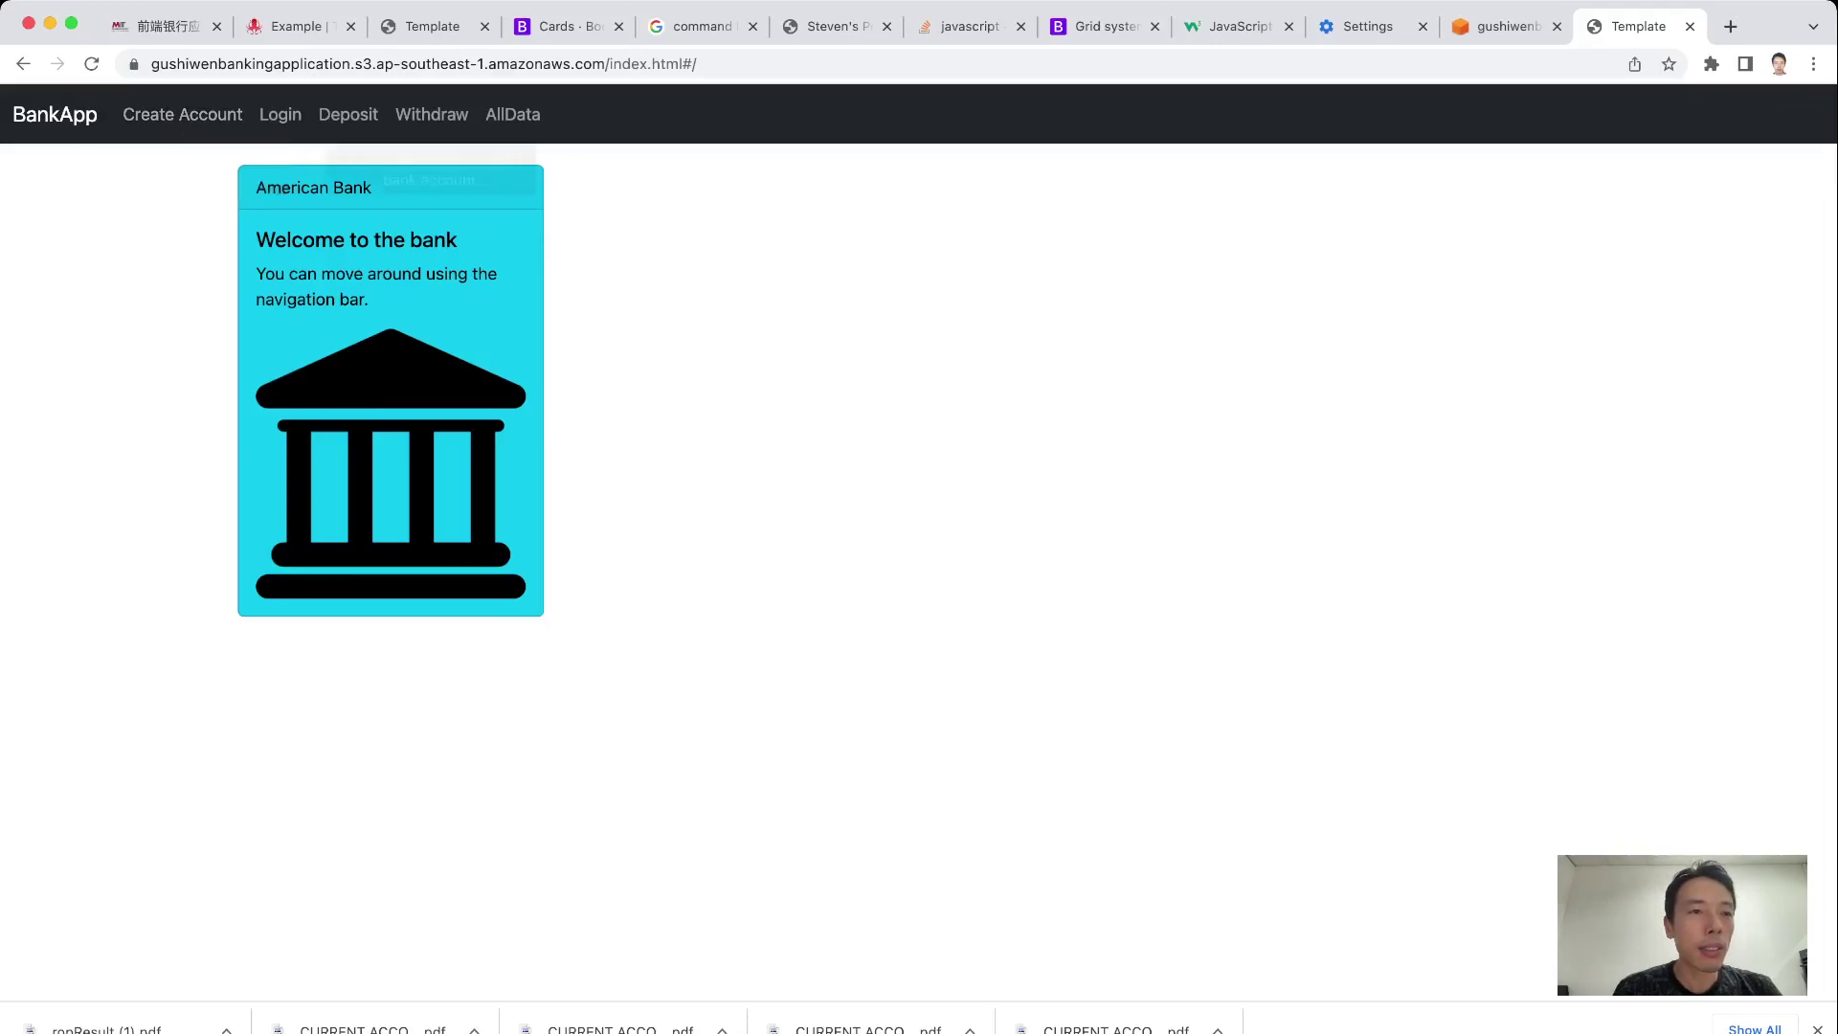
Open the Create Account page from the top navigation bar
click(182, 114)
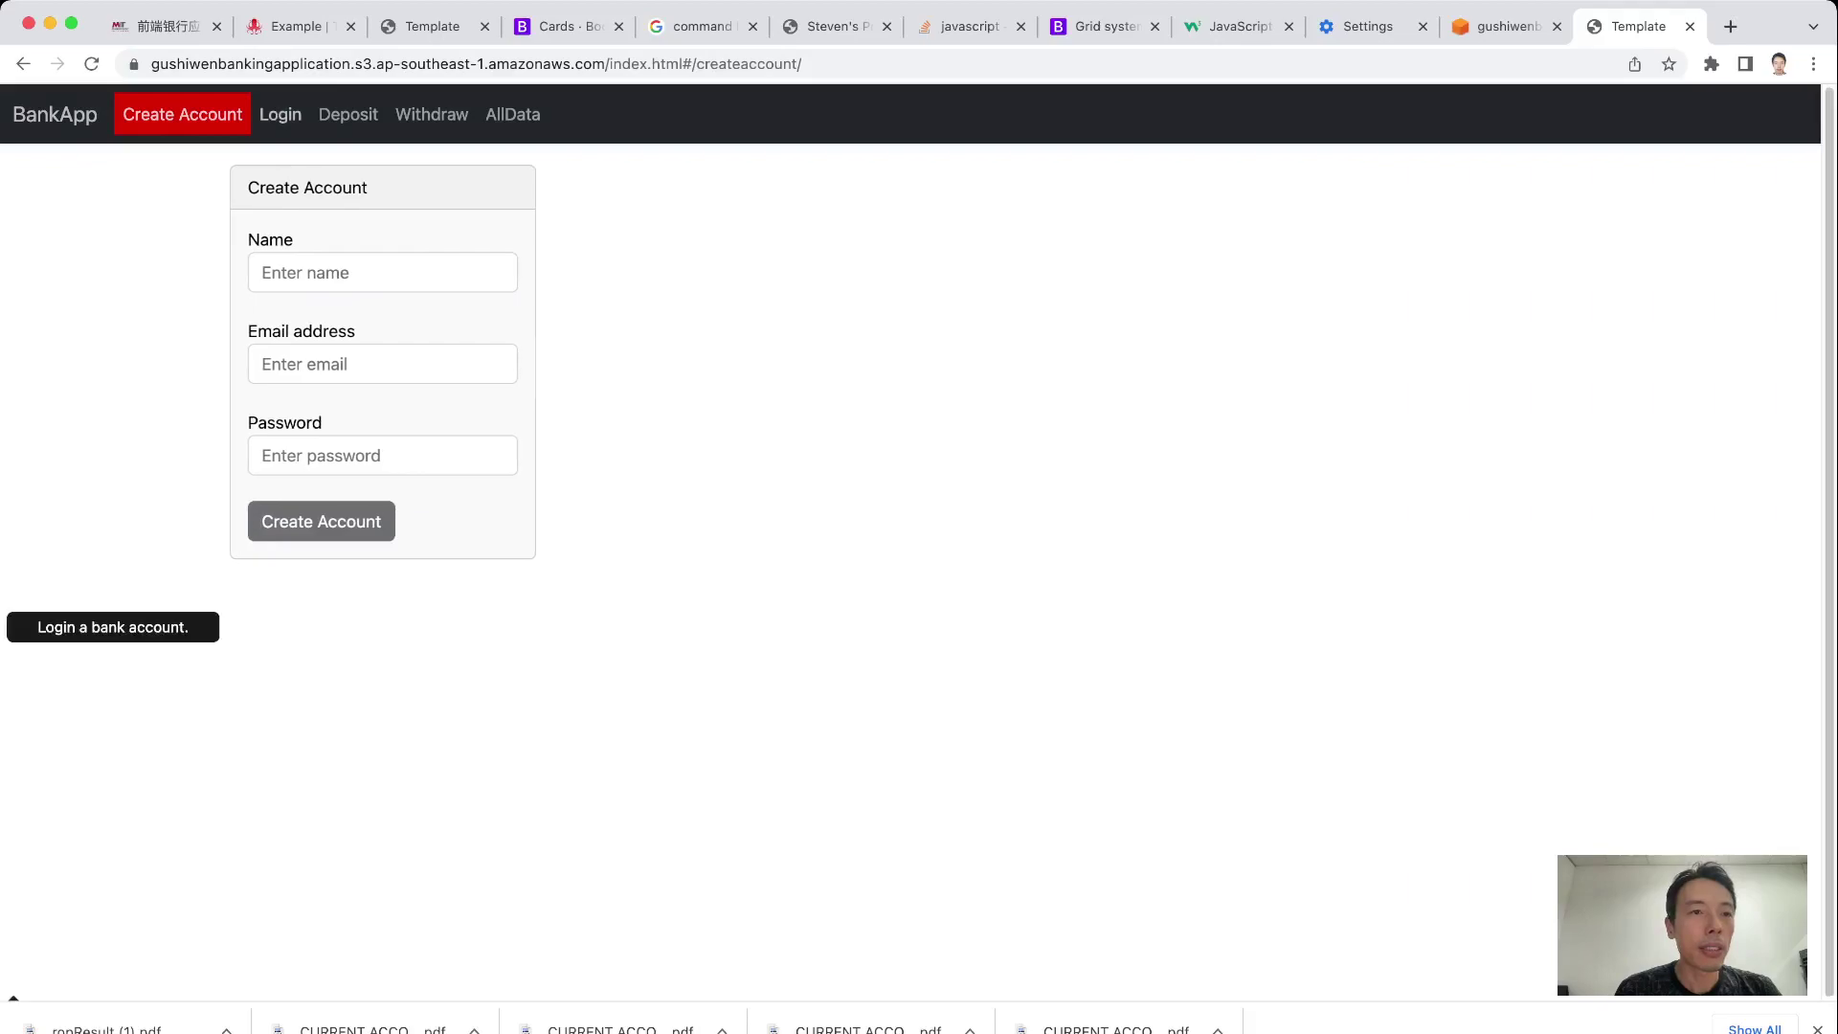
click(279, 114)
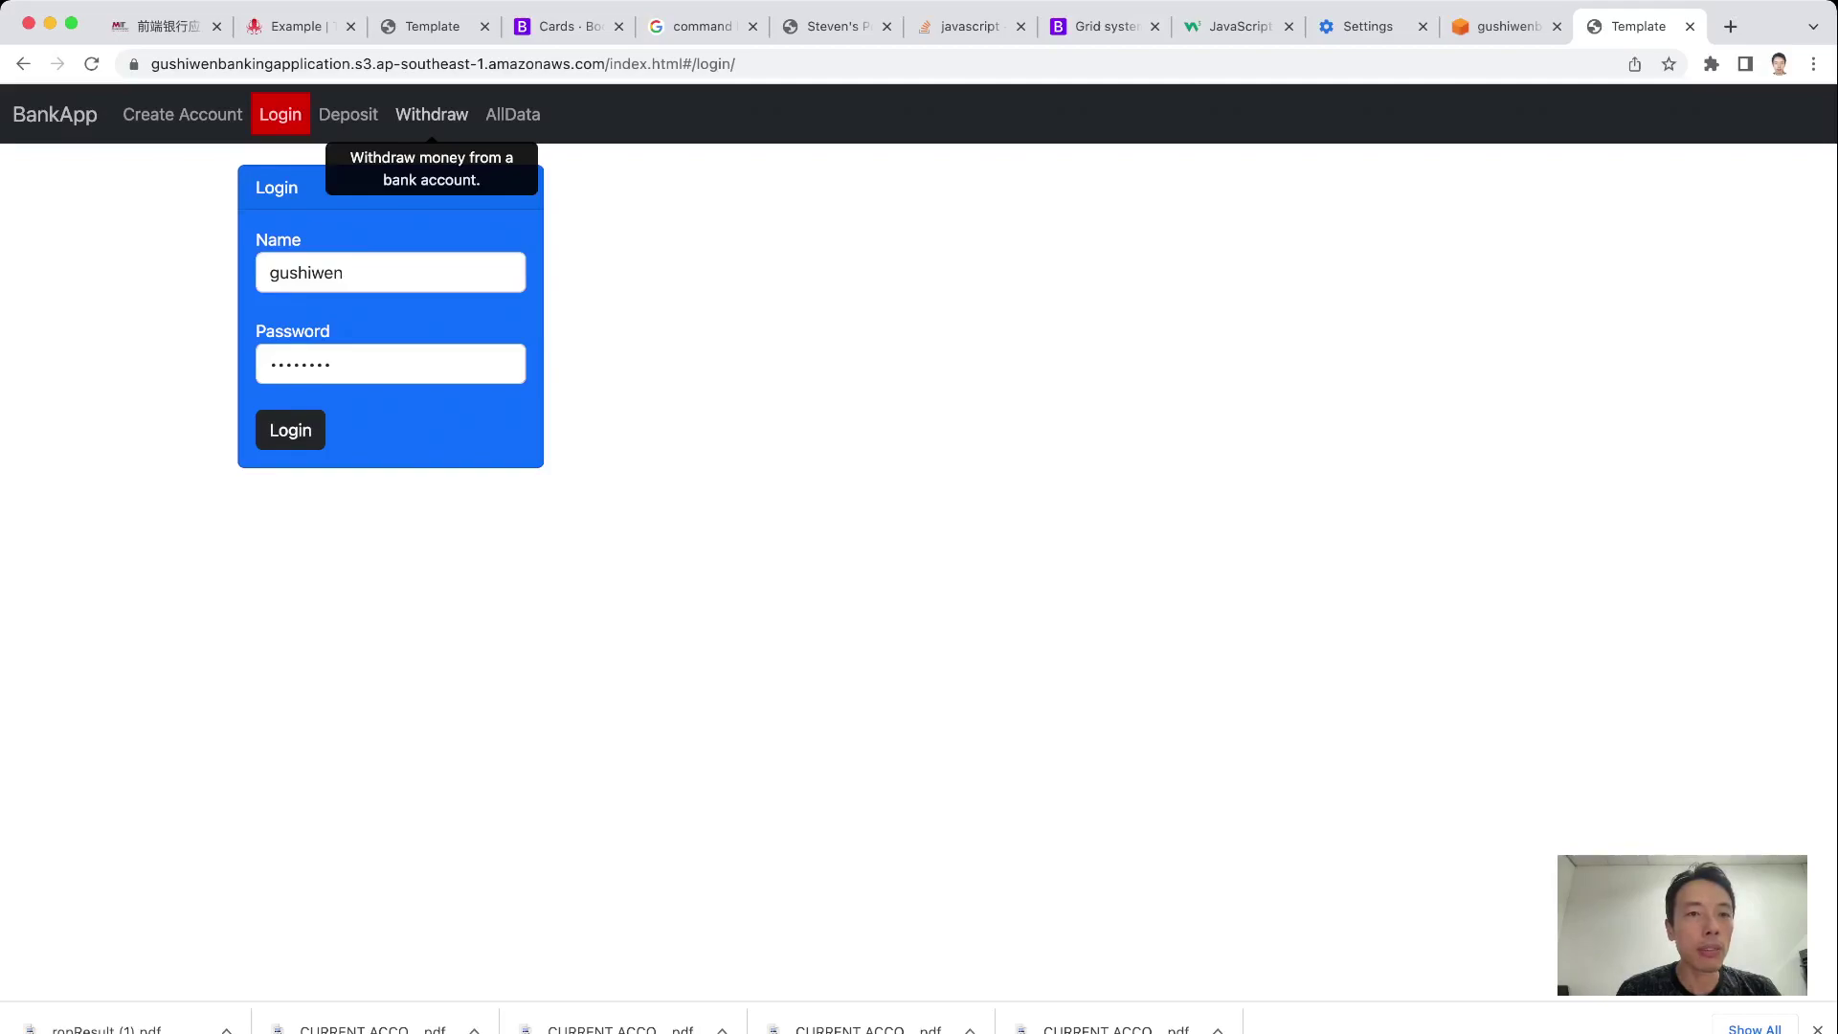
click(513, 114)
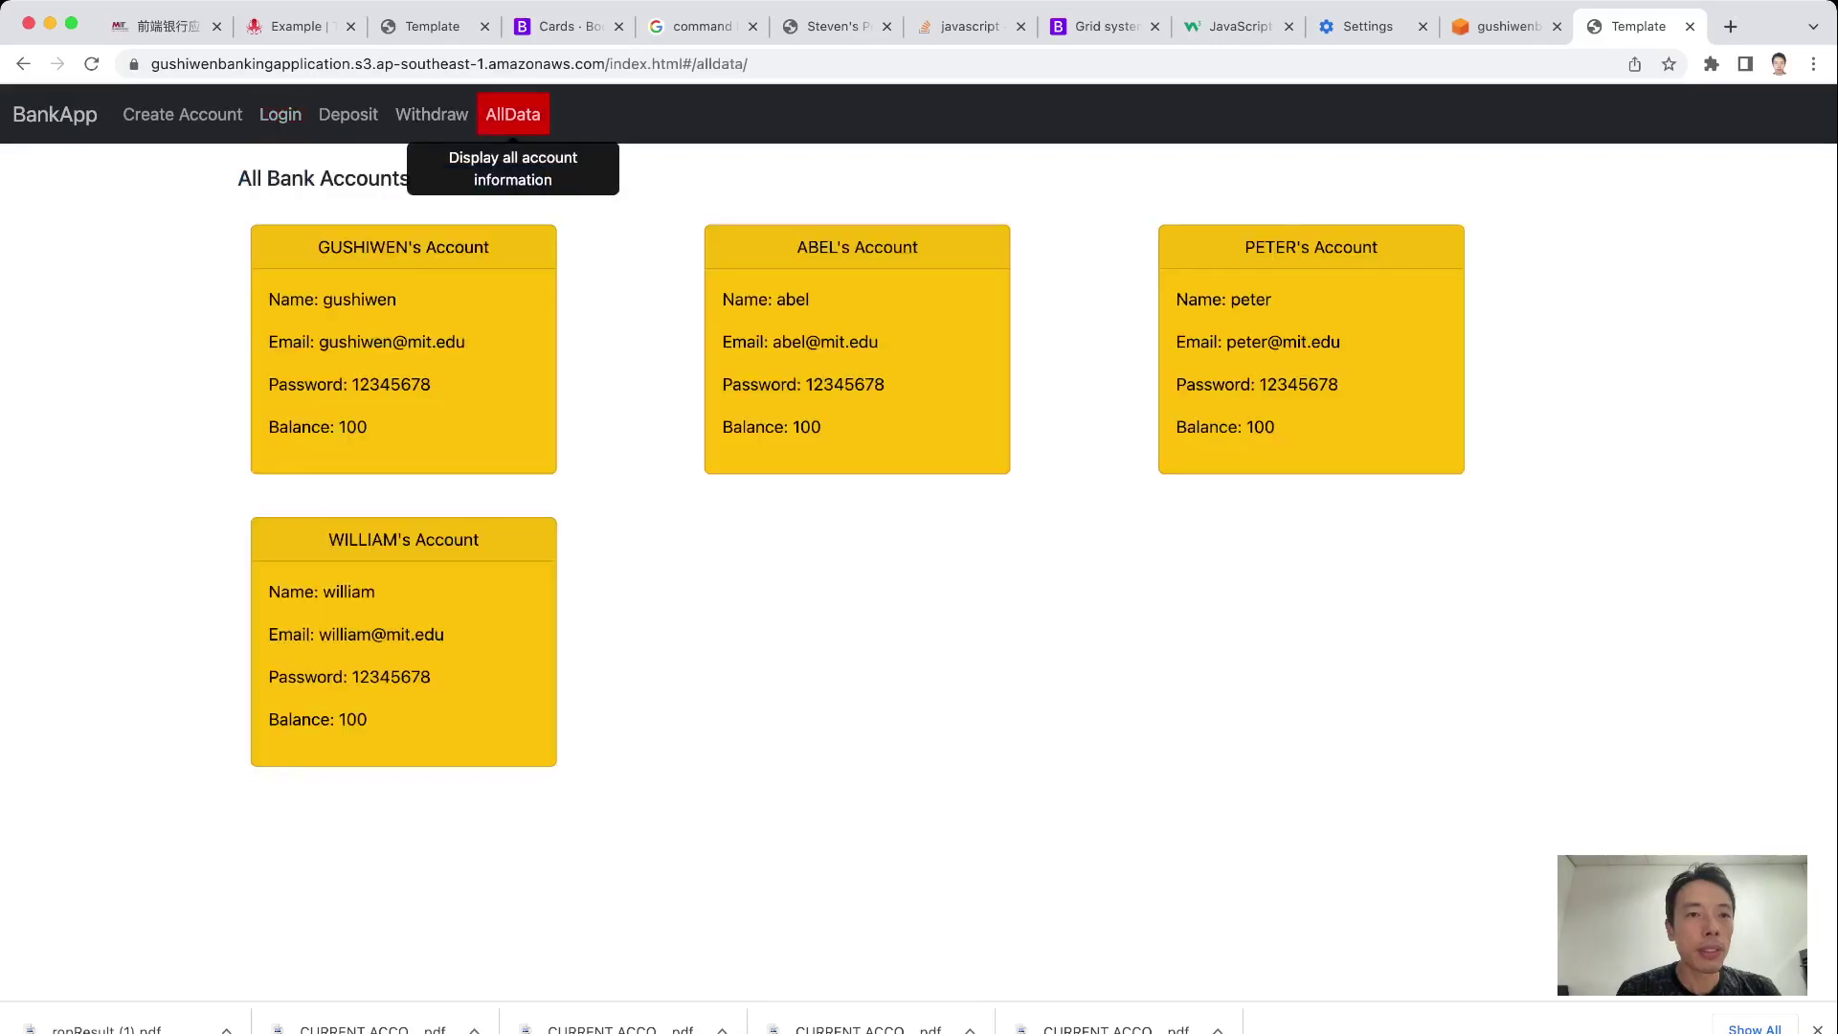
click(55, 114)
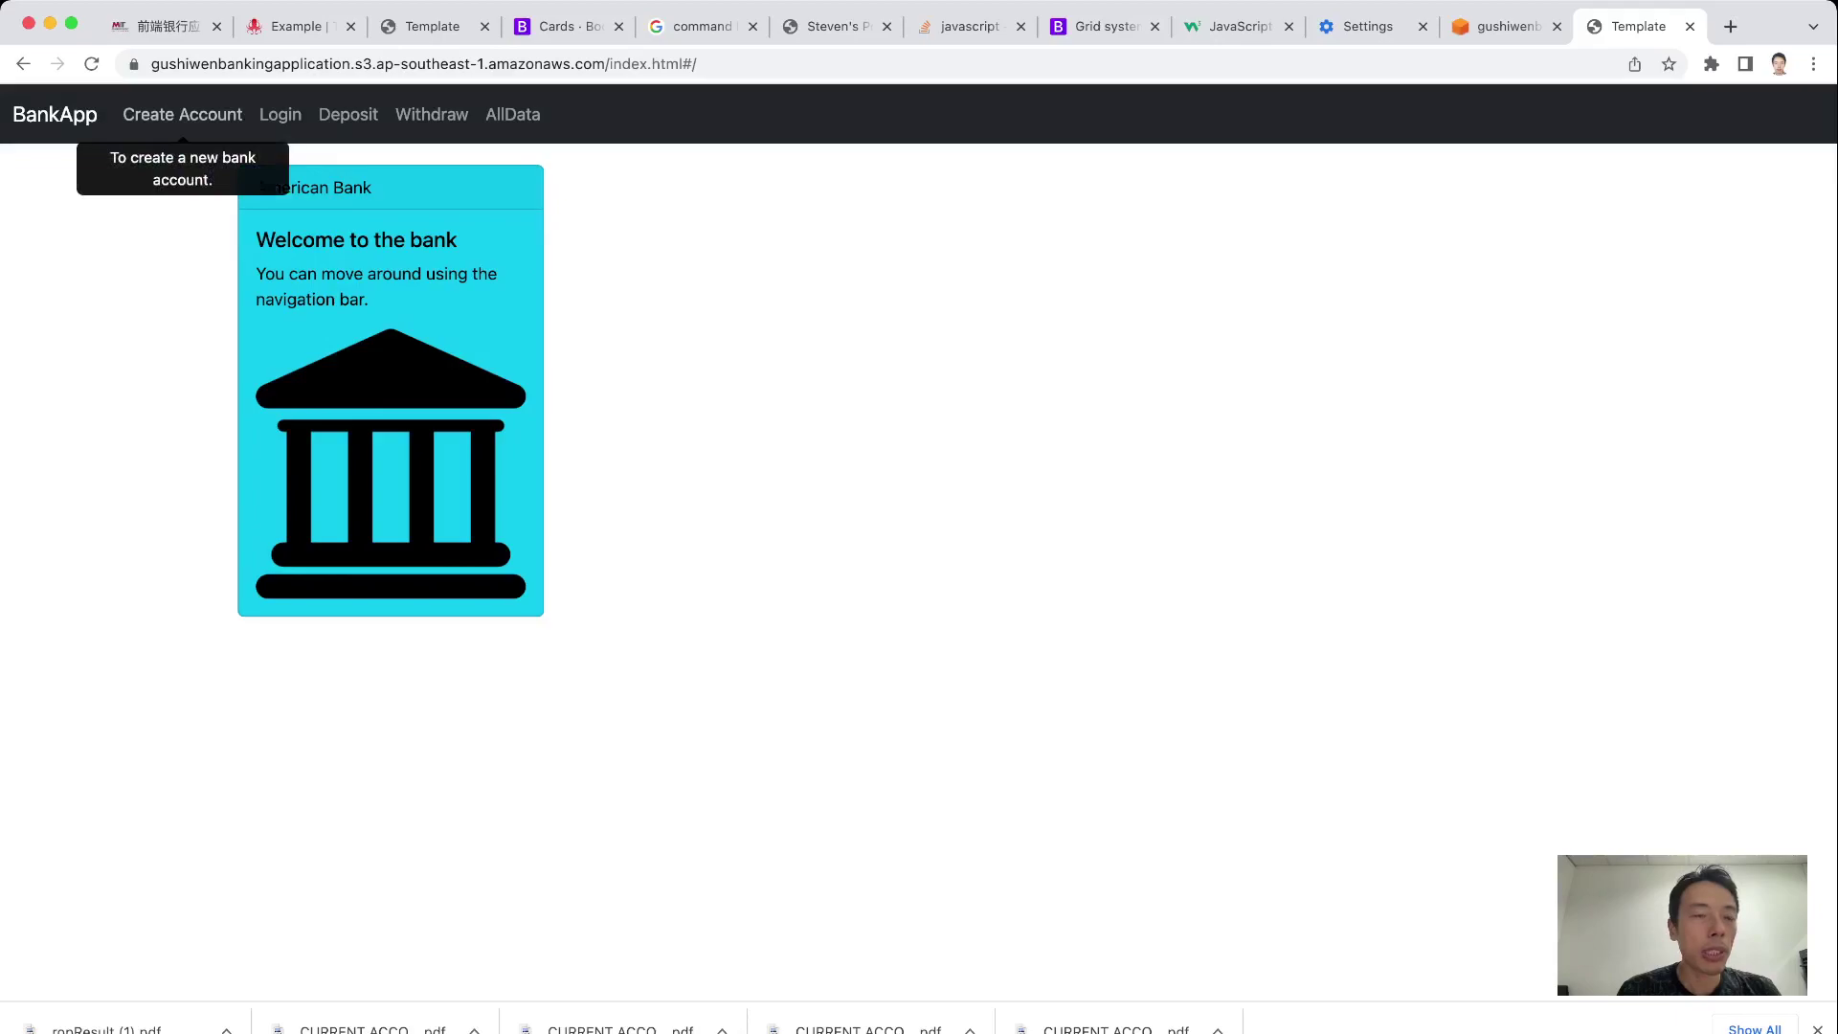
click(182, 113)
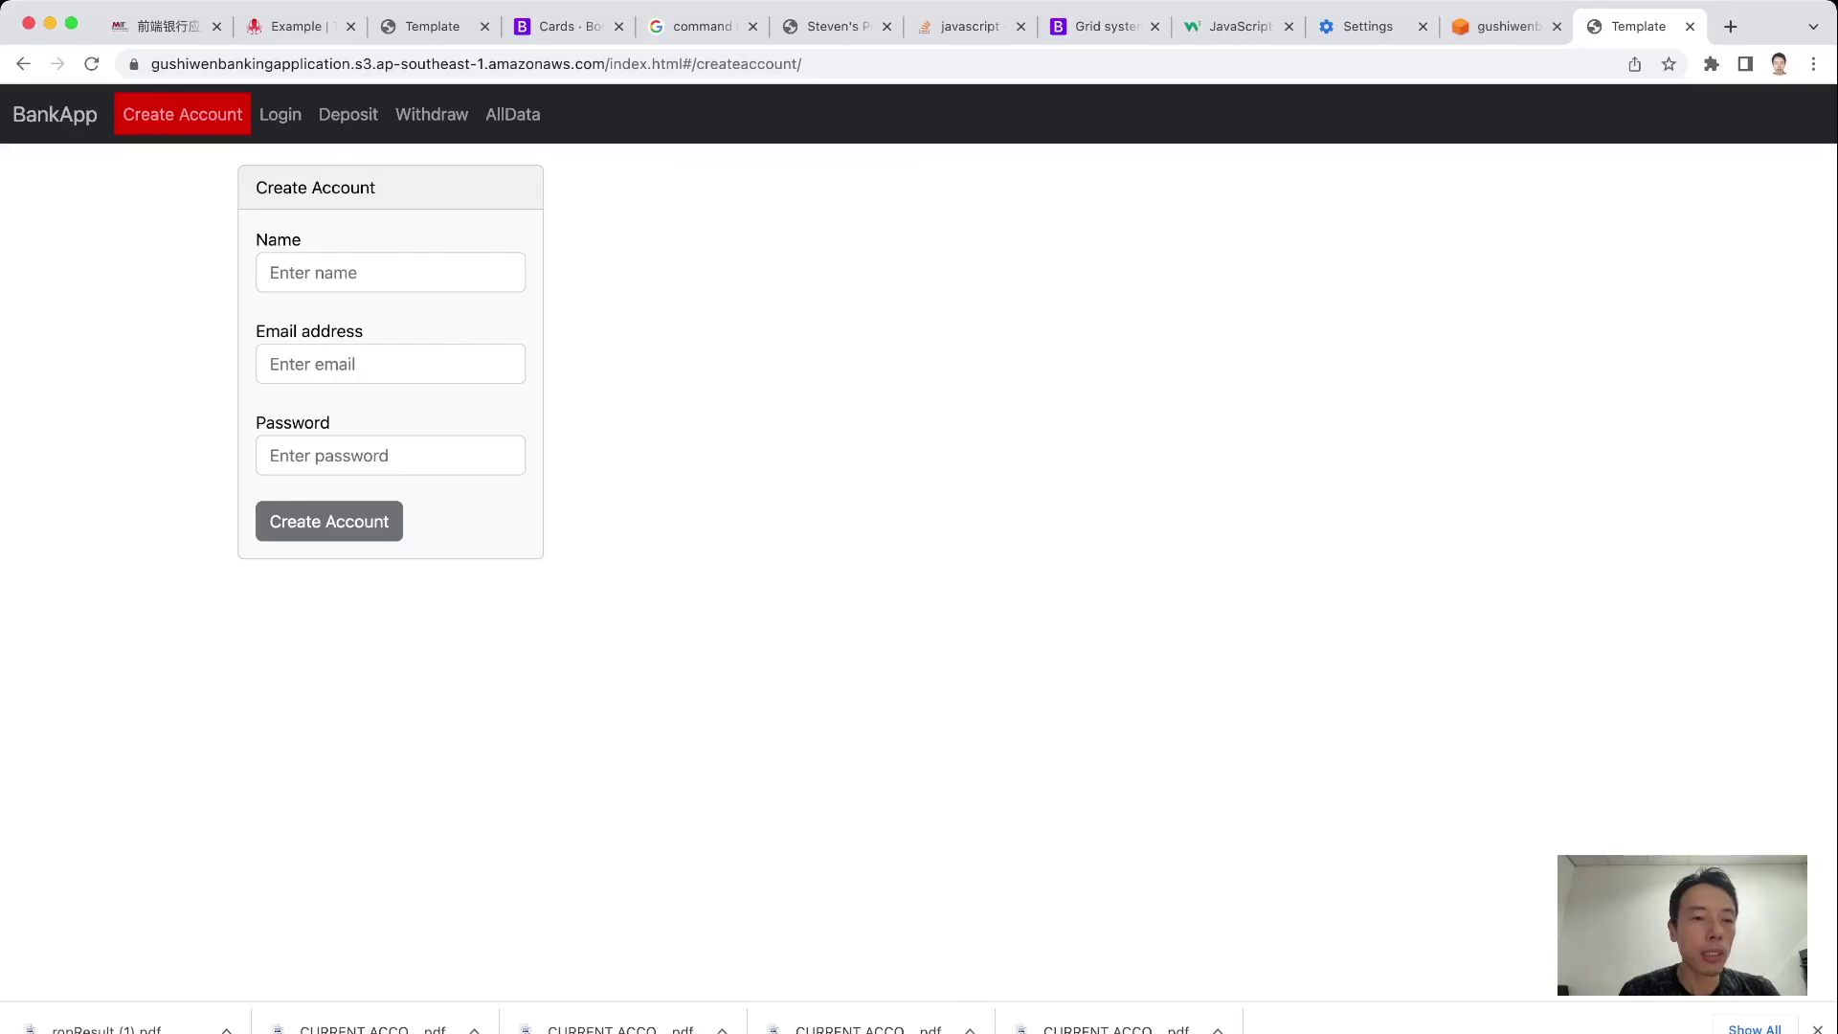
click(390, 273)
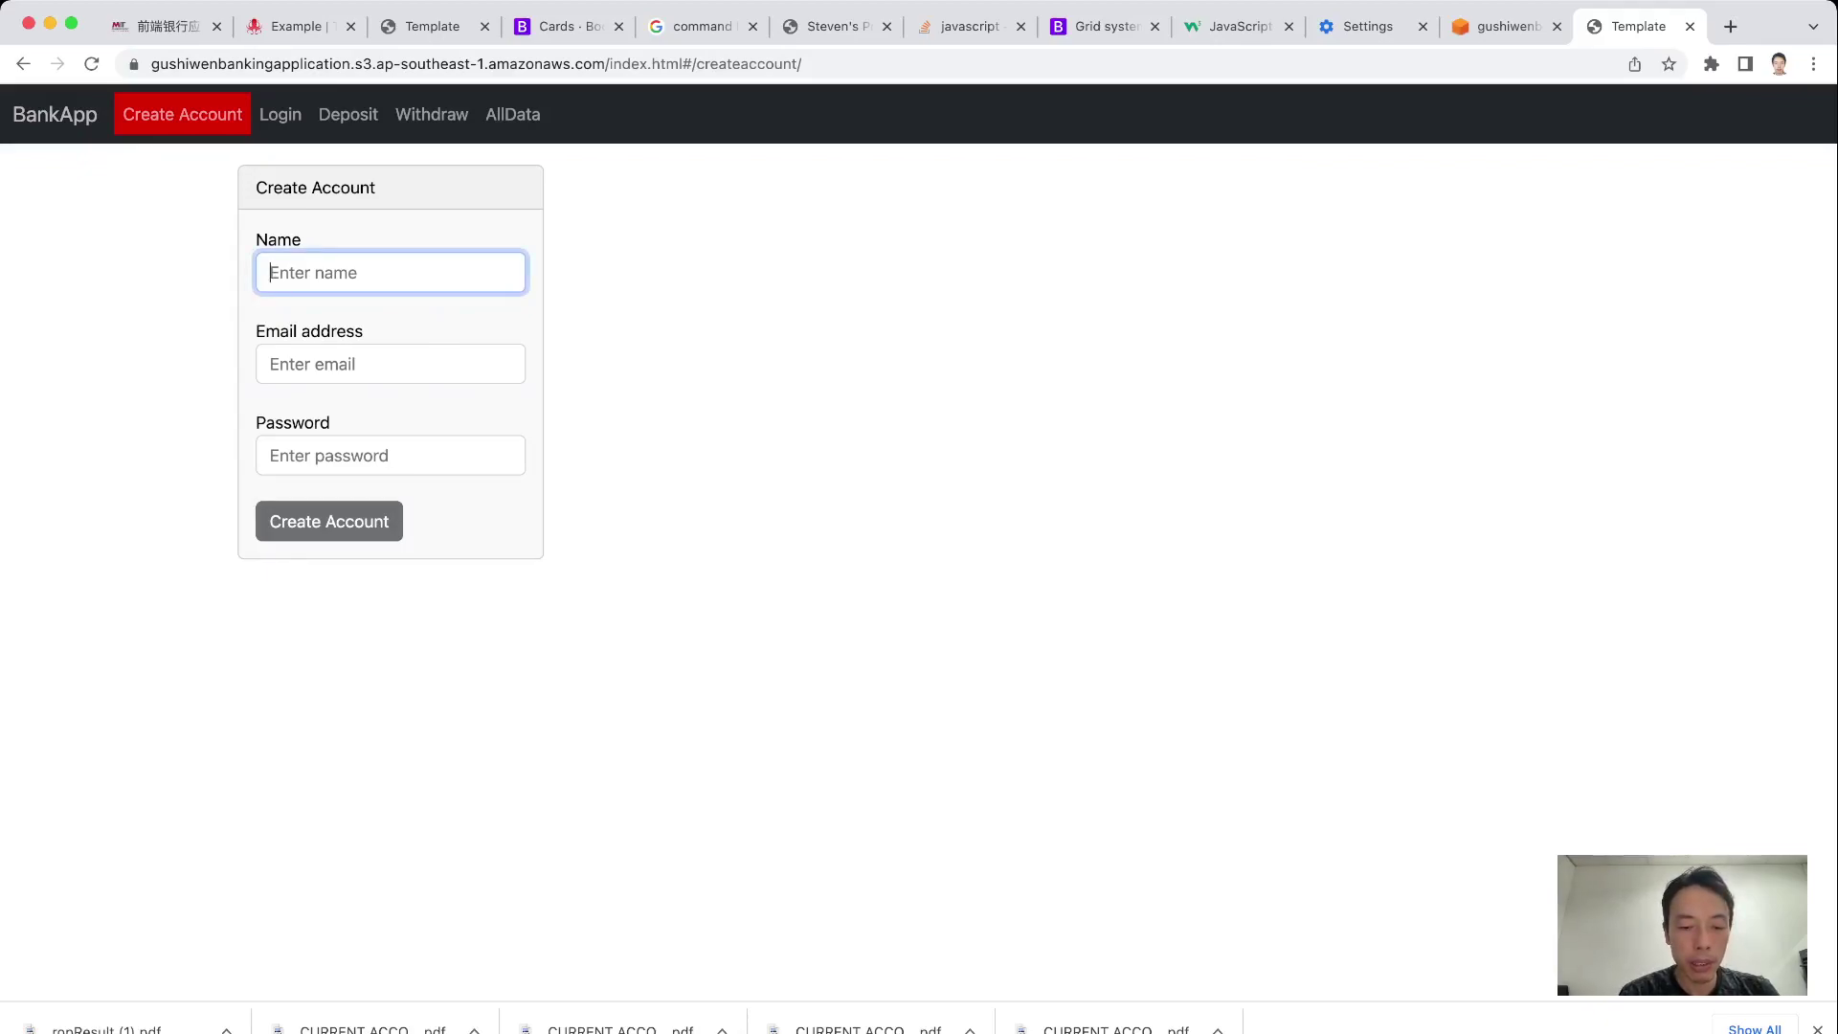
text(bob)
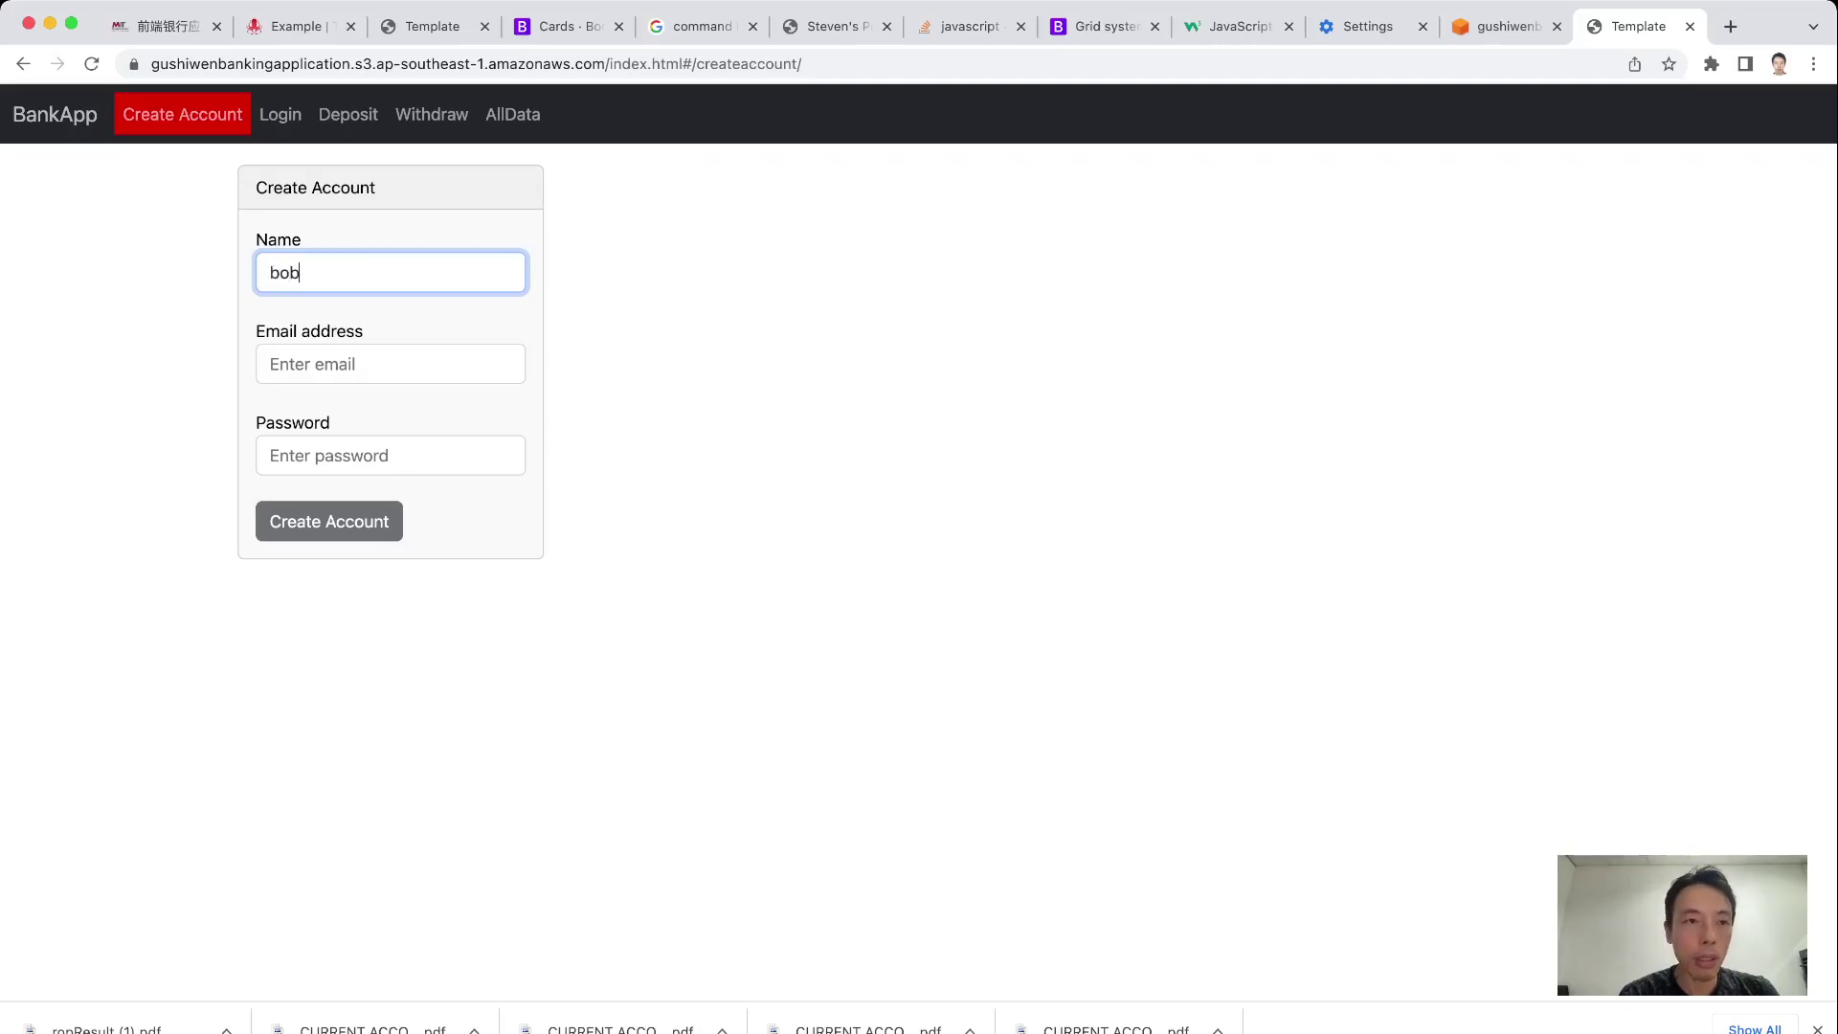
click(391, 364)
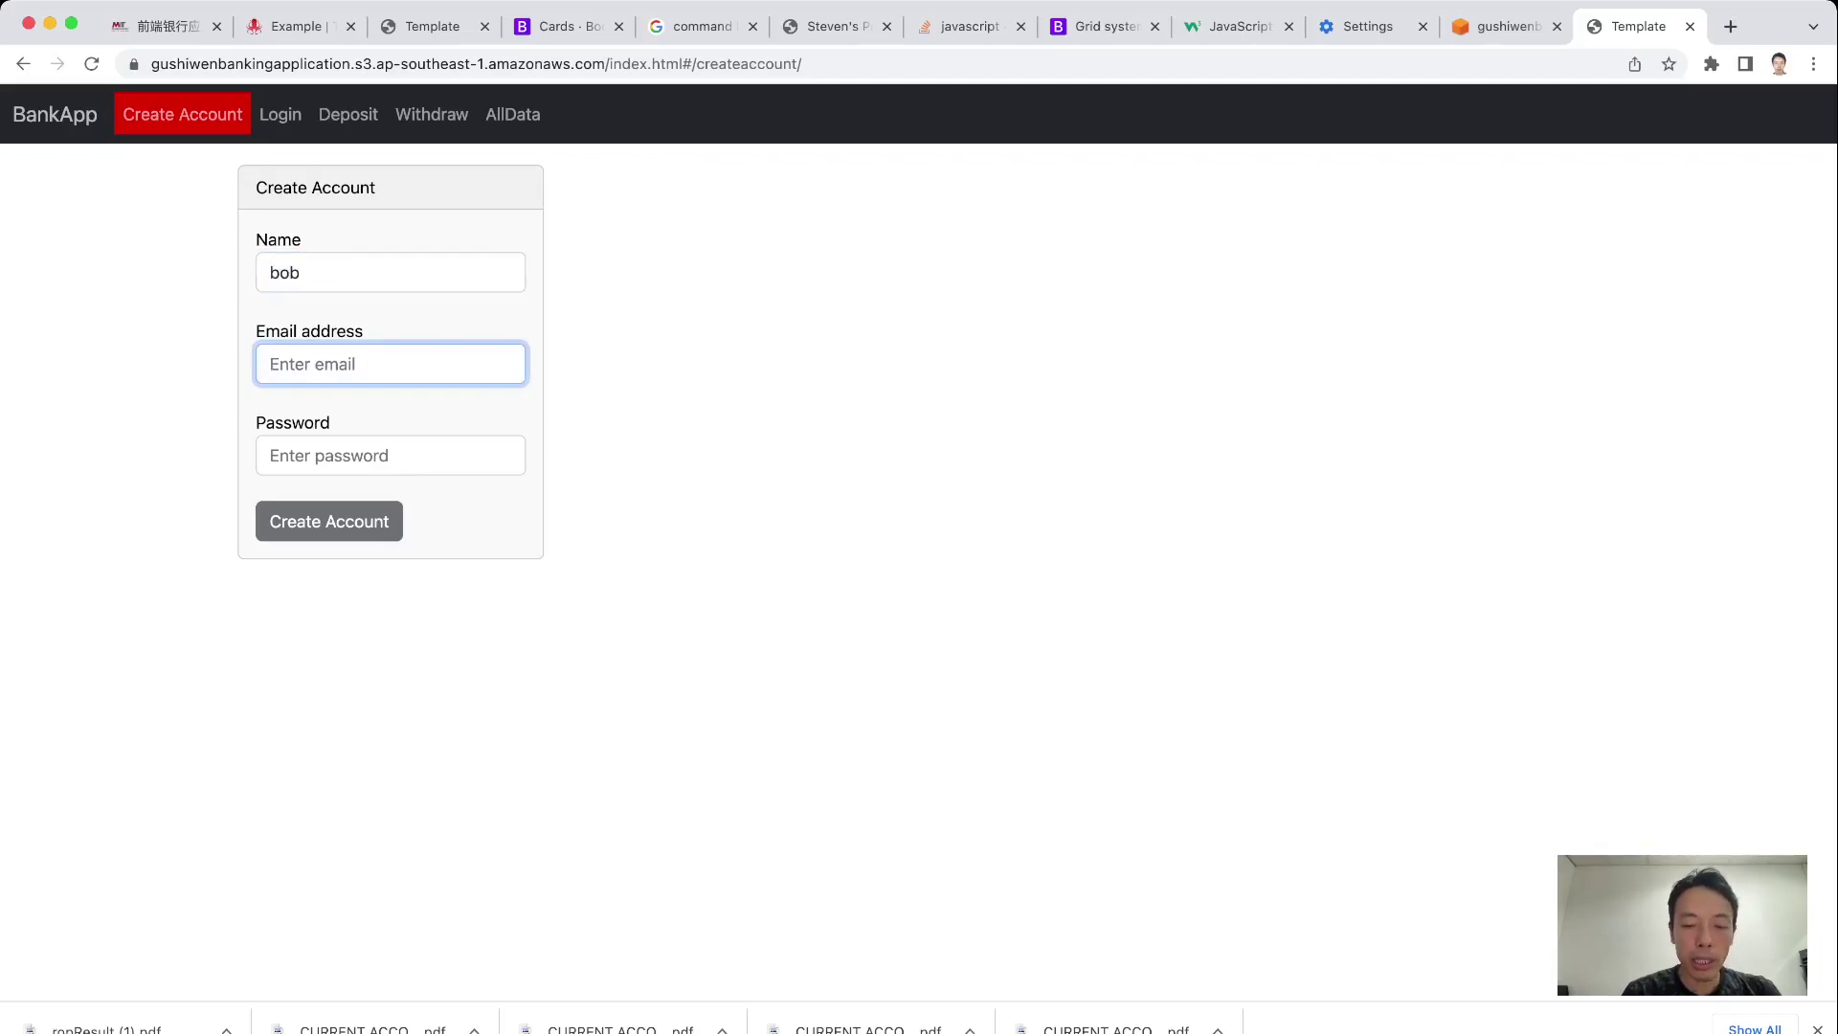
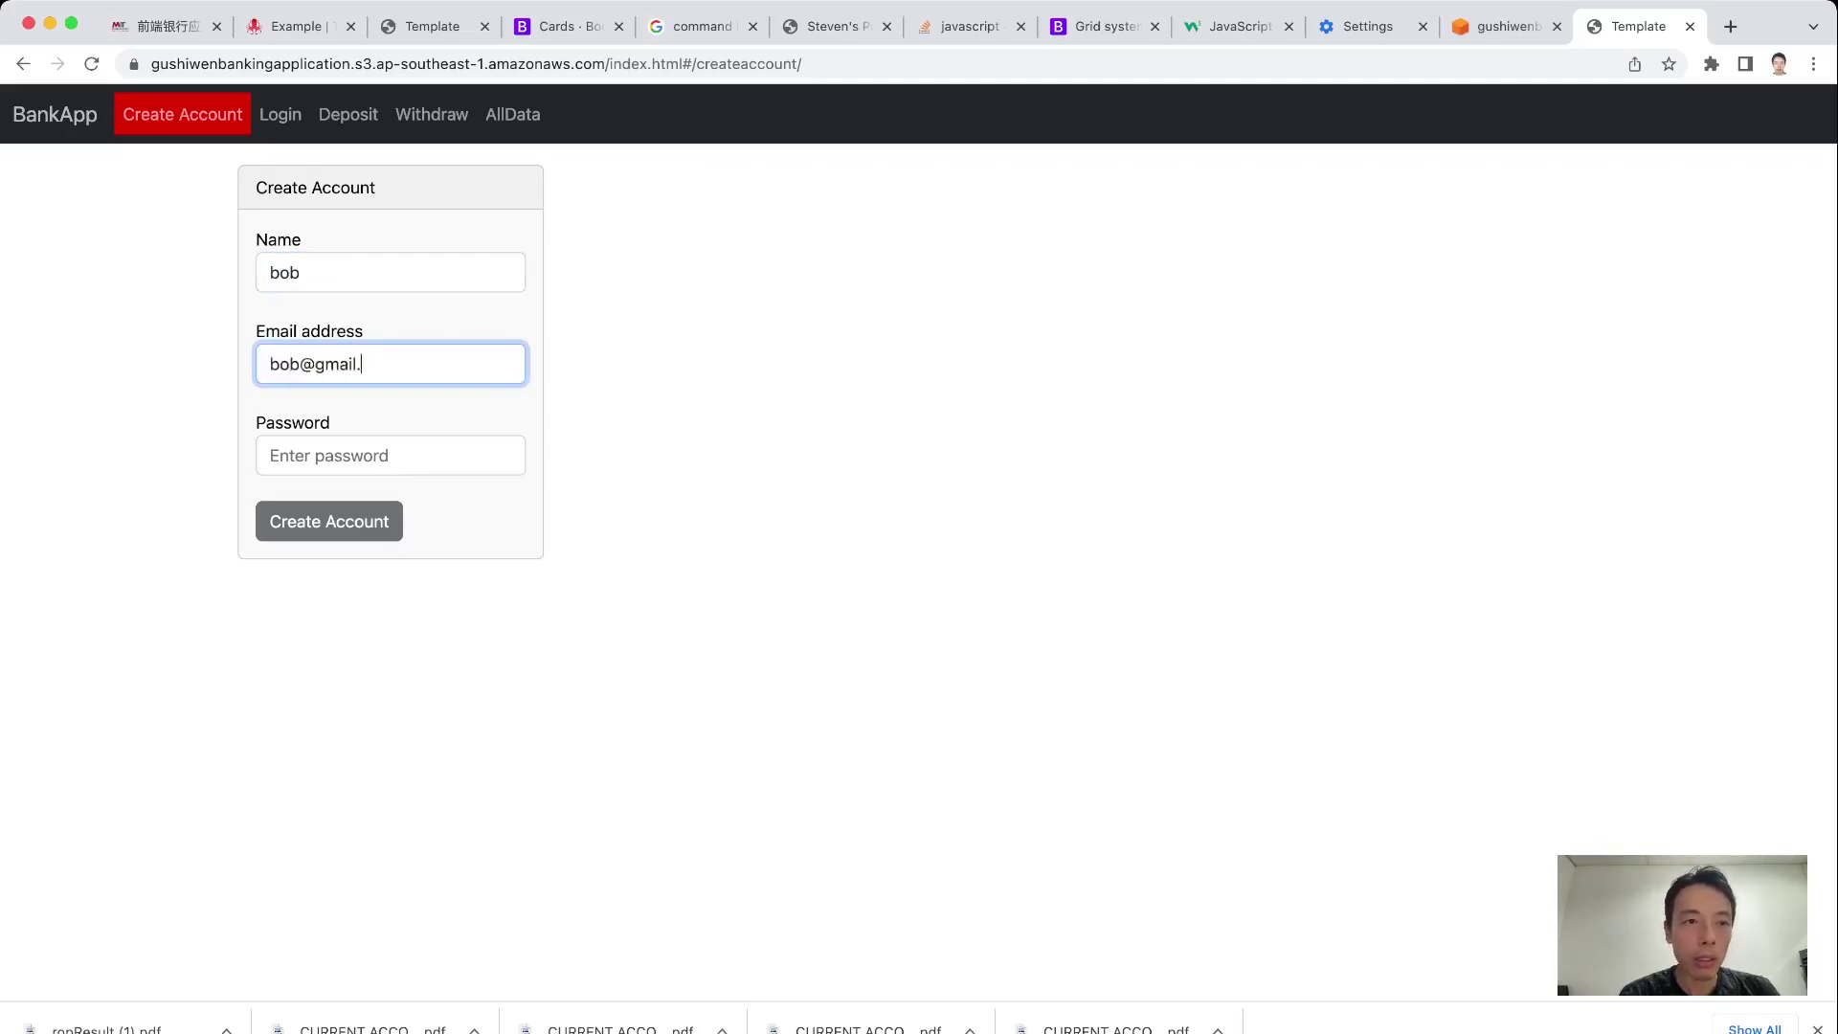
key(Tab)
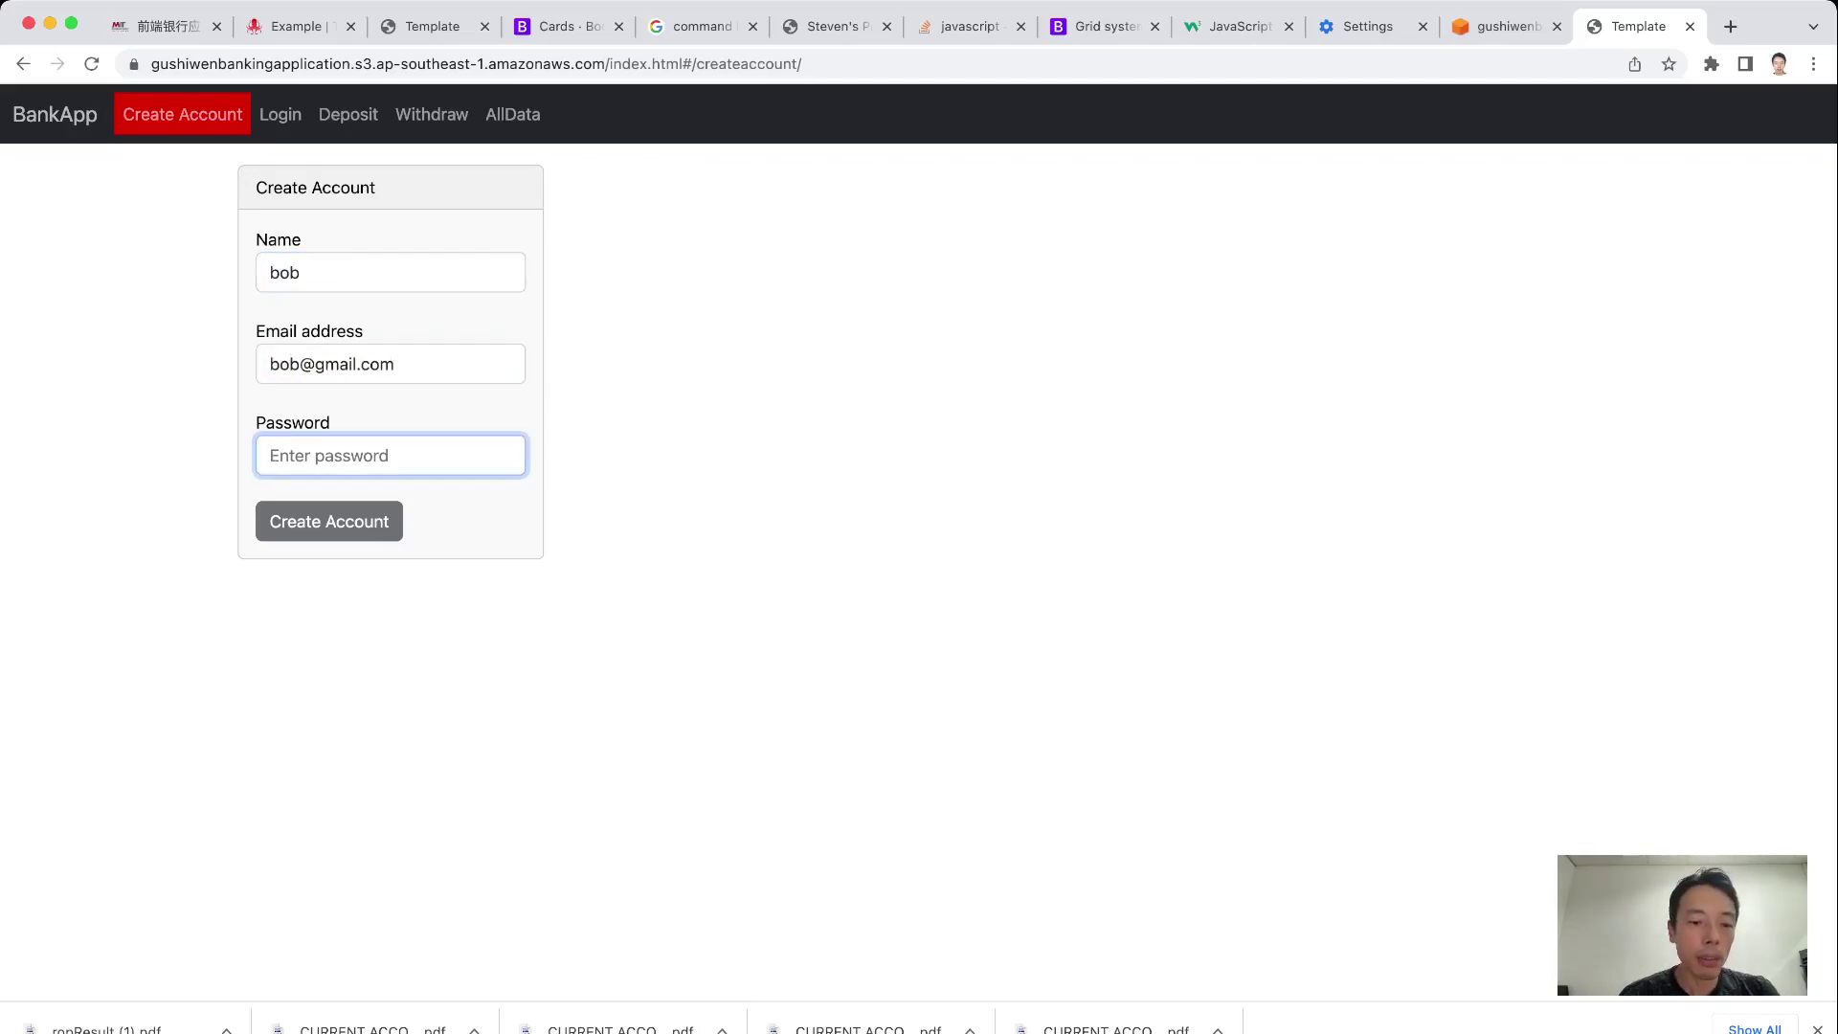
text(•)
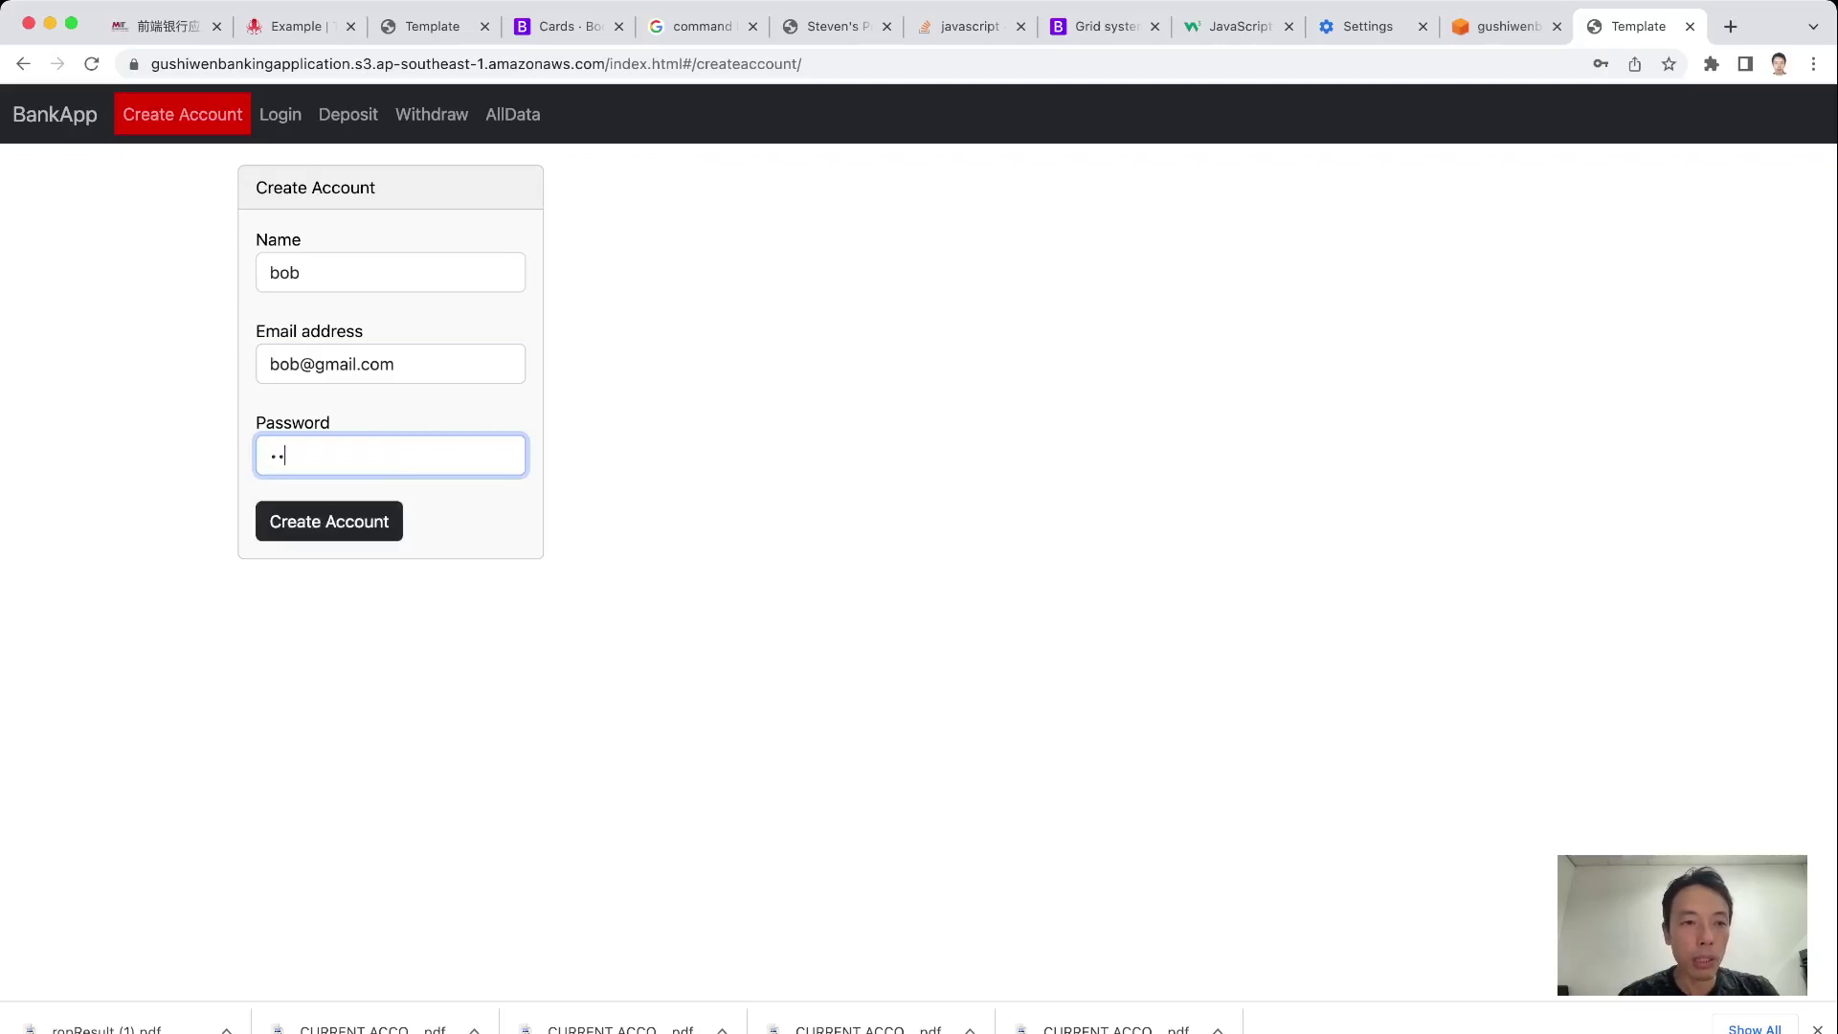
text(•••••••)
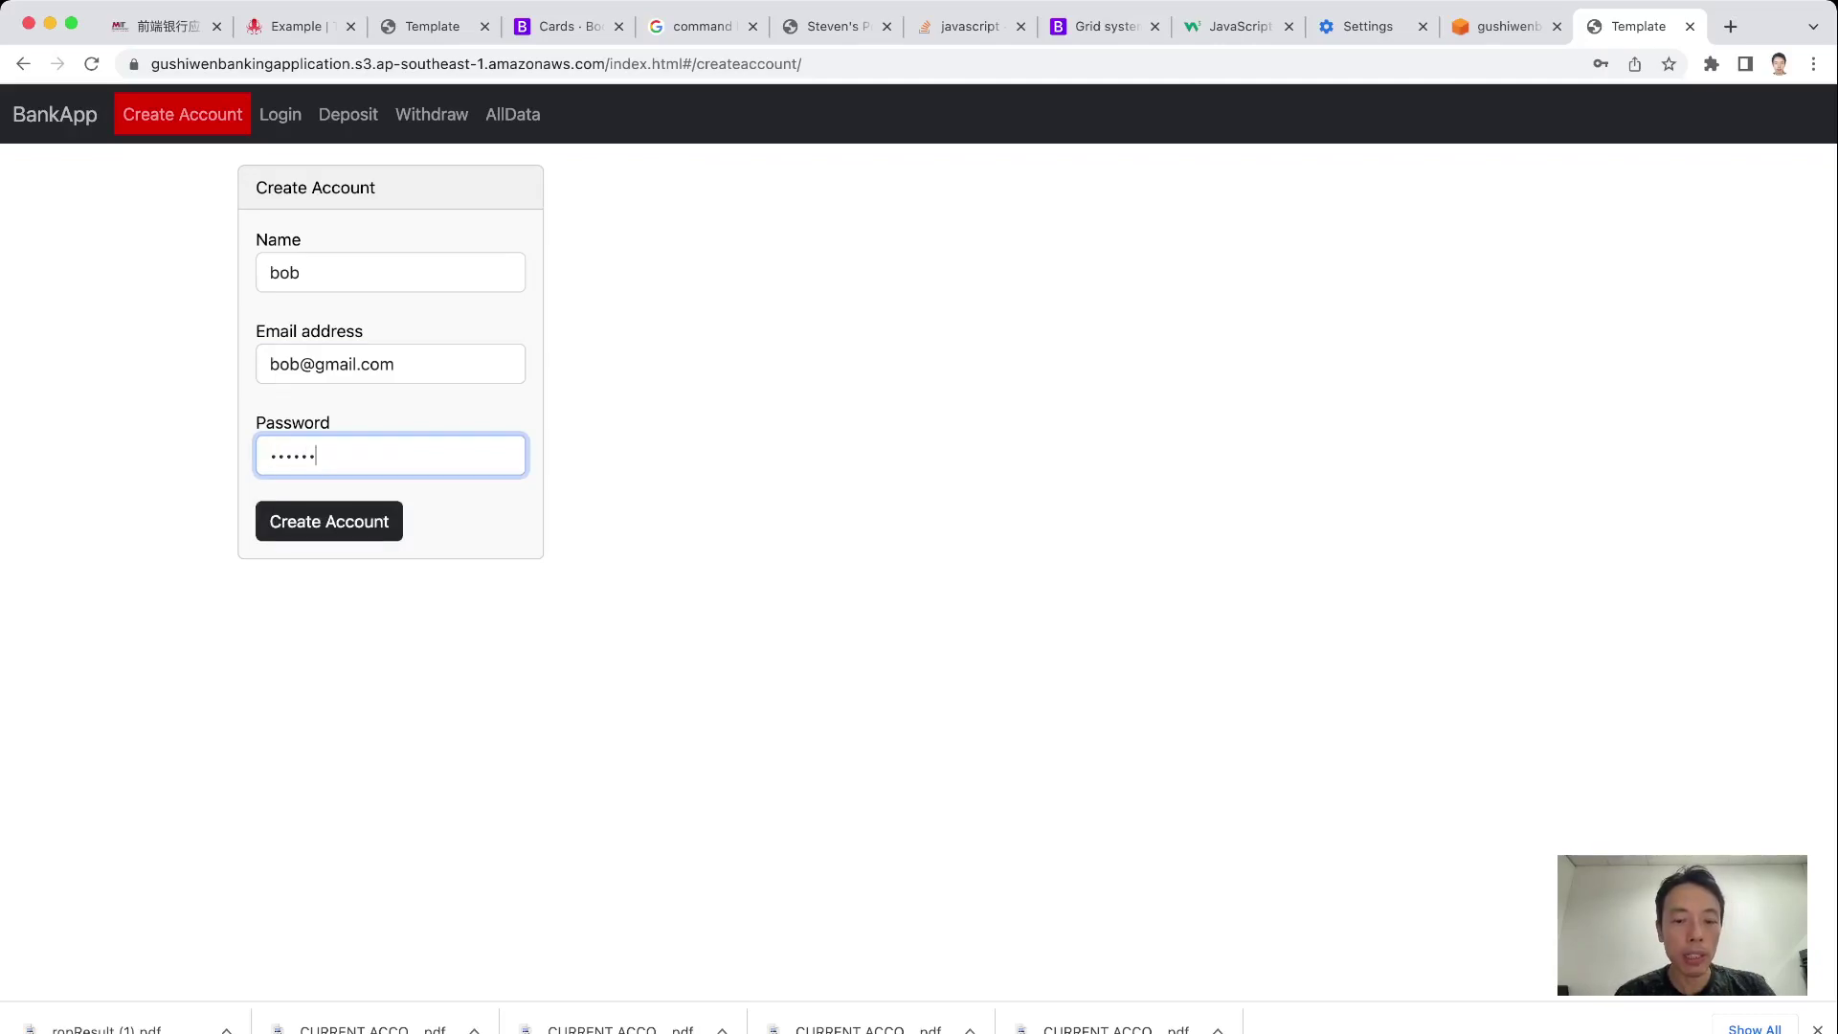
key(Return)
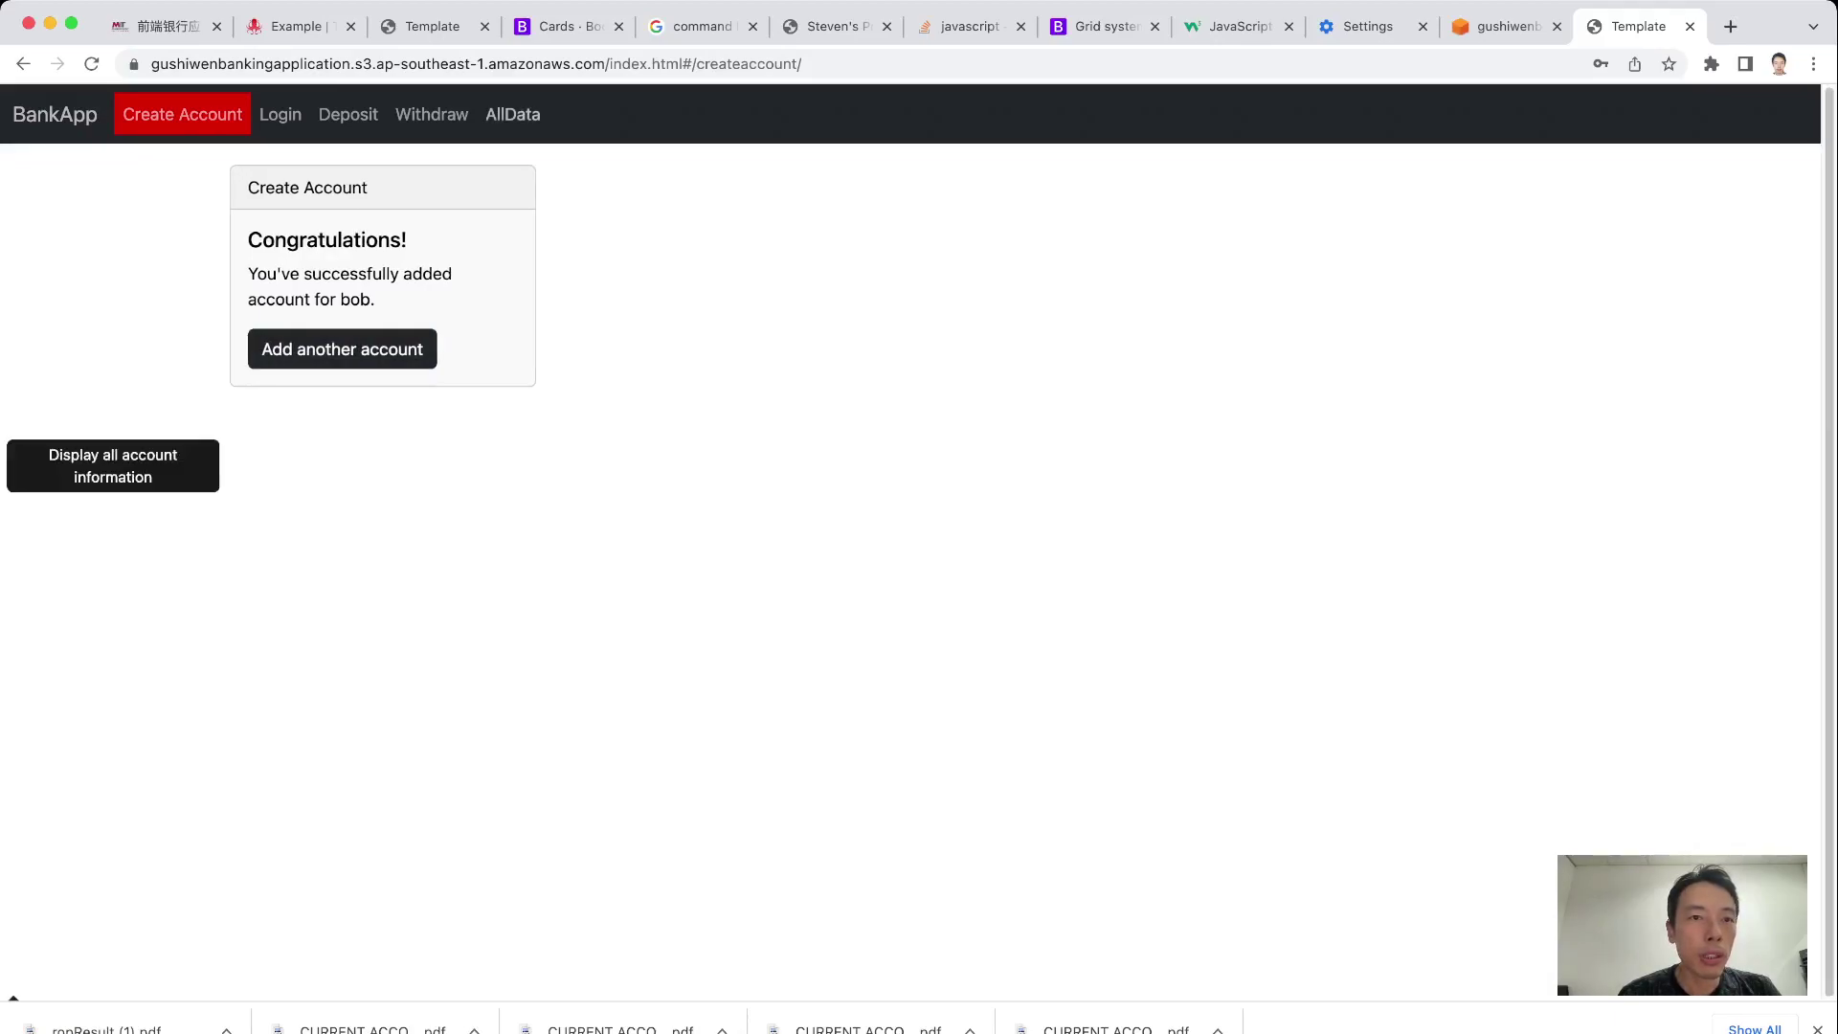
click(512, 113)
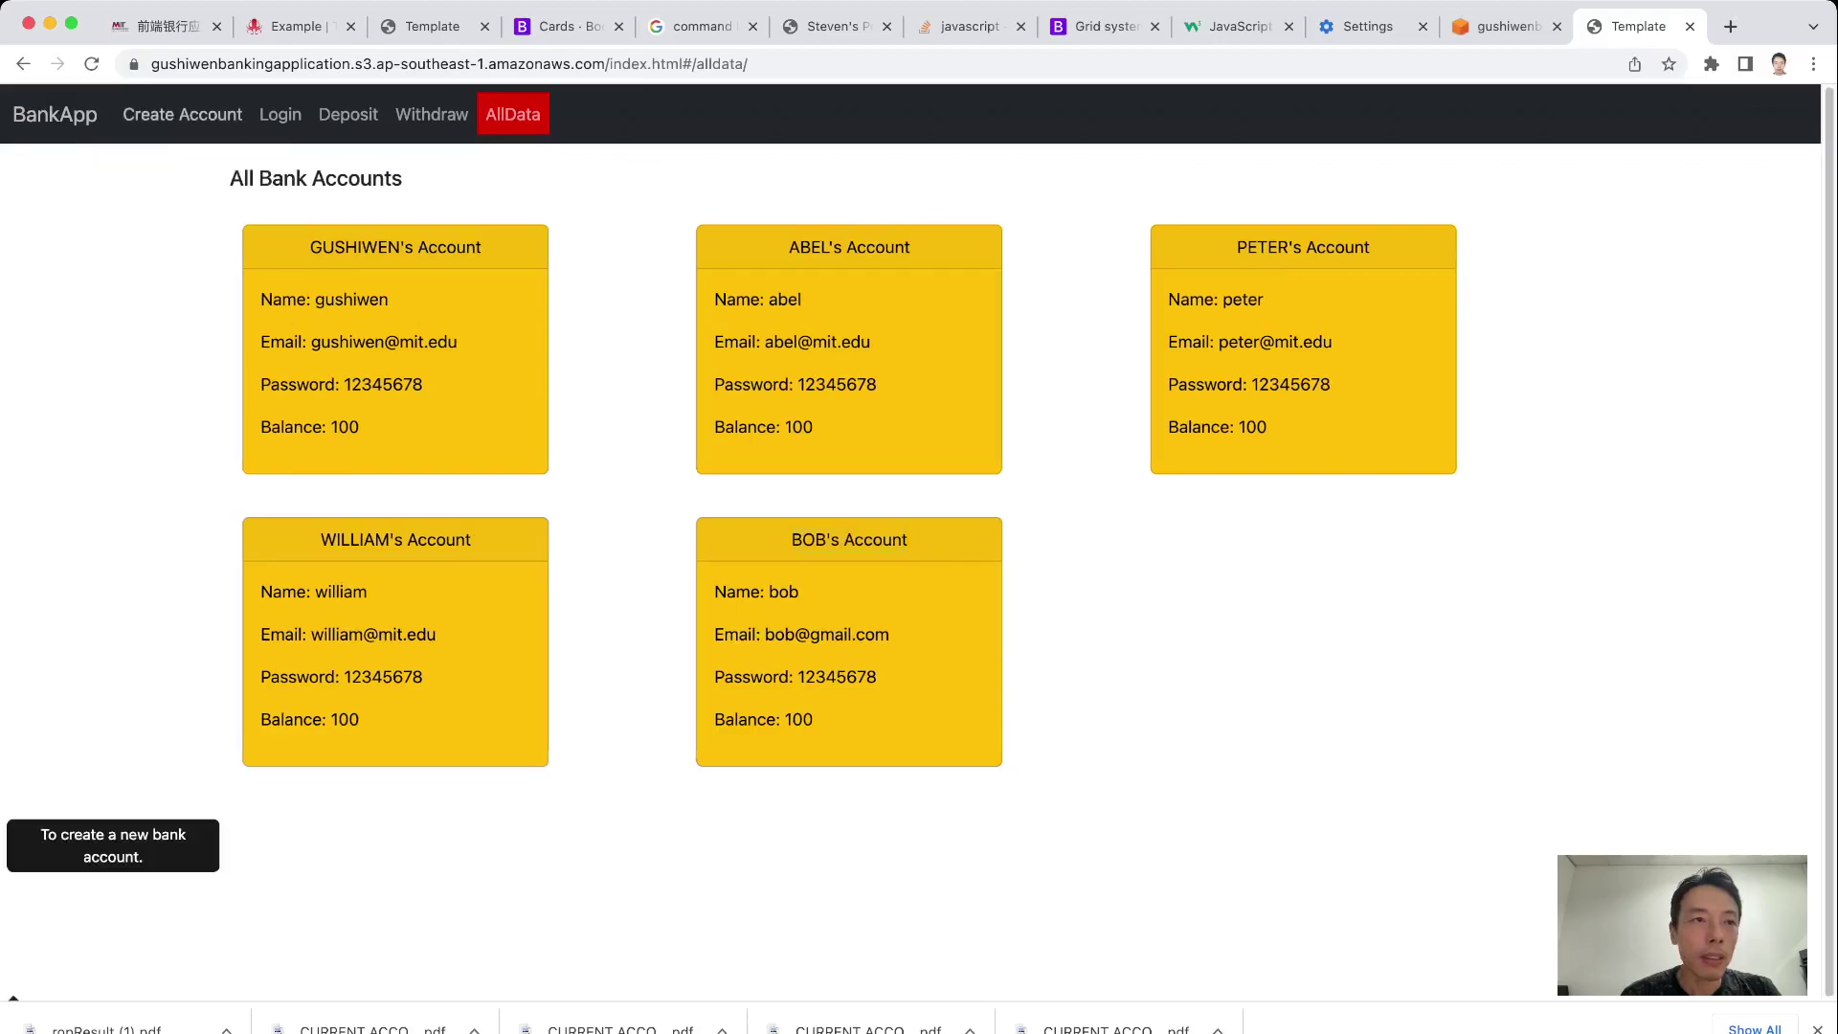
Bring up a blank Create Account form with the cursor in the Name field
click(182, 114)
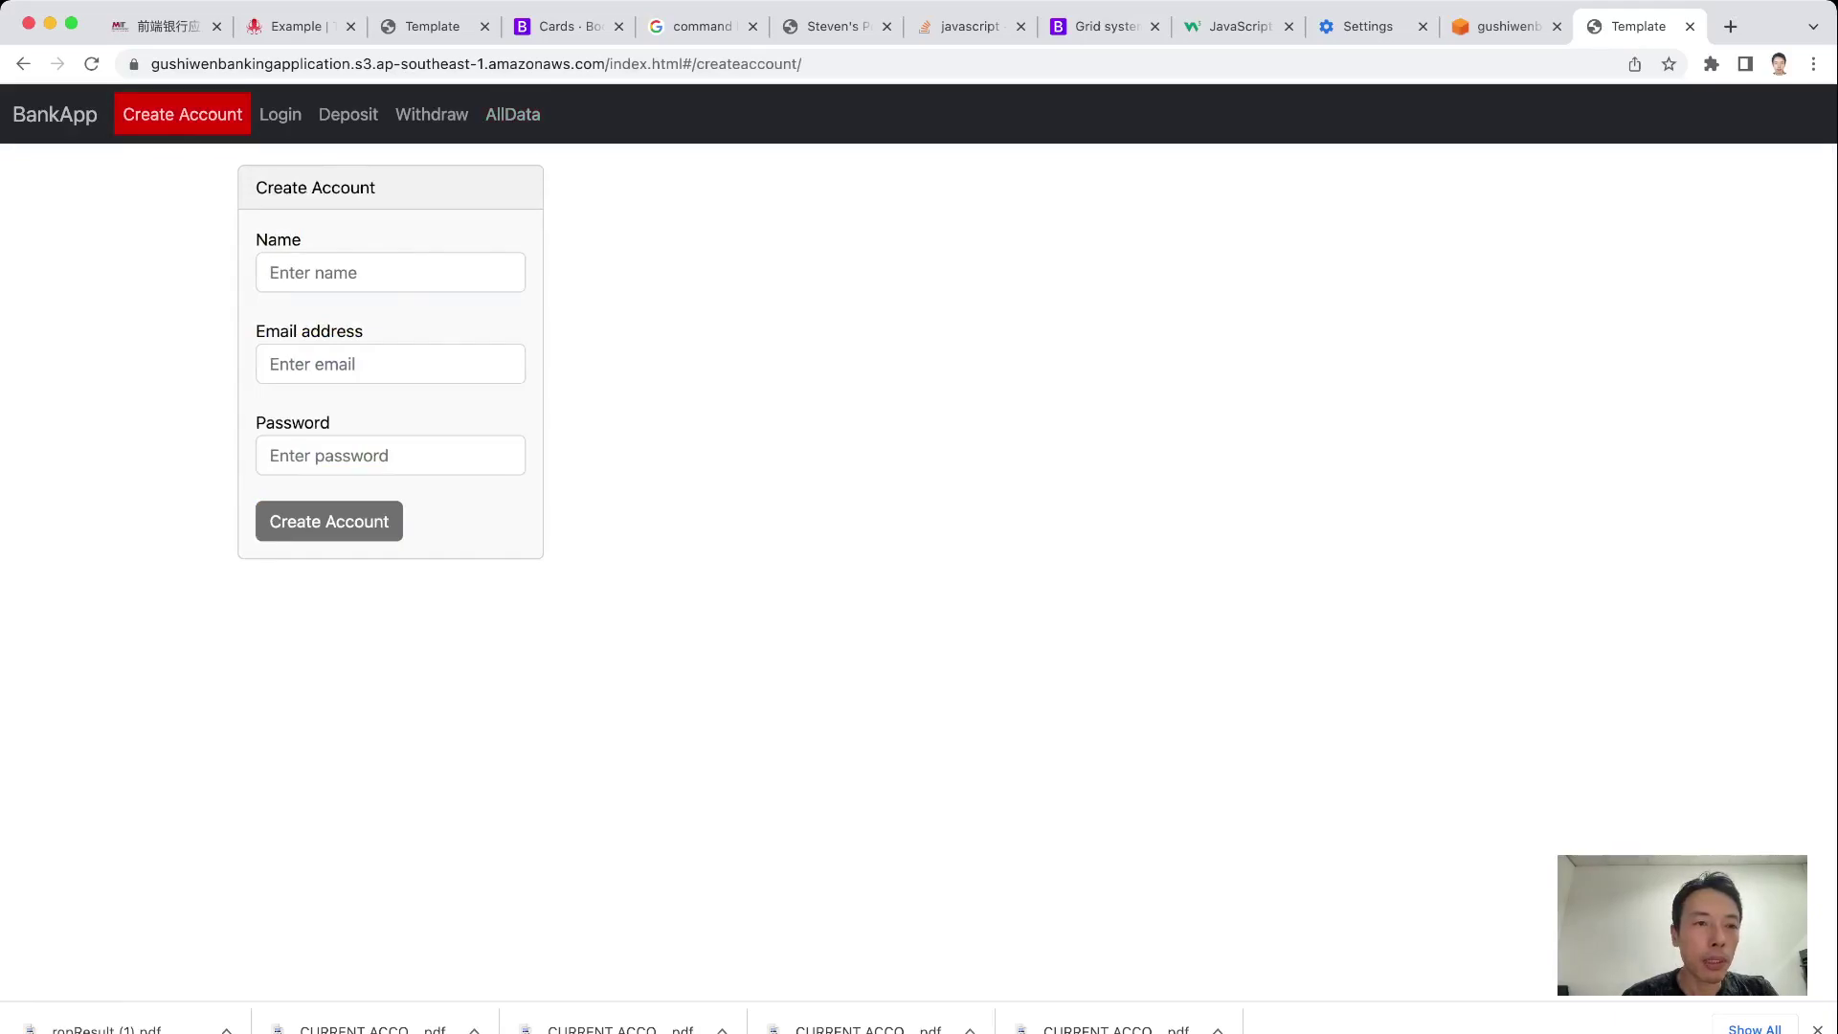
click(391, 272)
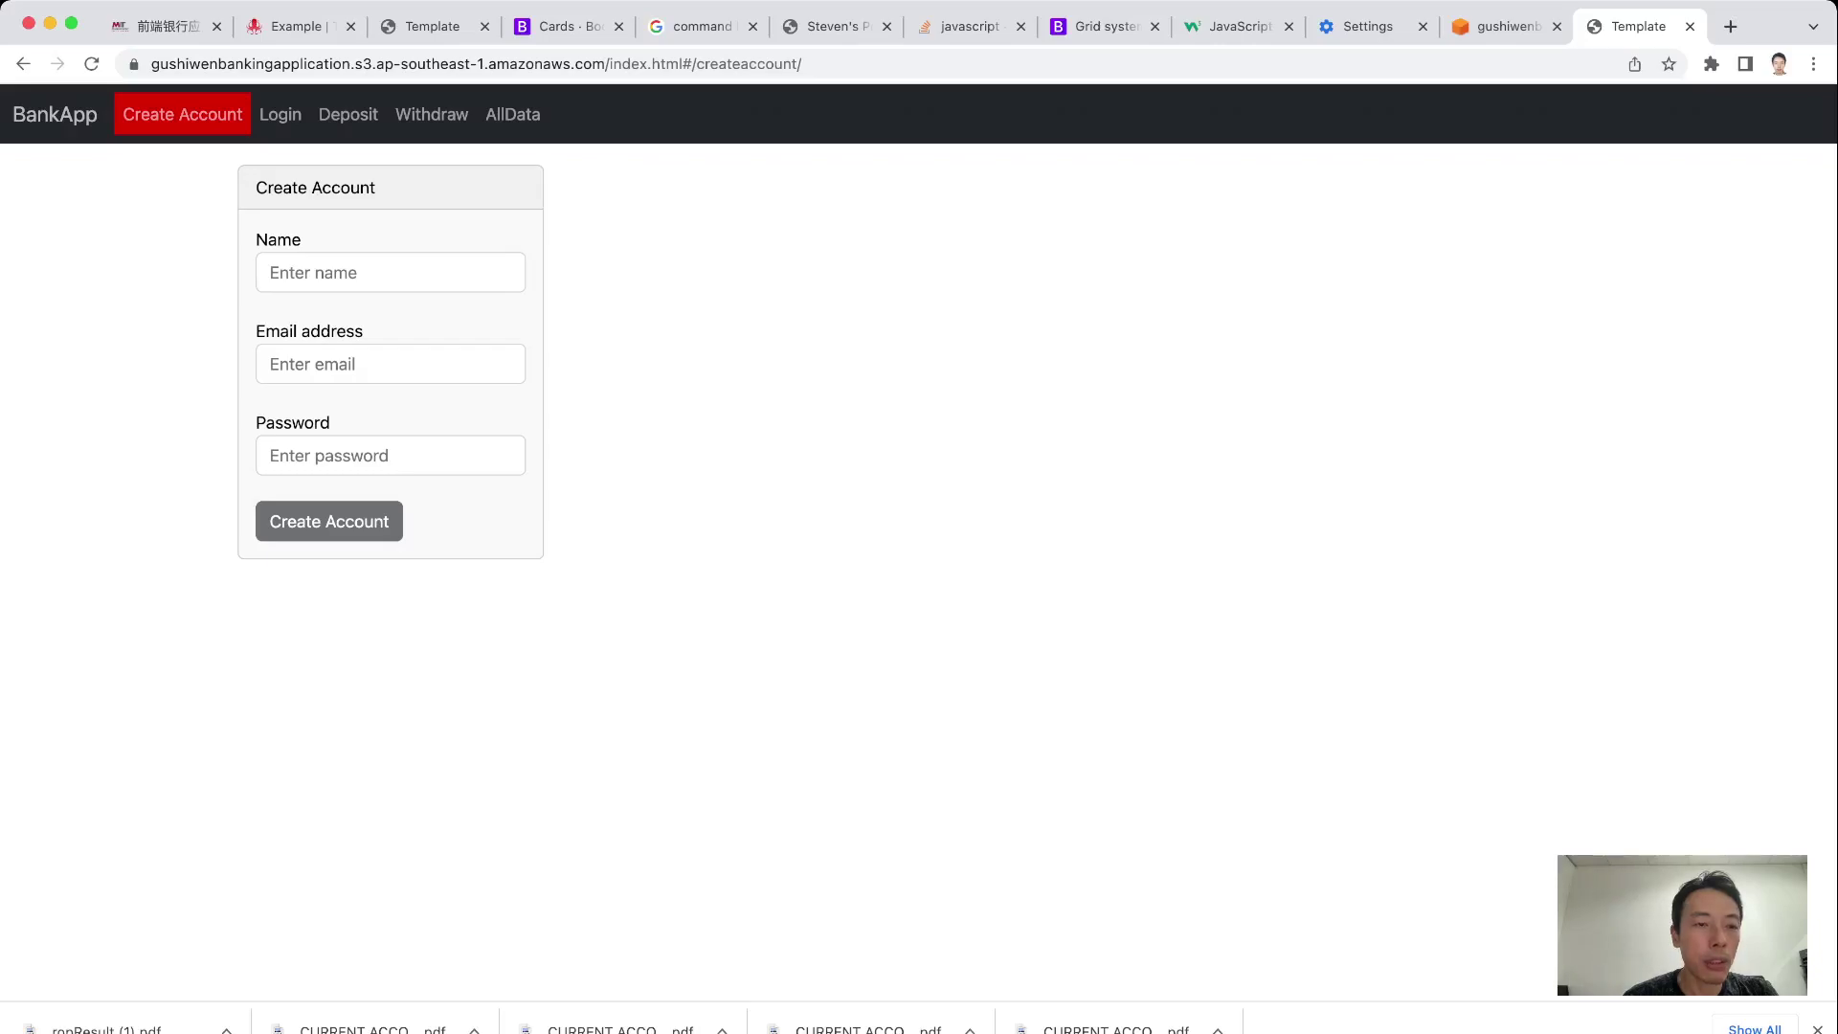
click(391, 272)
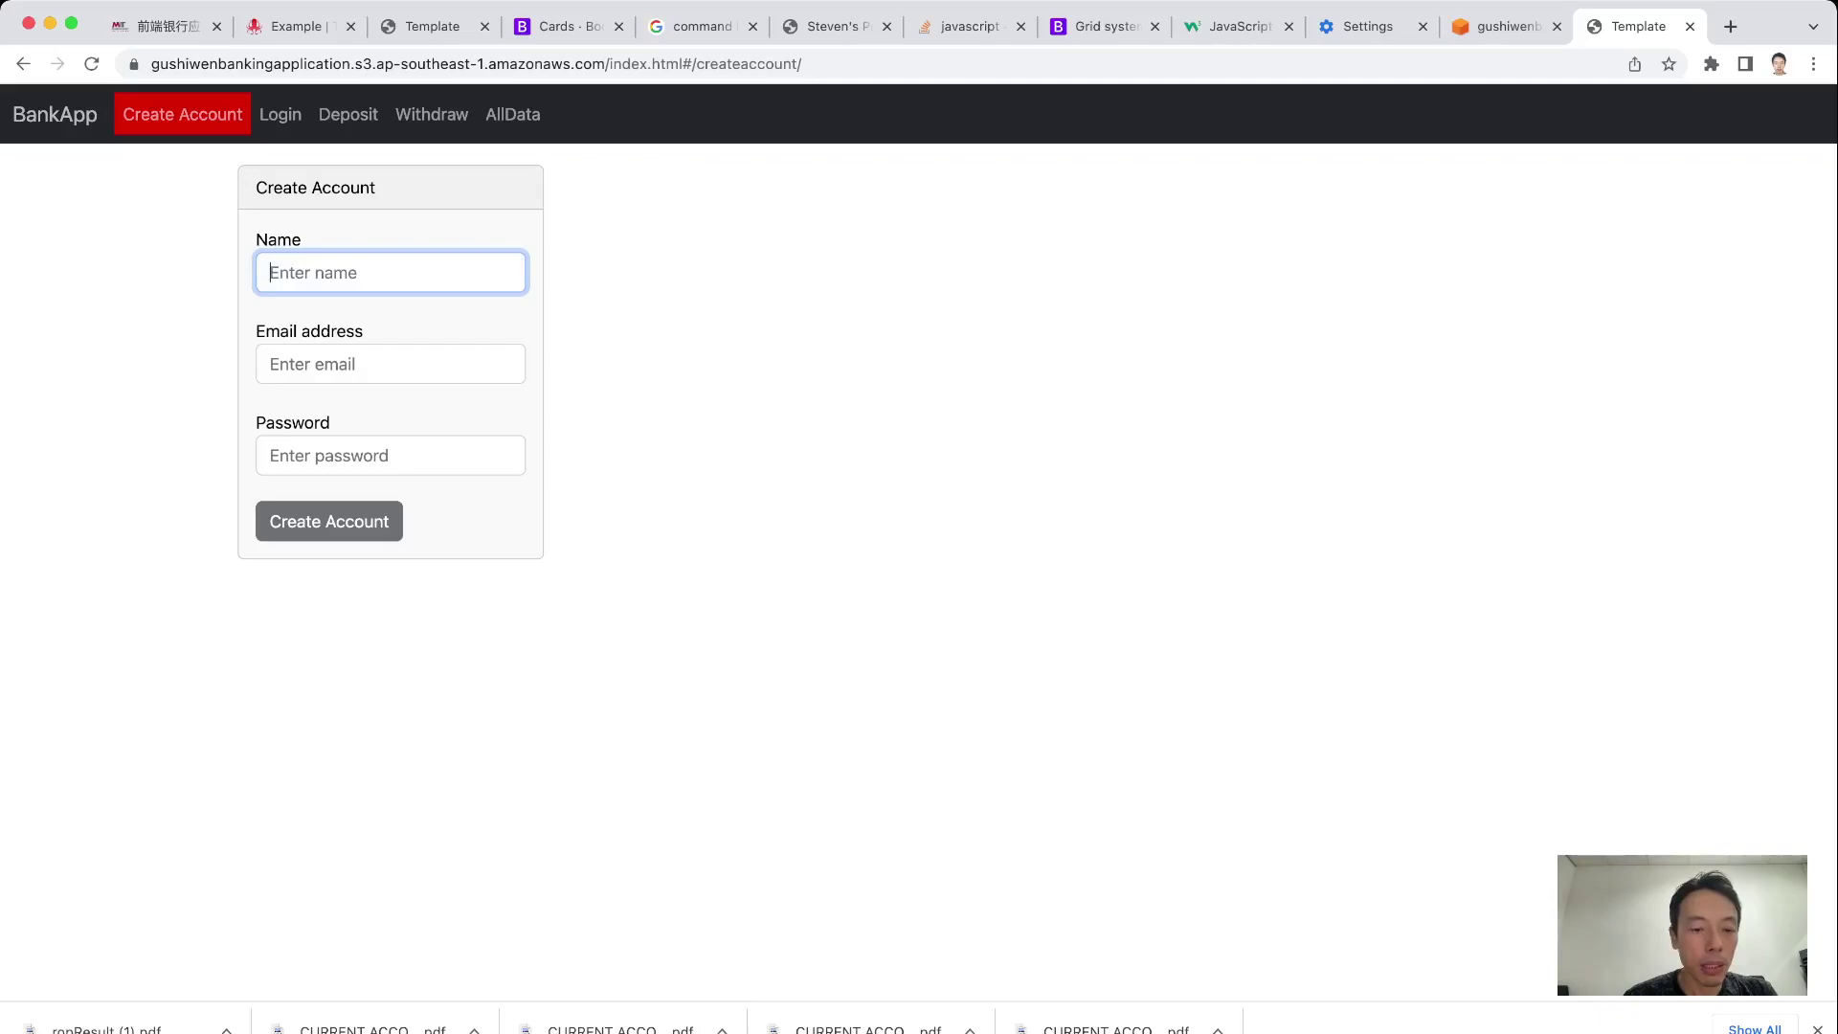
Submit 'aa' as name, email and password to trigger the too-short email error
text(aa)
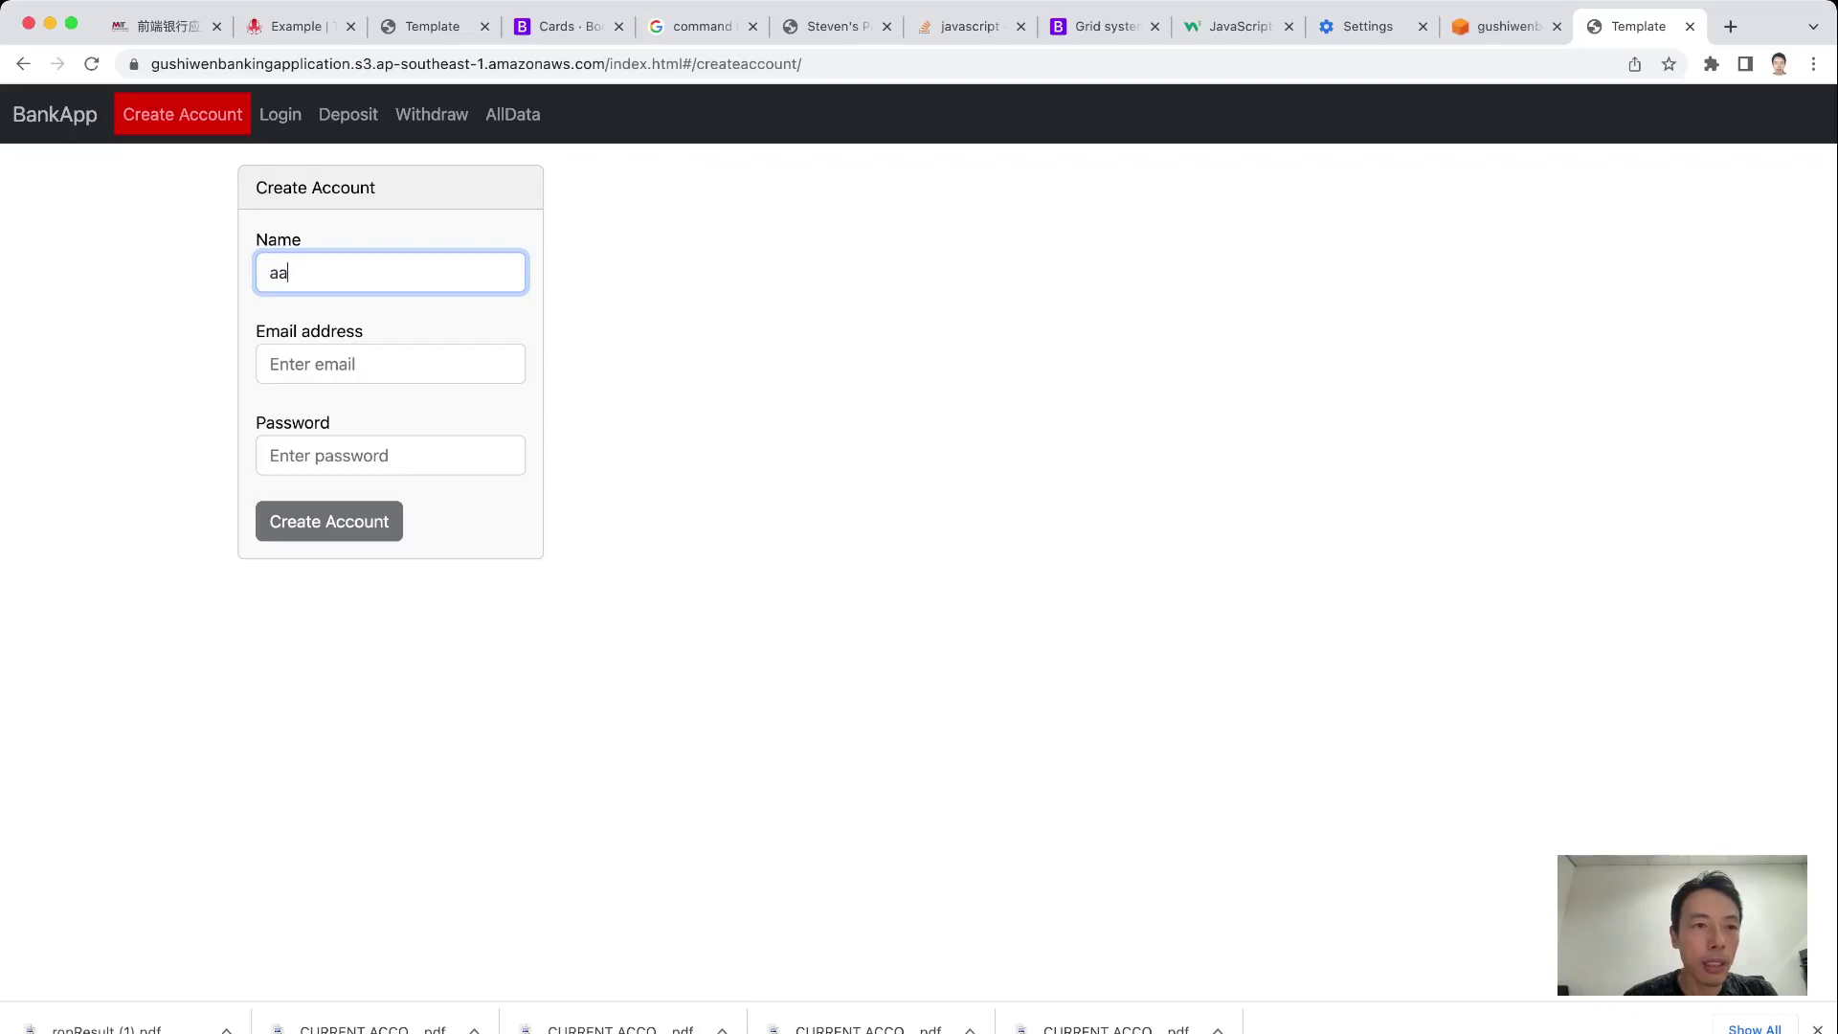
click(391, 364)
text(aa)
click(390, 455)
text(aa)
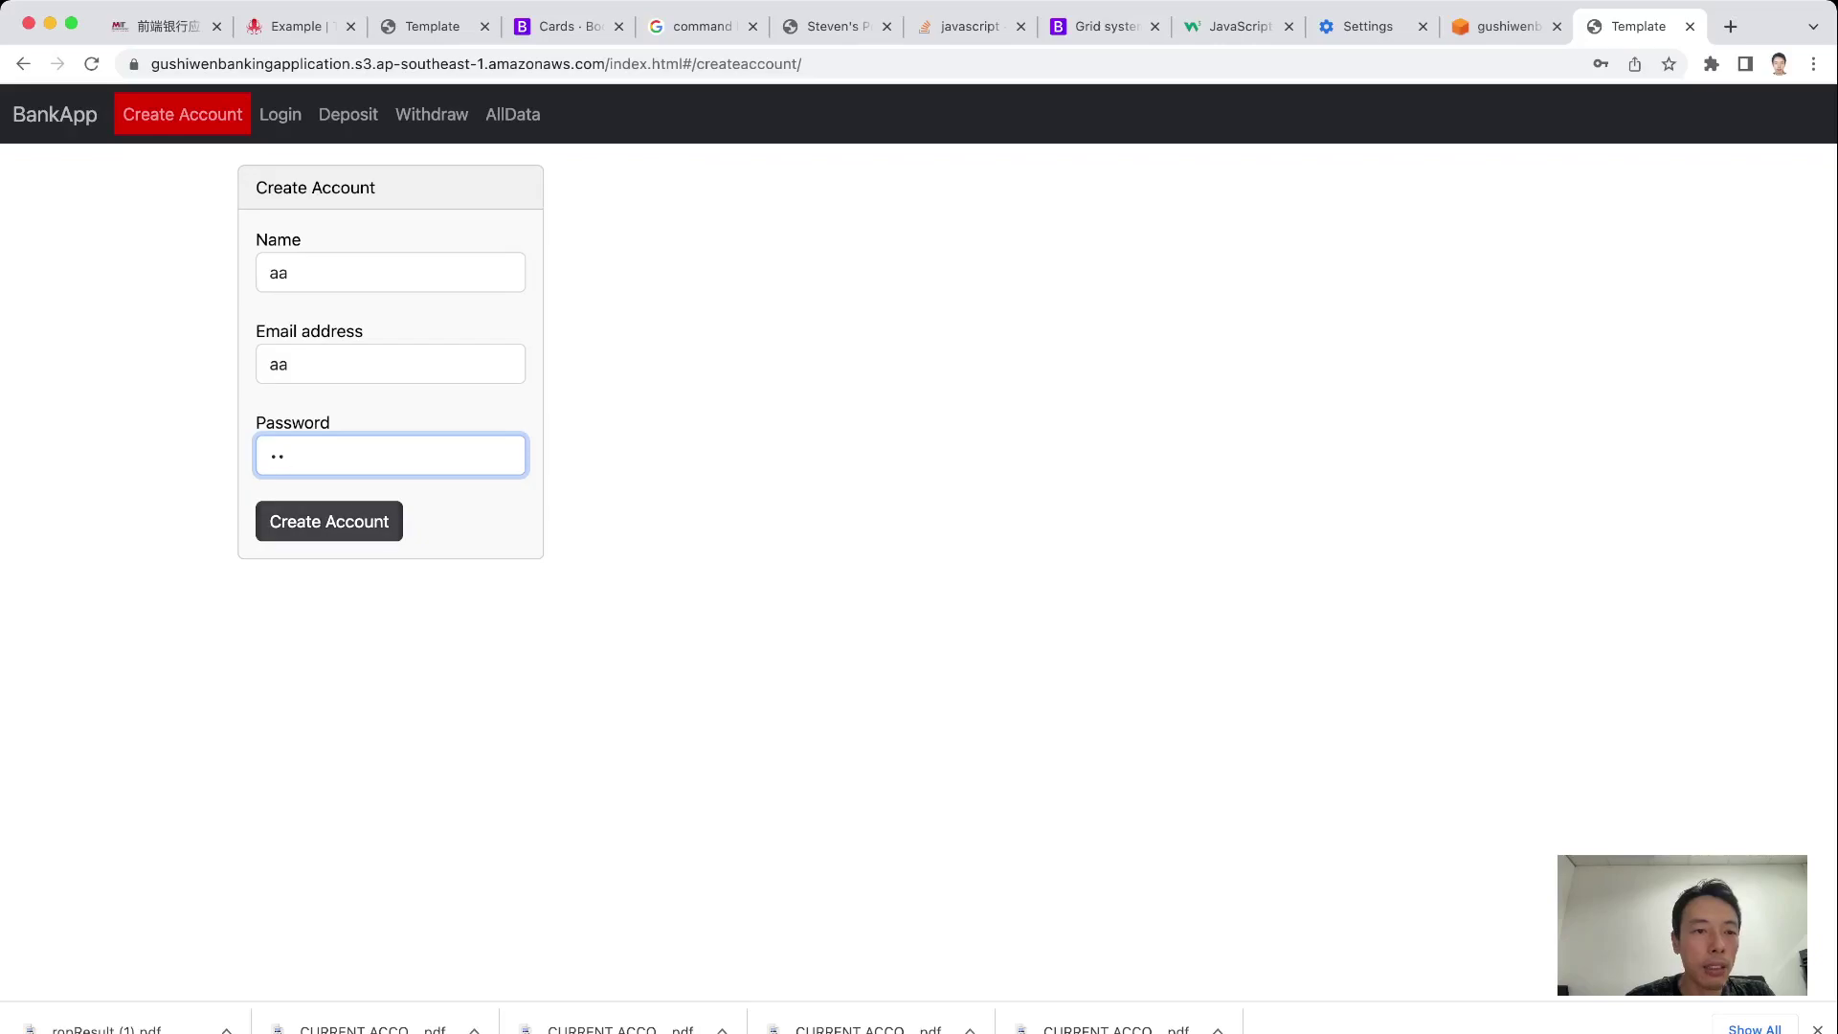
click(329, 521)
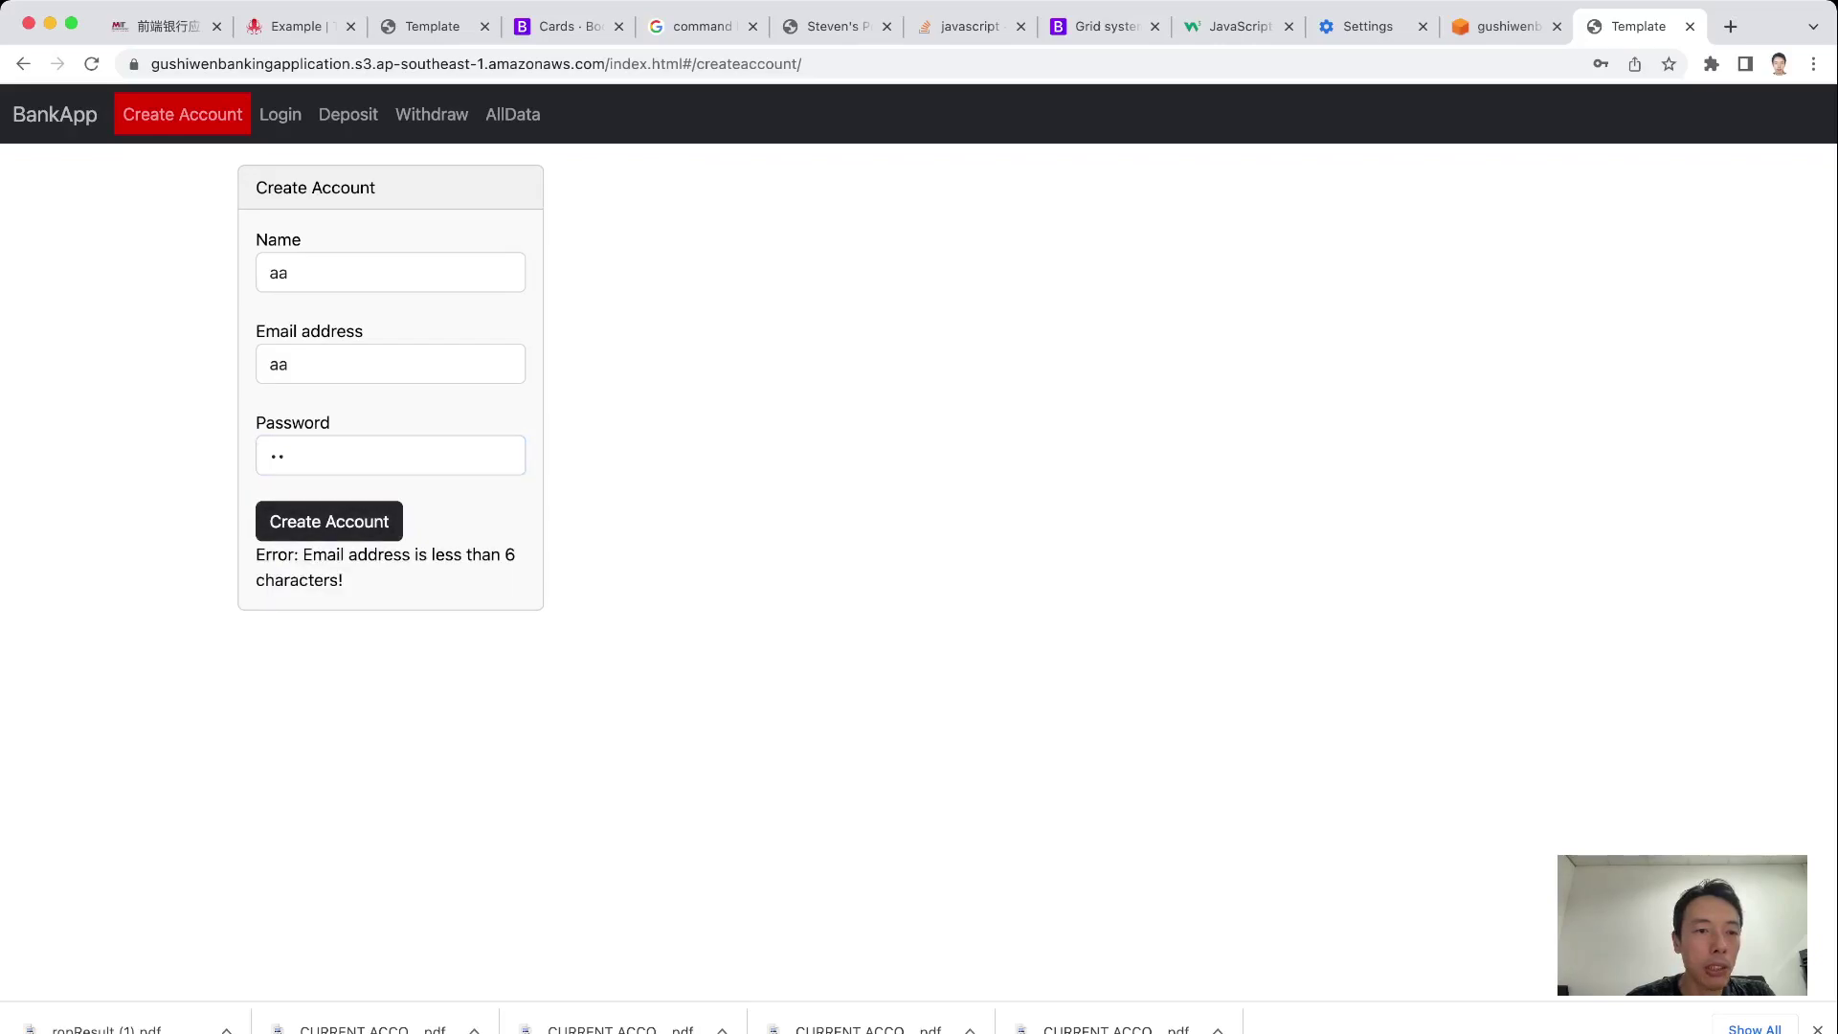
click(391, 364)
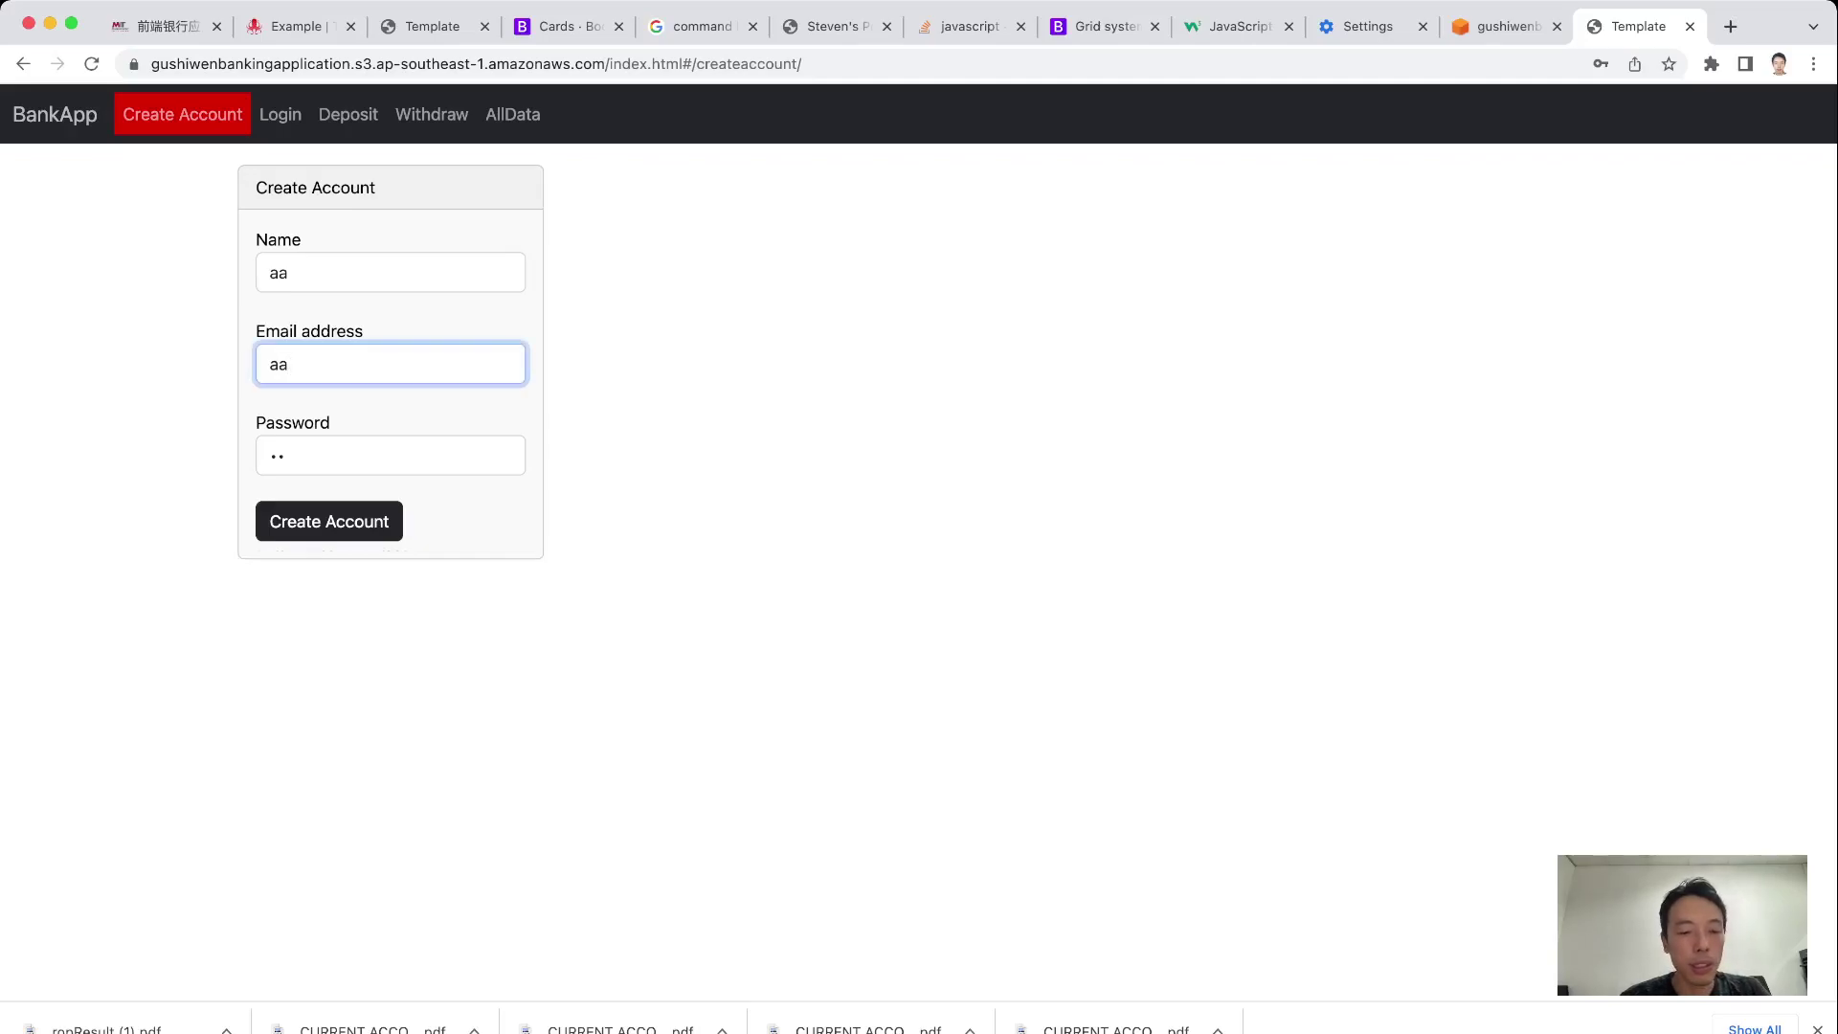
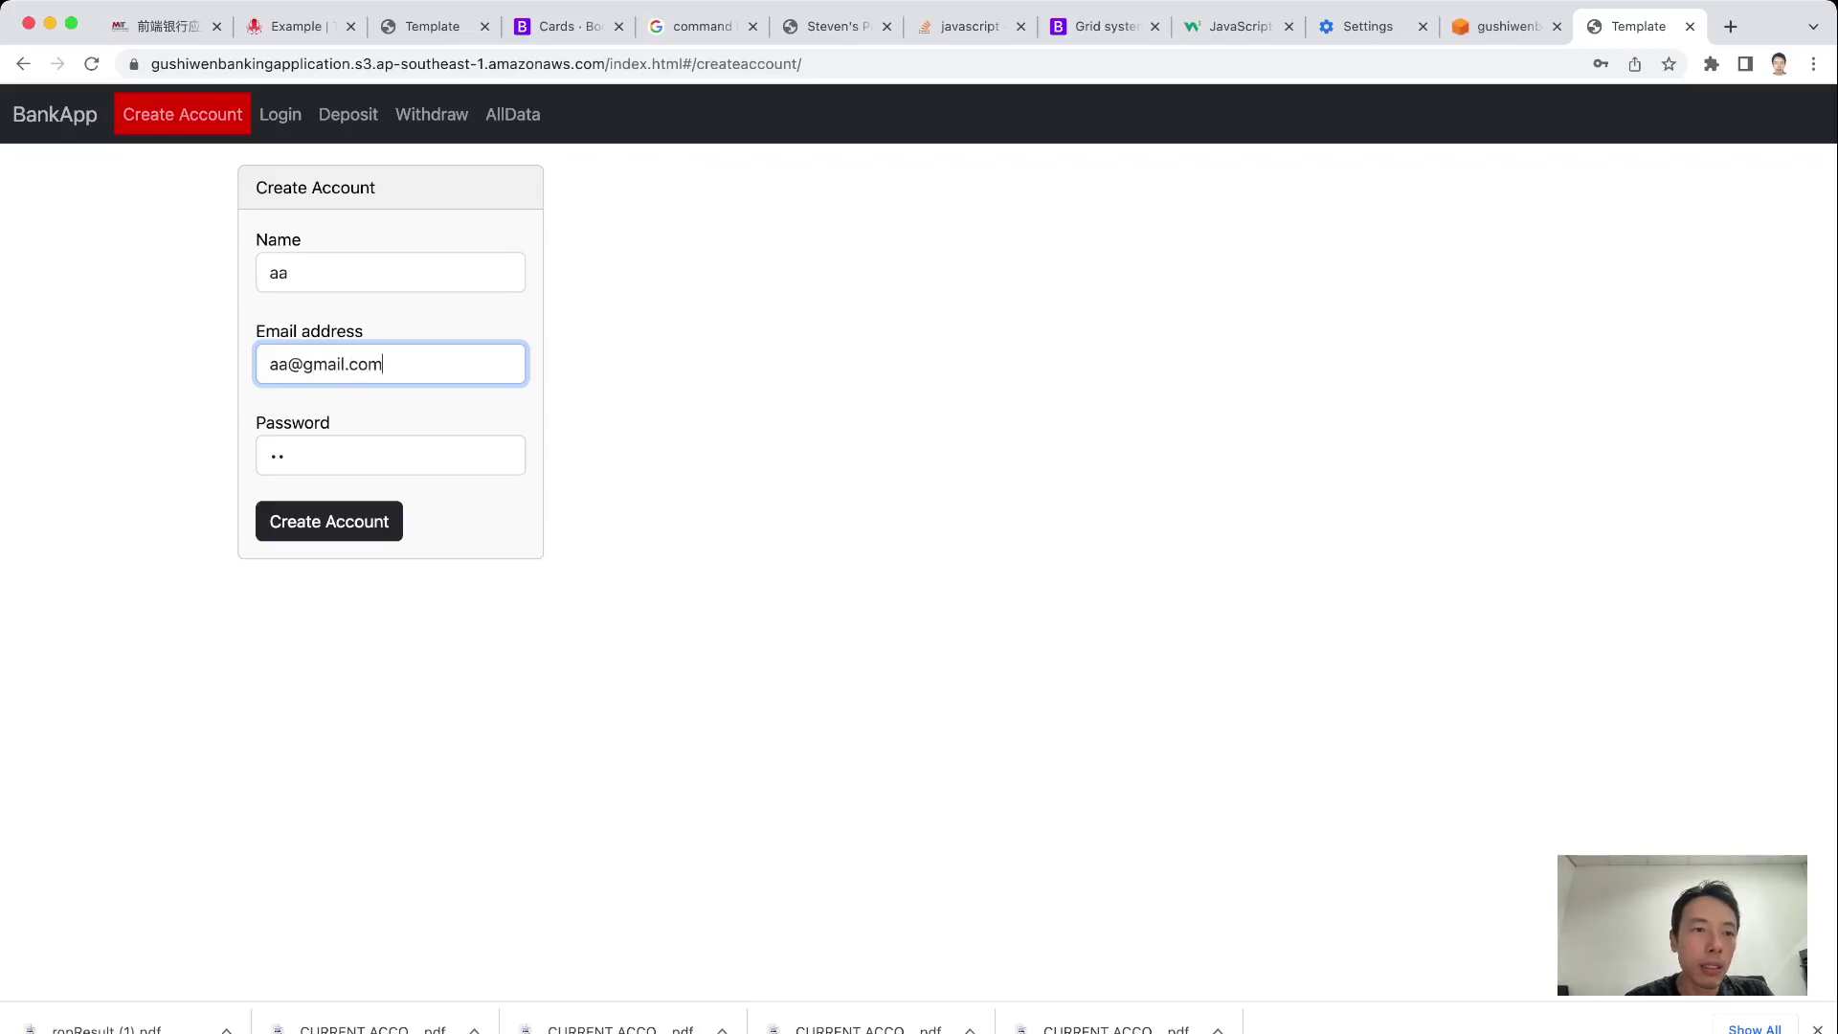
click(288, 273)
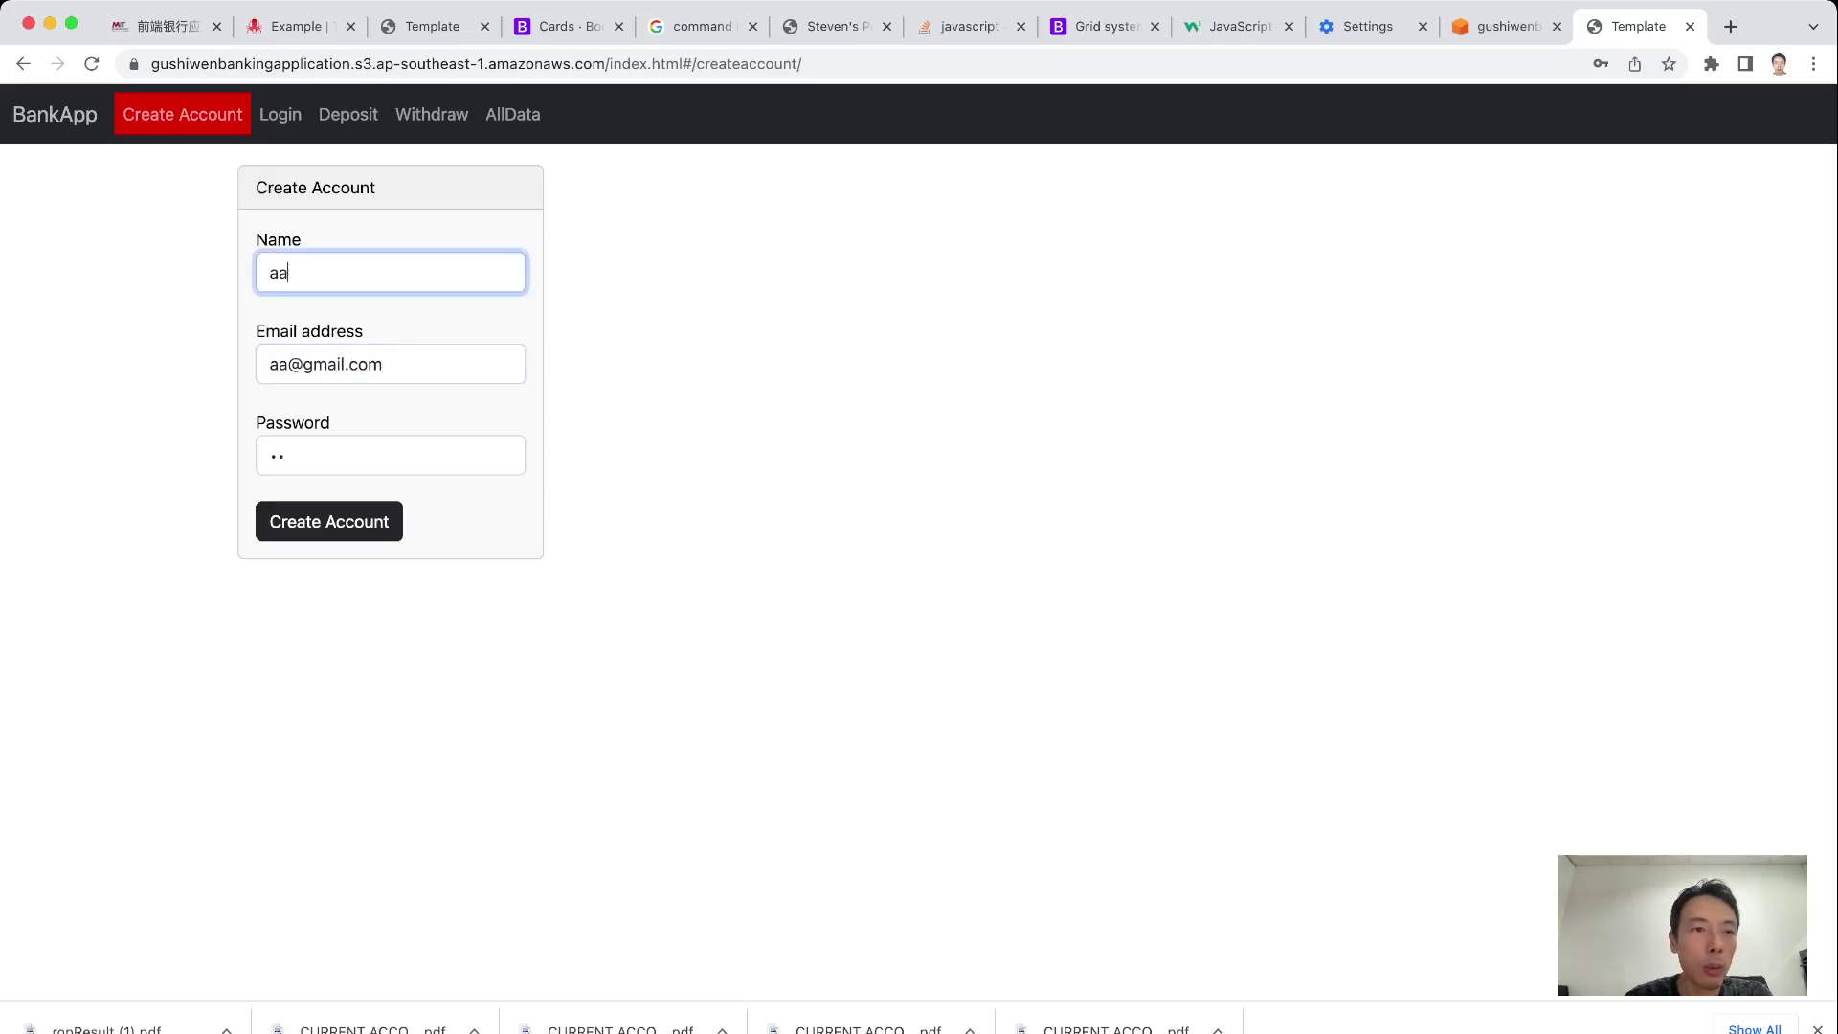
key(BackSpace)
Submit the one-letter name, restore it to 'aa', and resubmit to reveal the short-password error
click(330, 521)
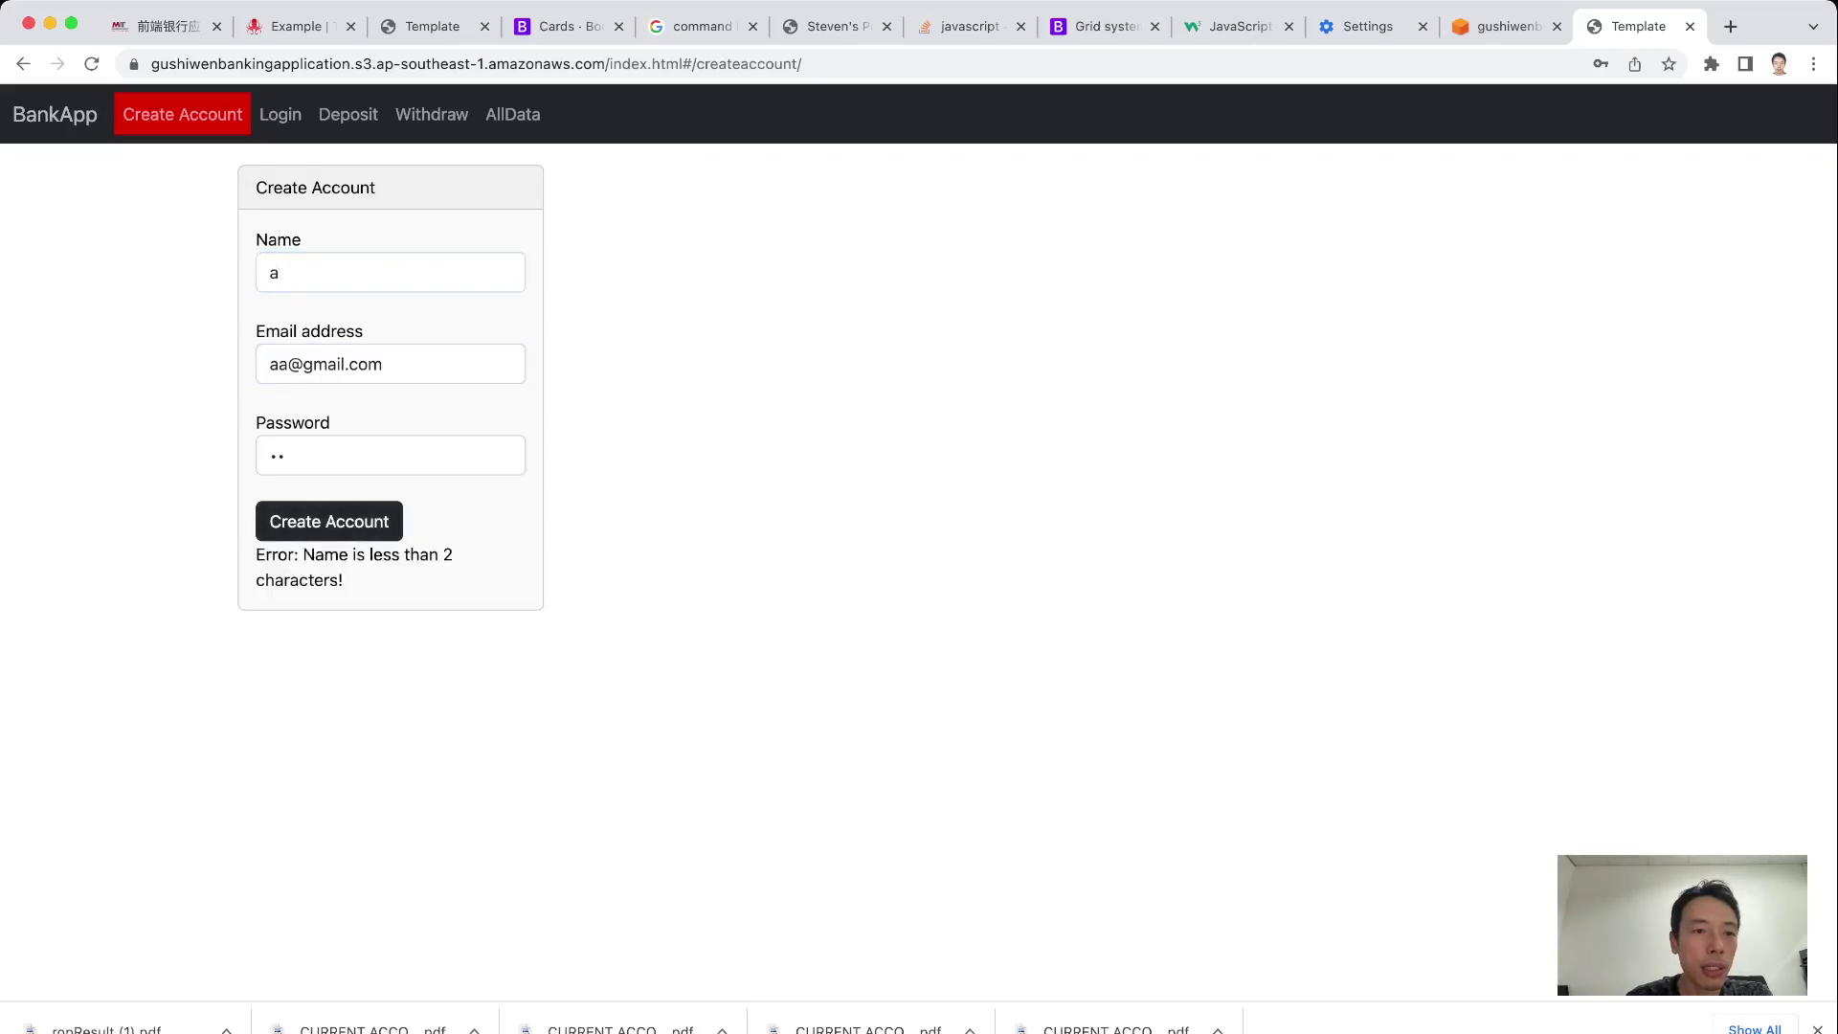
click(287, 273)
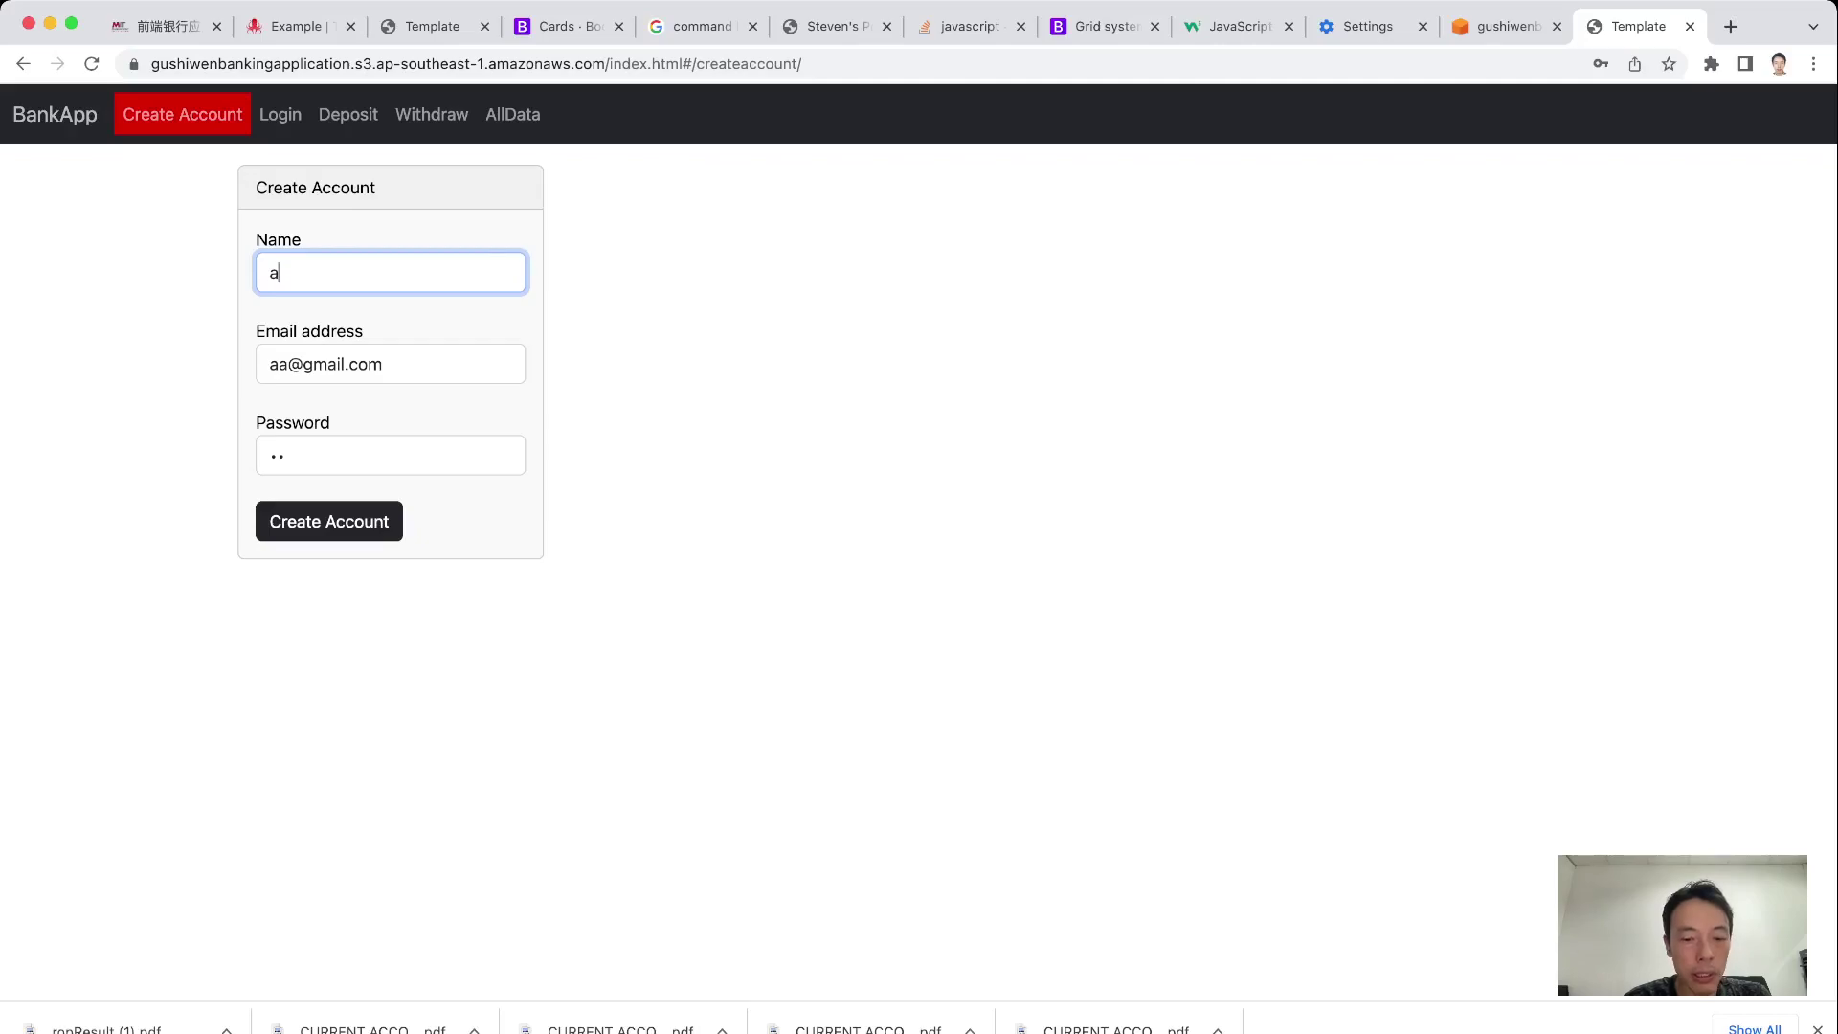
text(a)
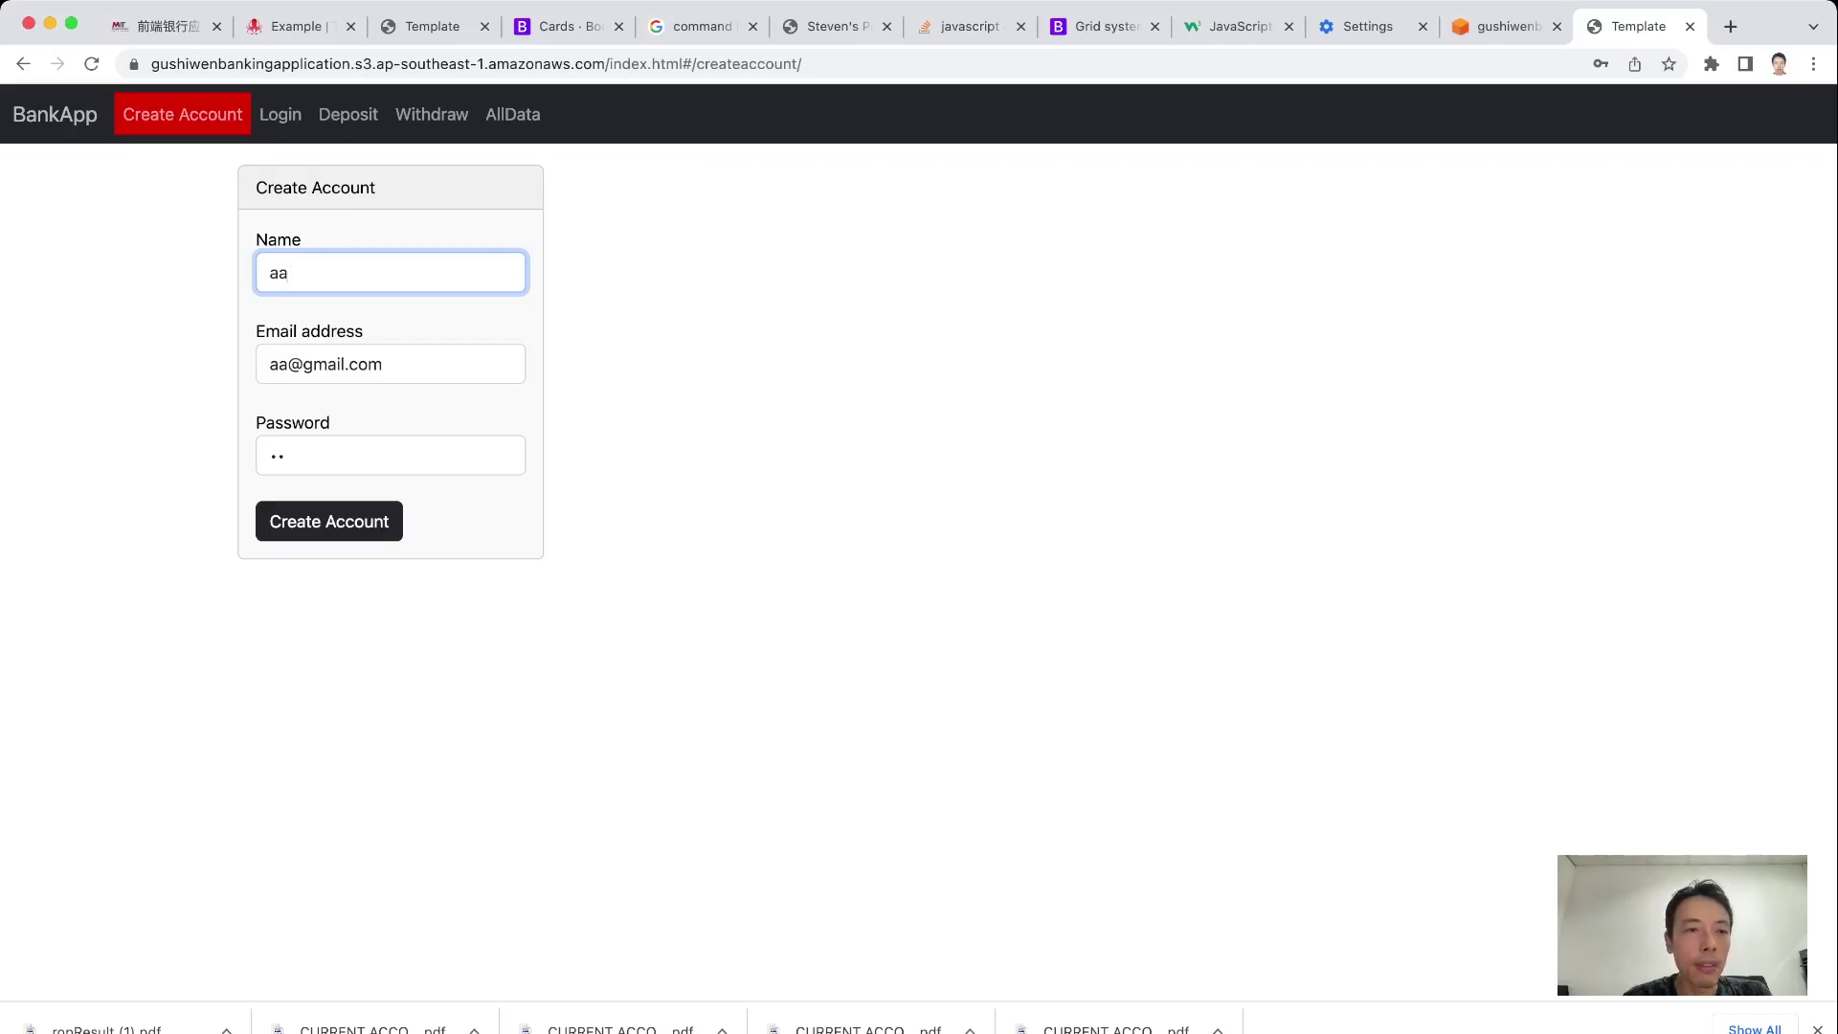
click(383, 364)
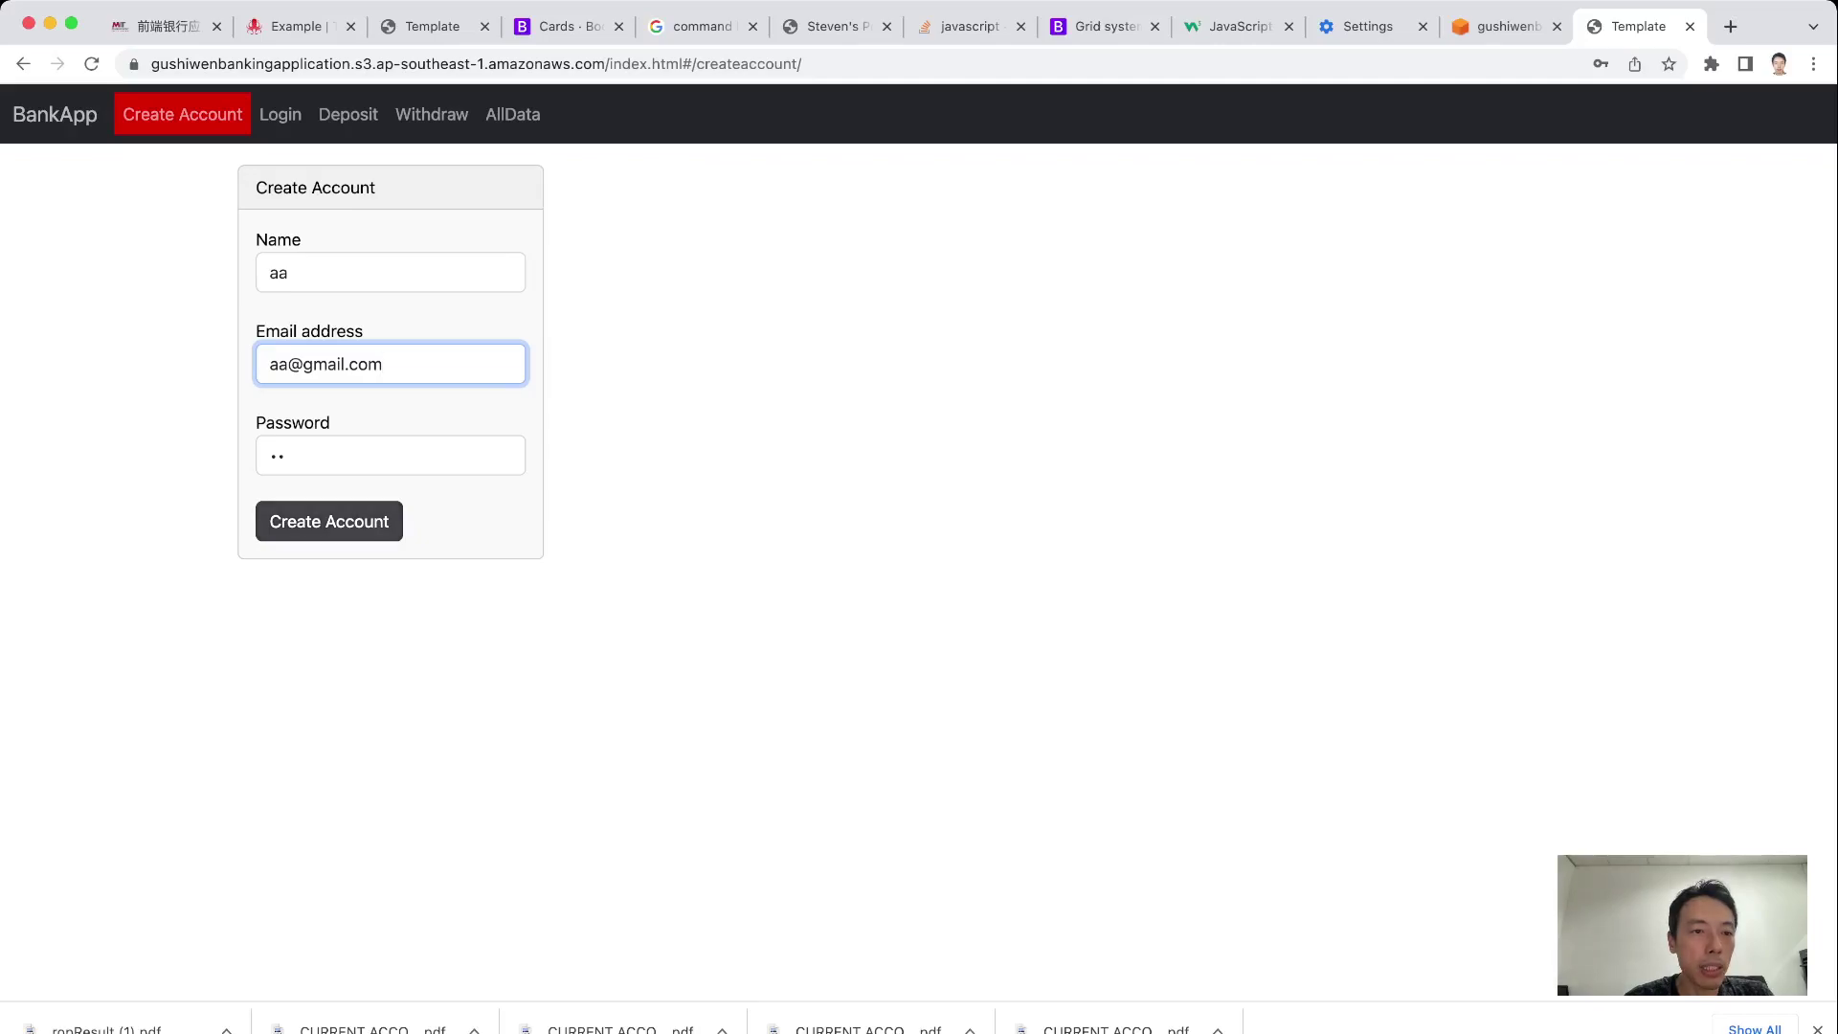
click(329, 520)
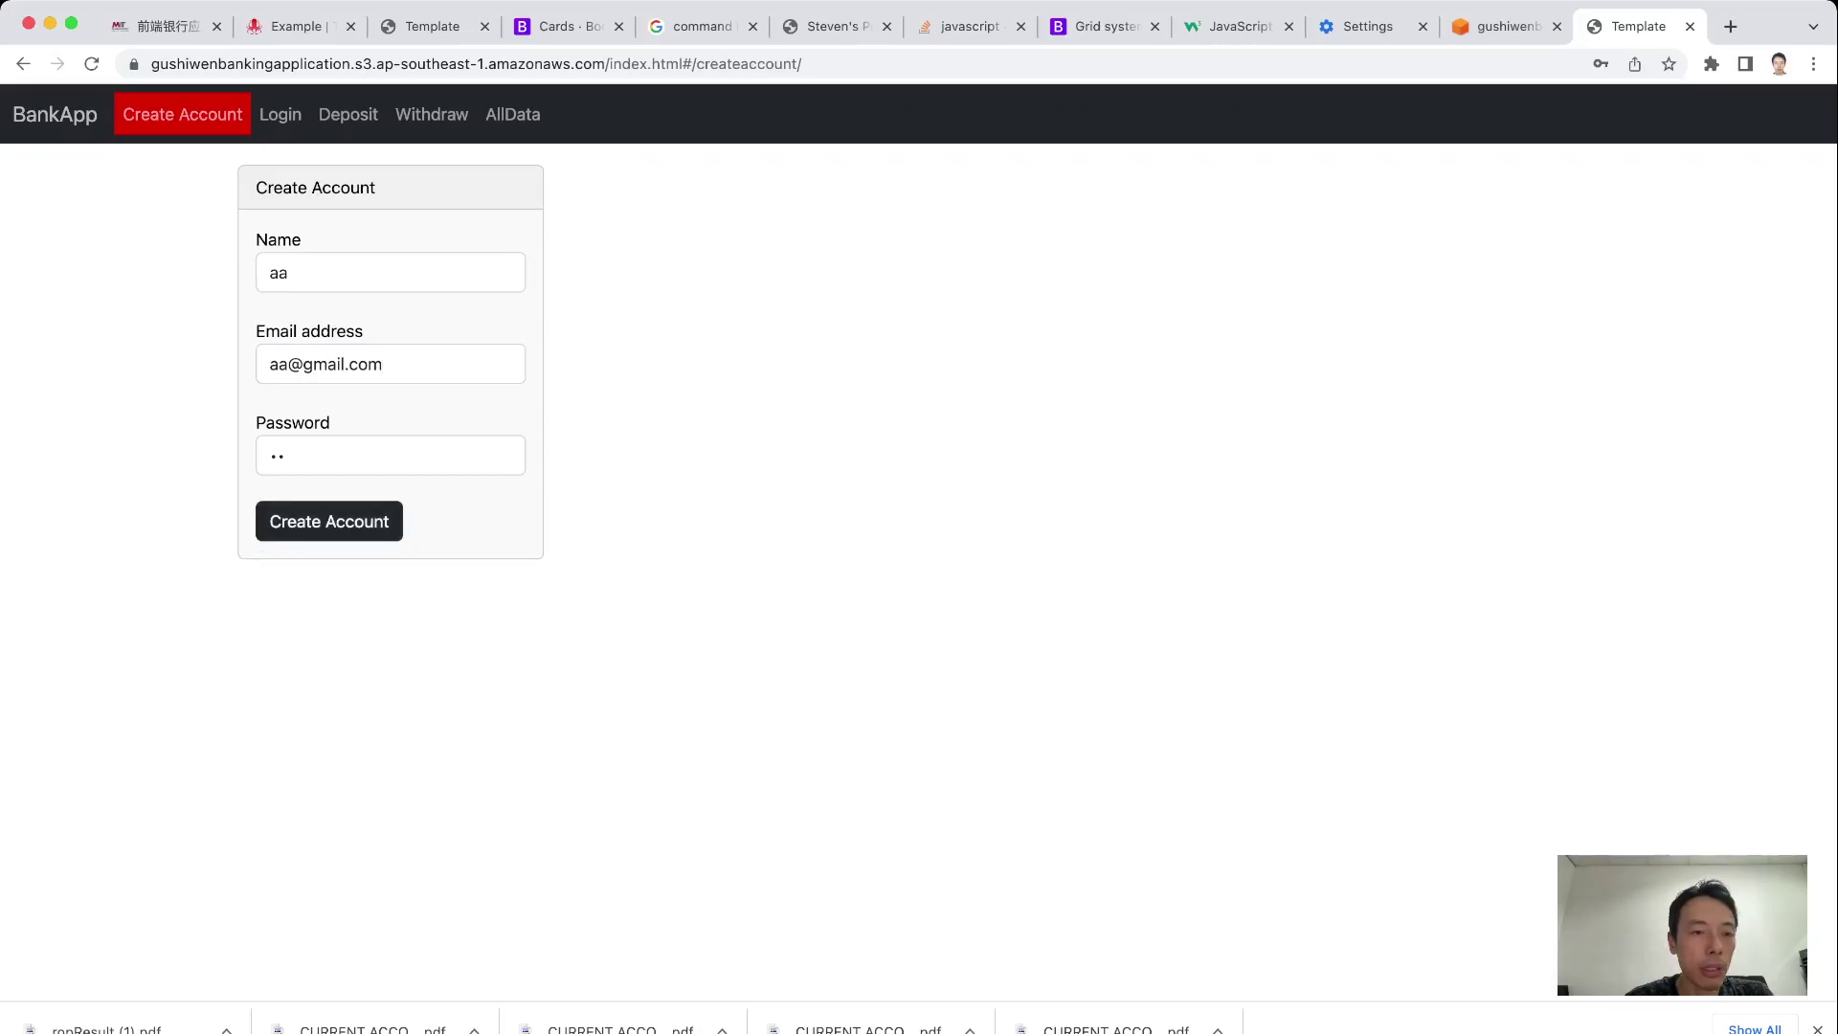
Replace the password with an 8-character one and submit the account
click(383, 455)
key(super+a)
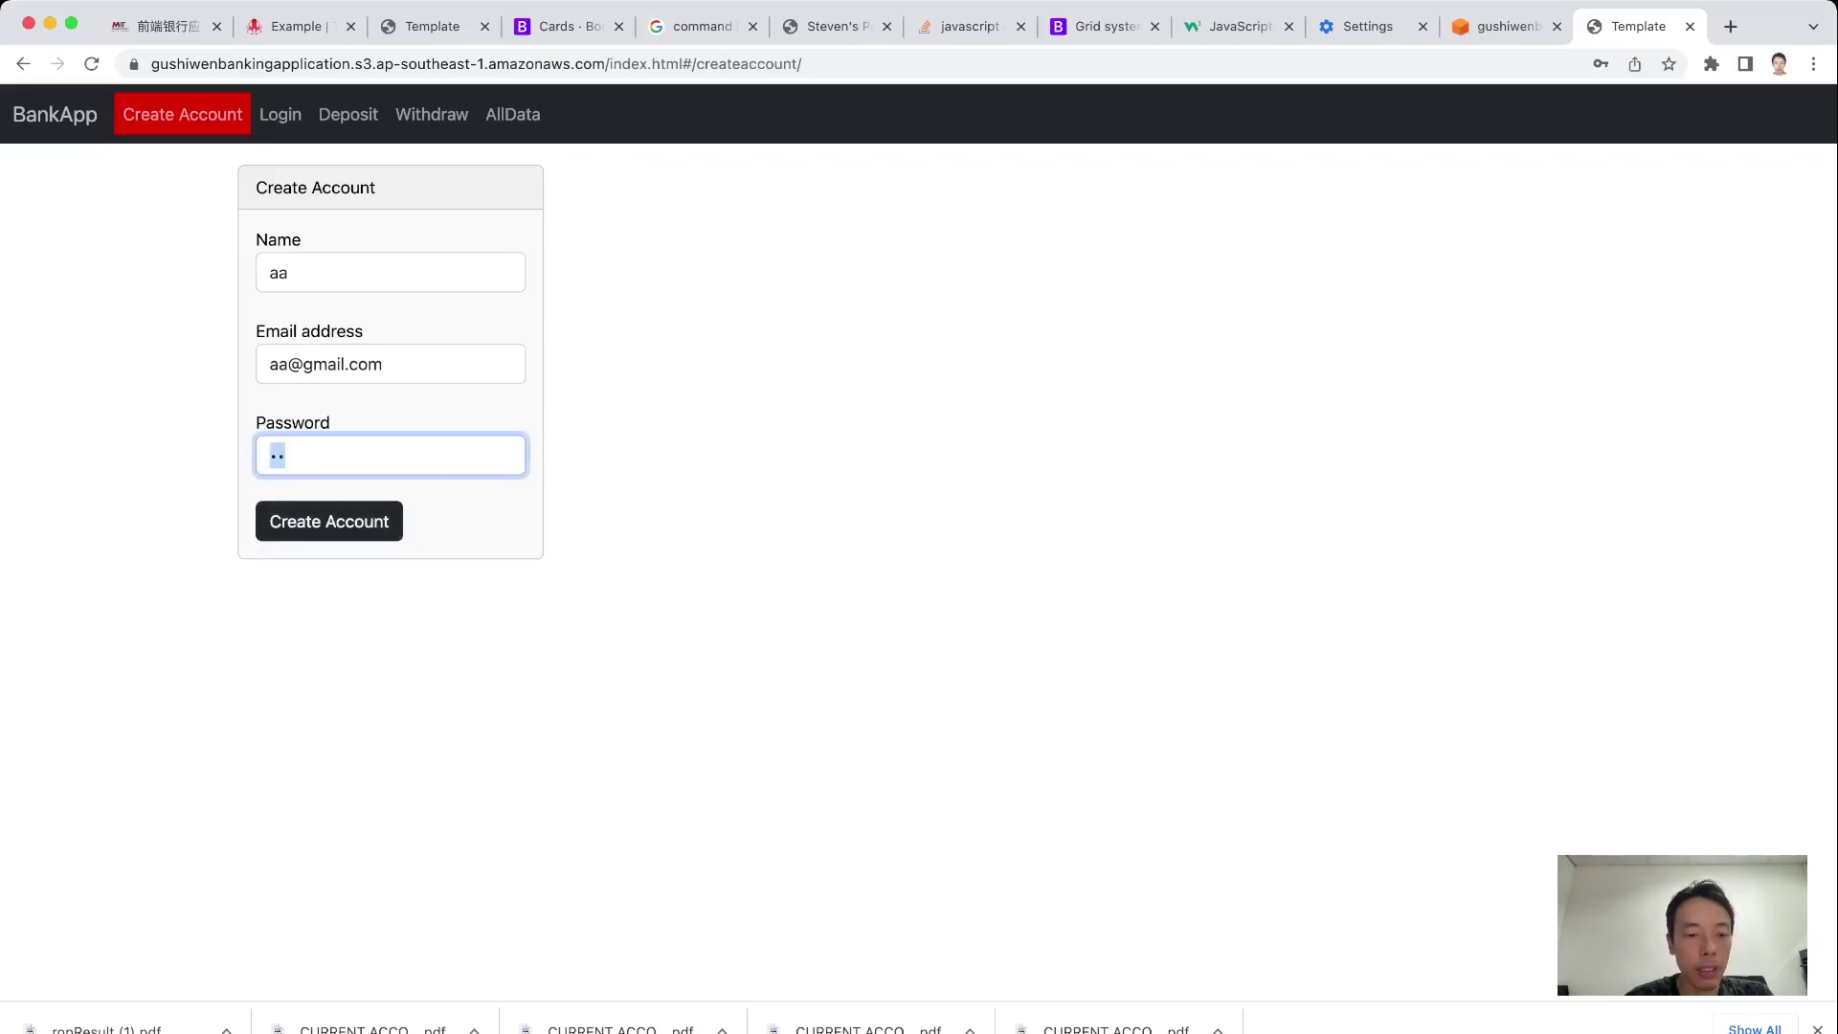
text(a)
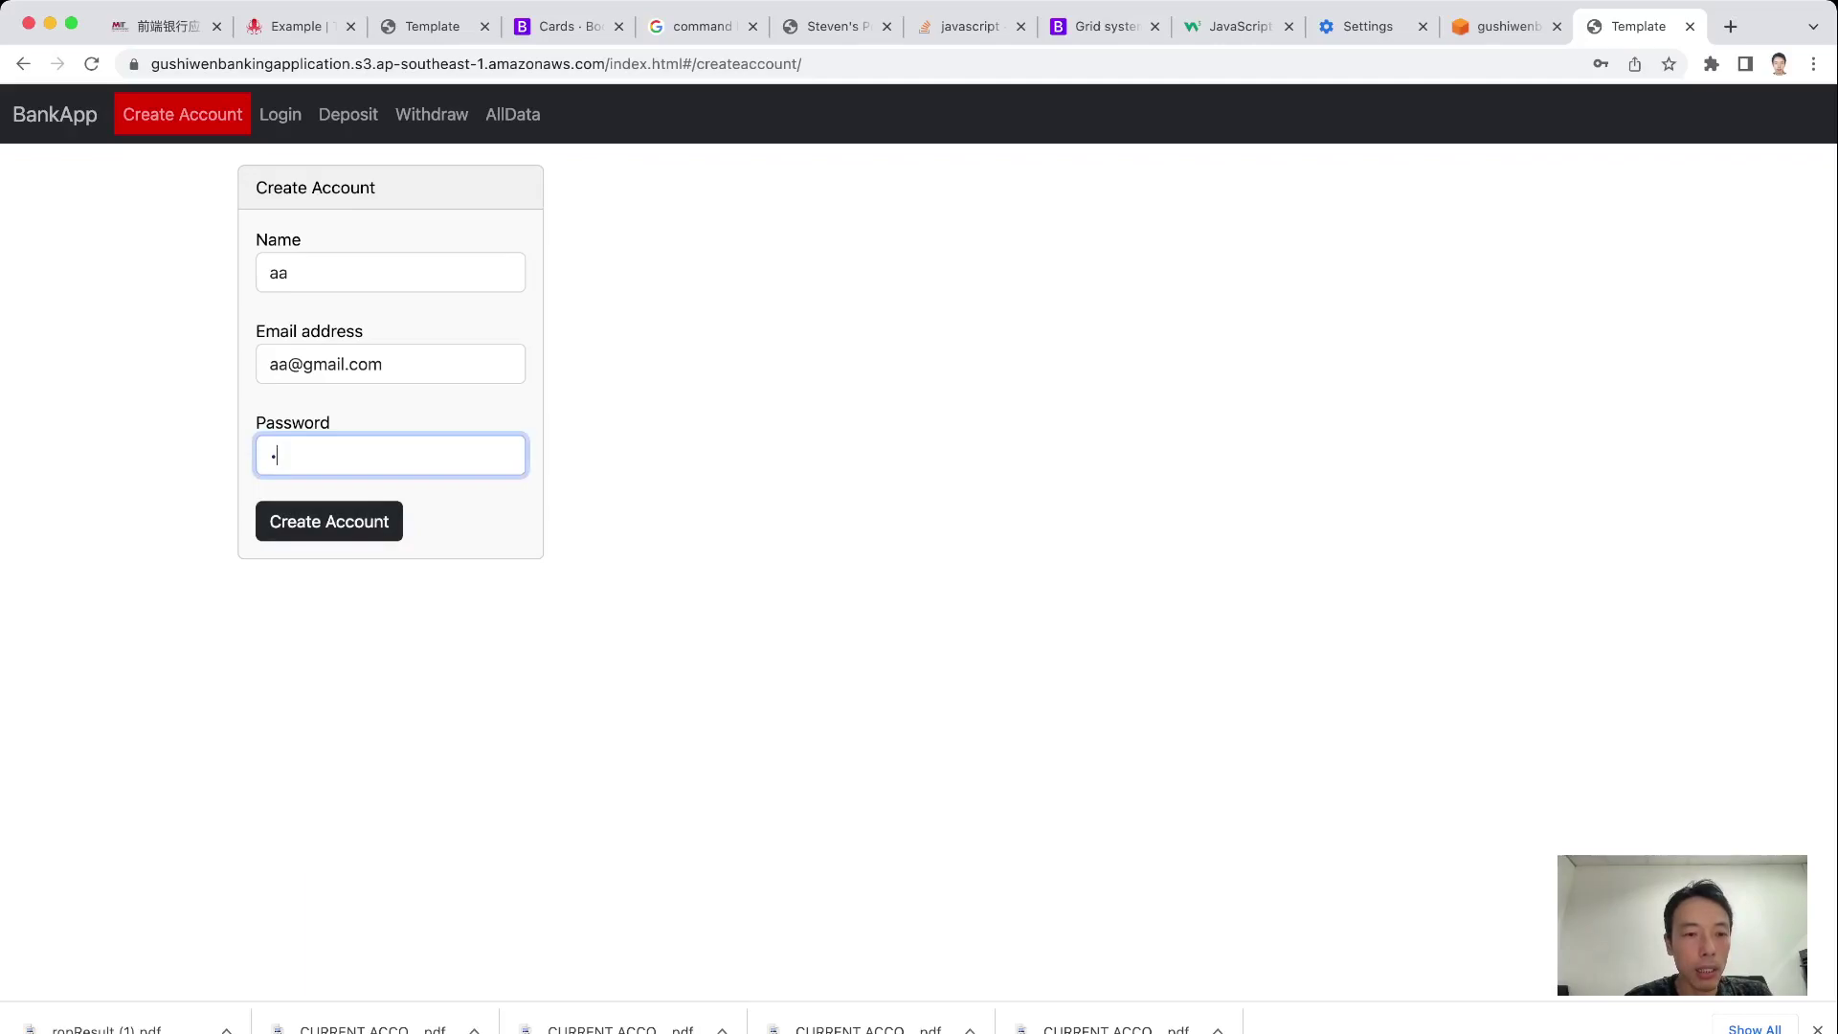
text(aaaaaaa)
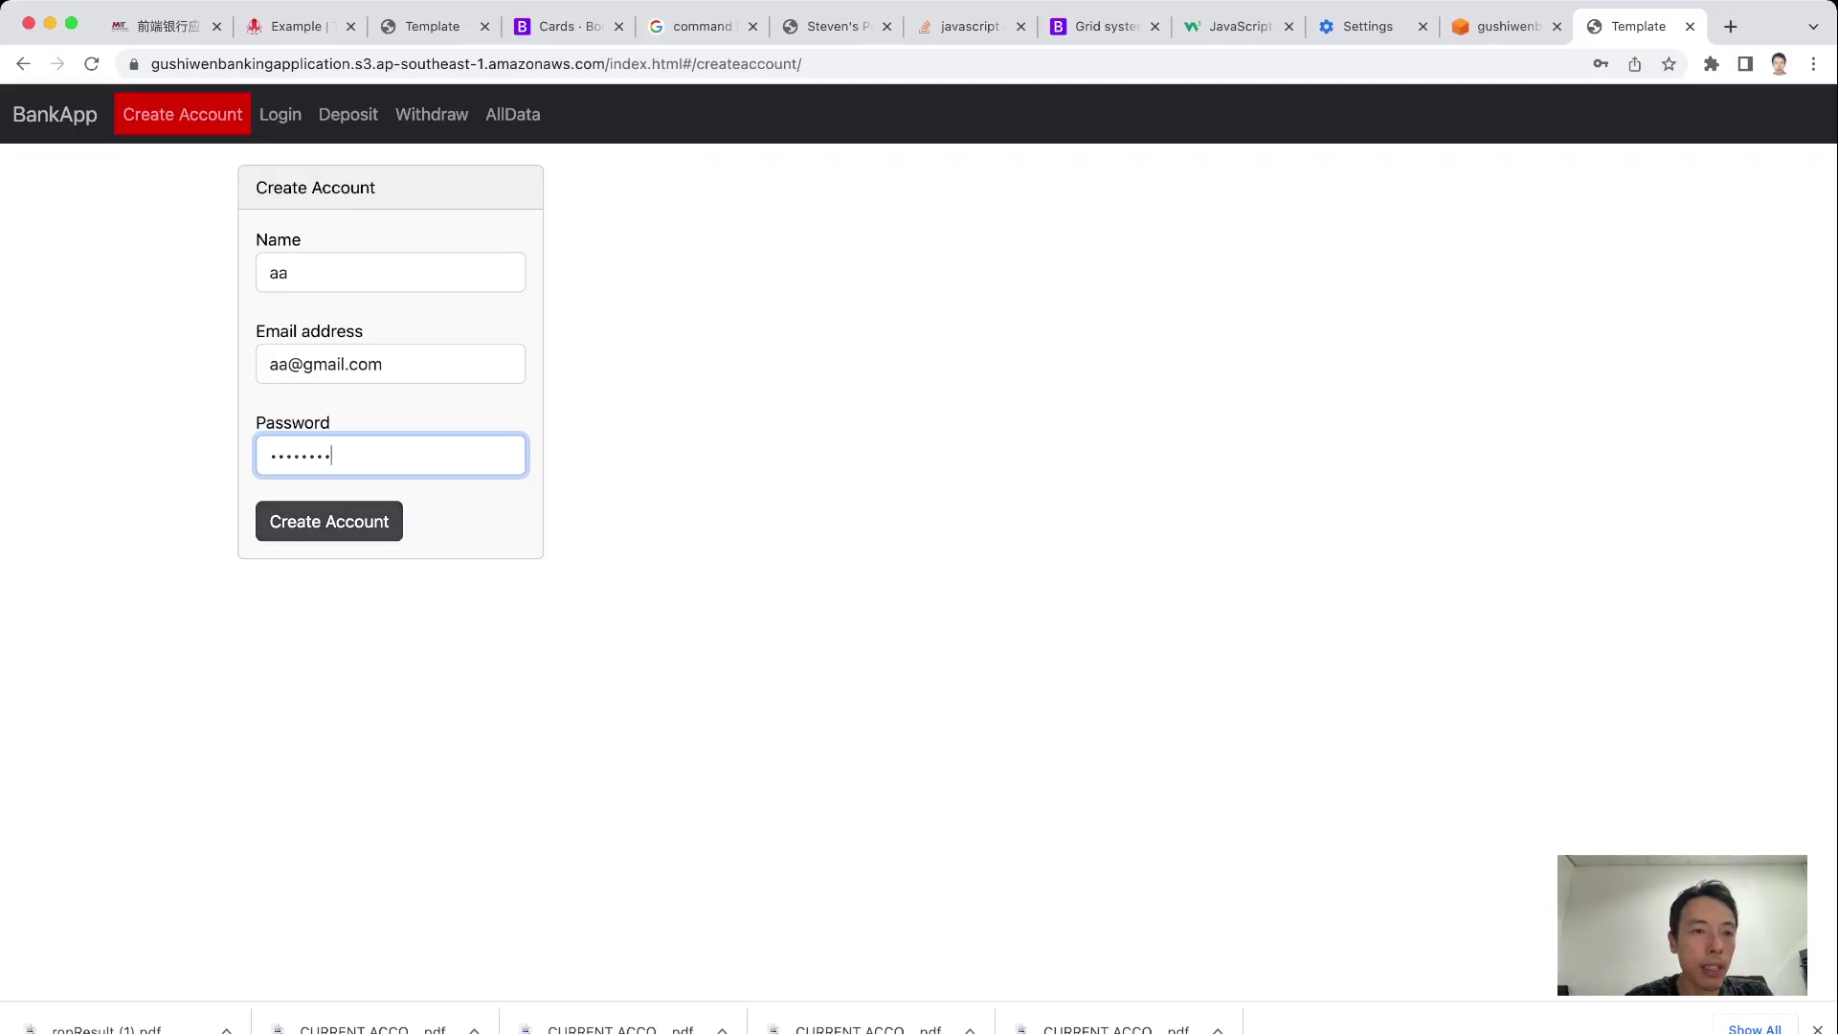
key(Return)
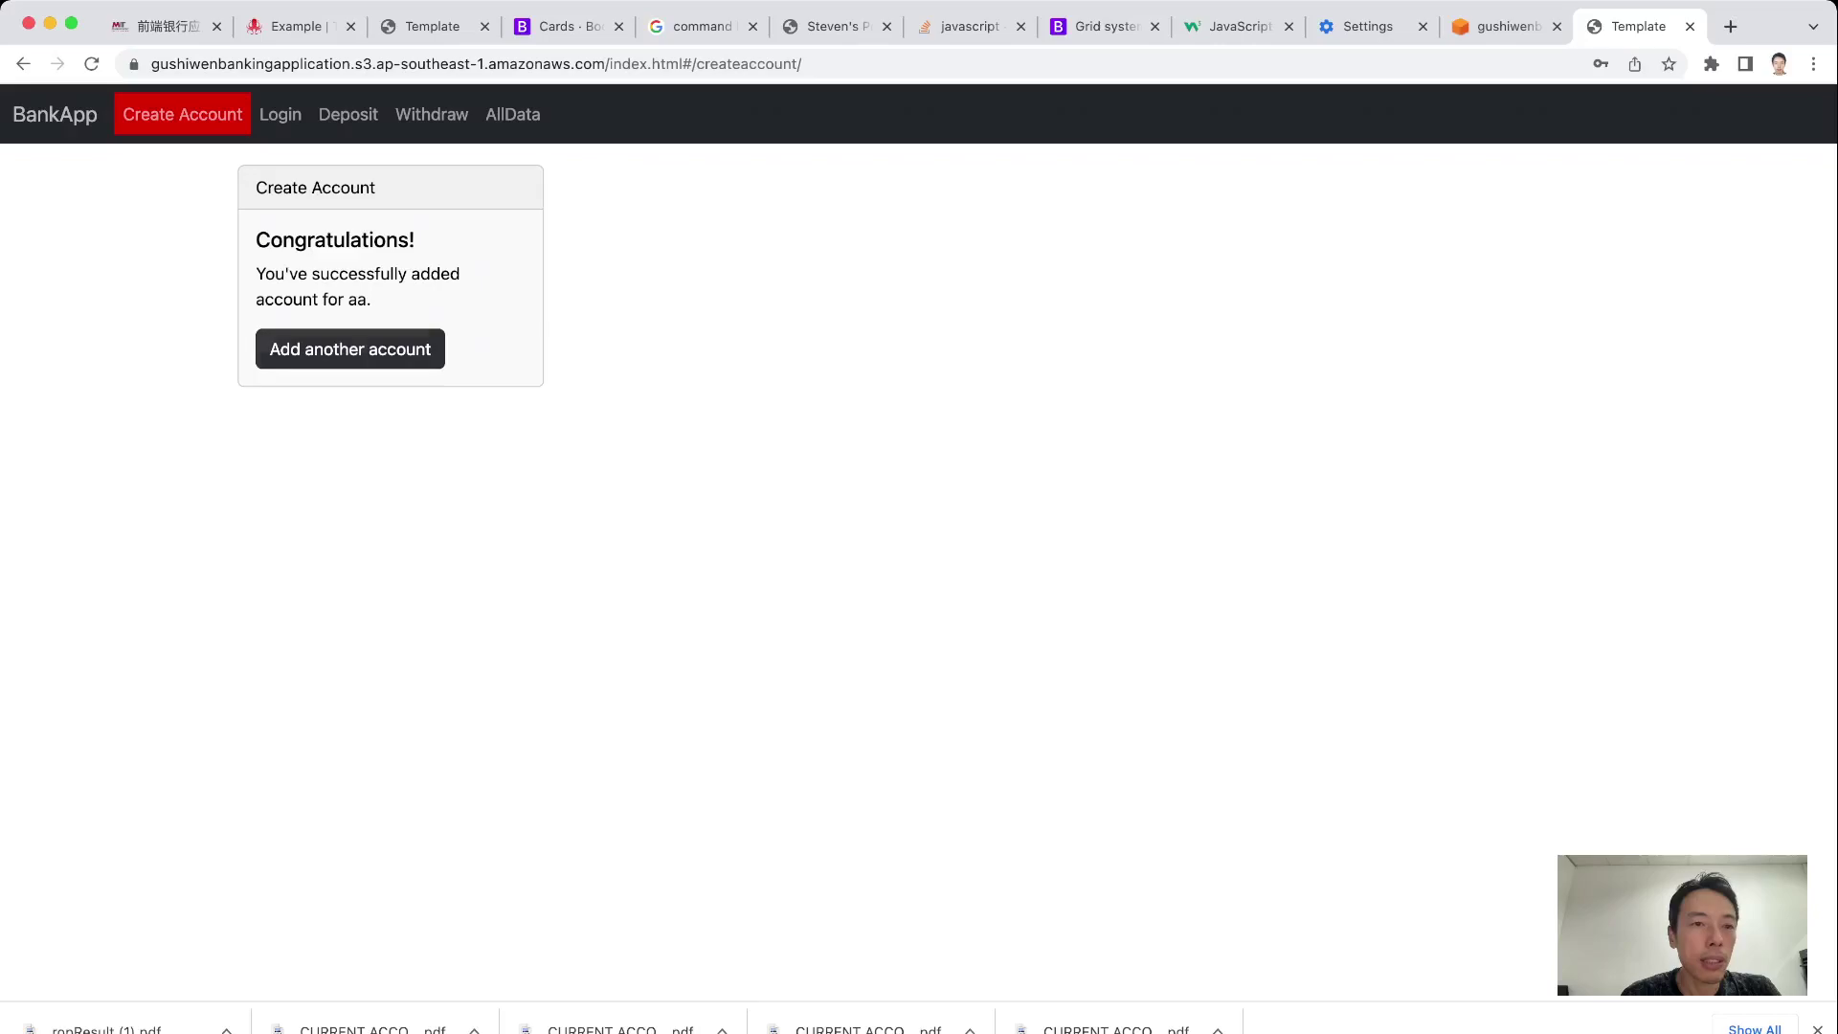
Review the six accounts in AllData, including aa's, then return to the prefilled Login form
click(350, 349)
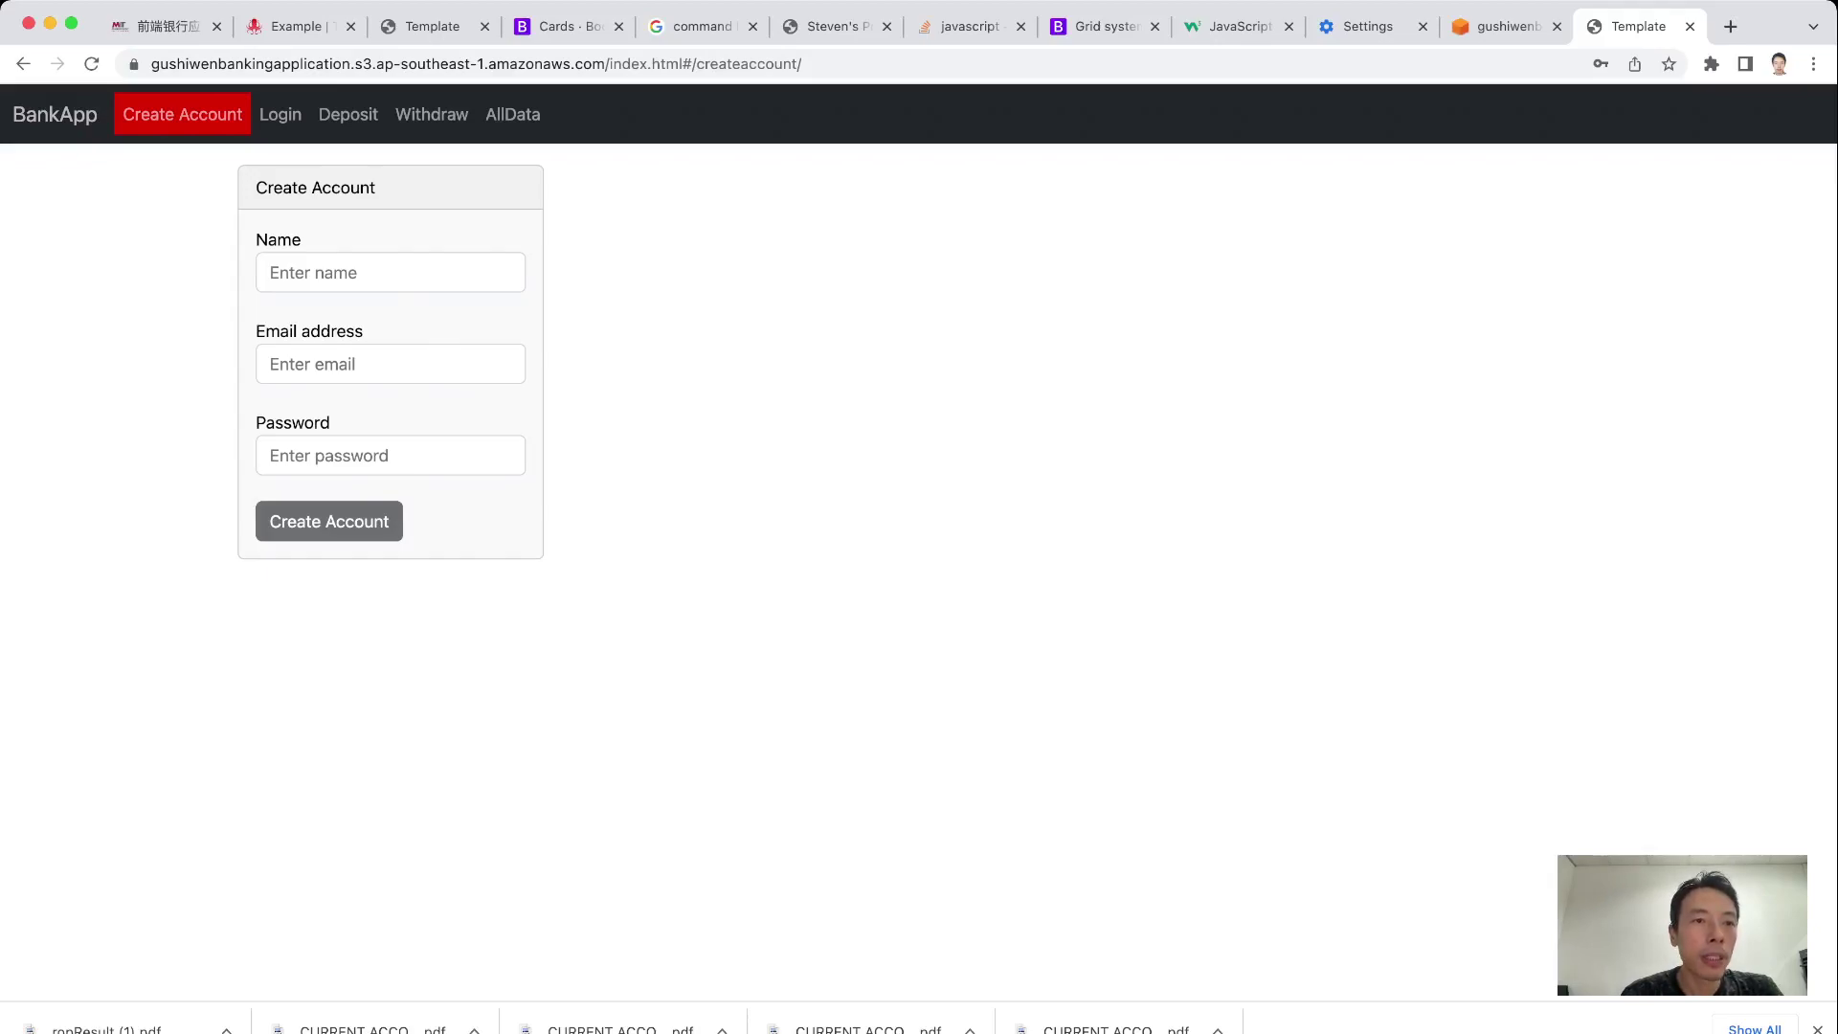
click(281, 114)
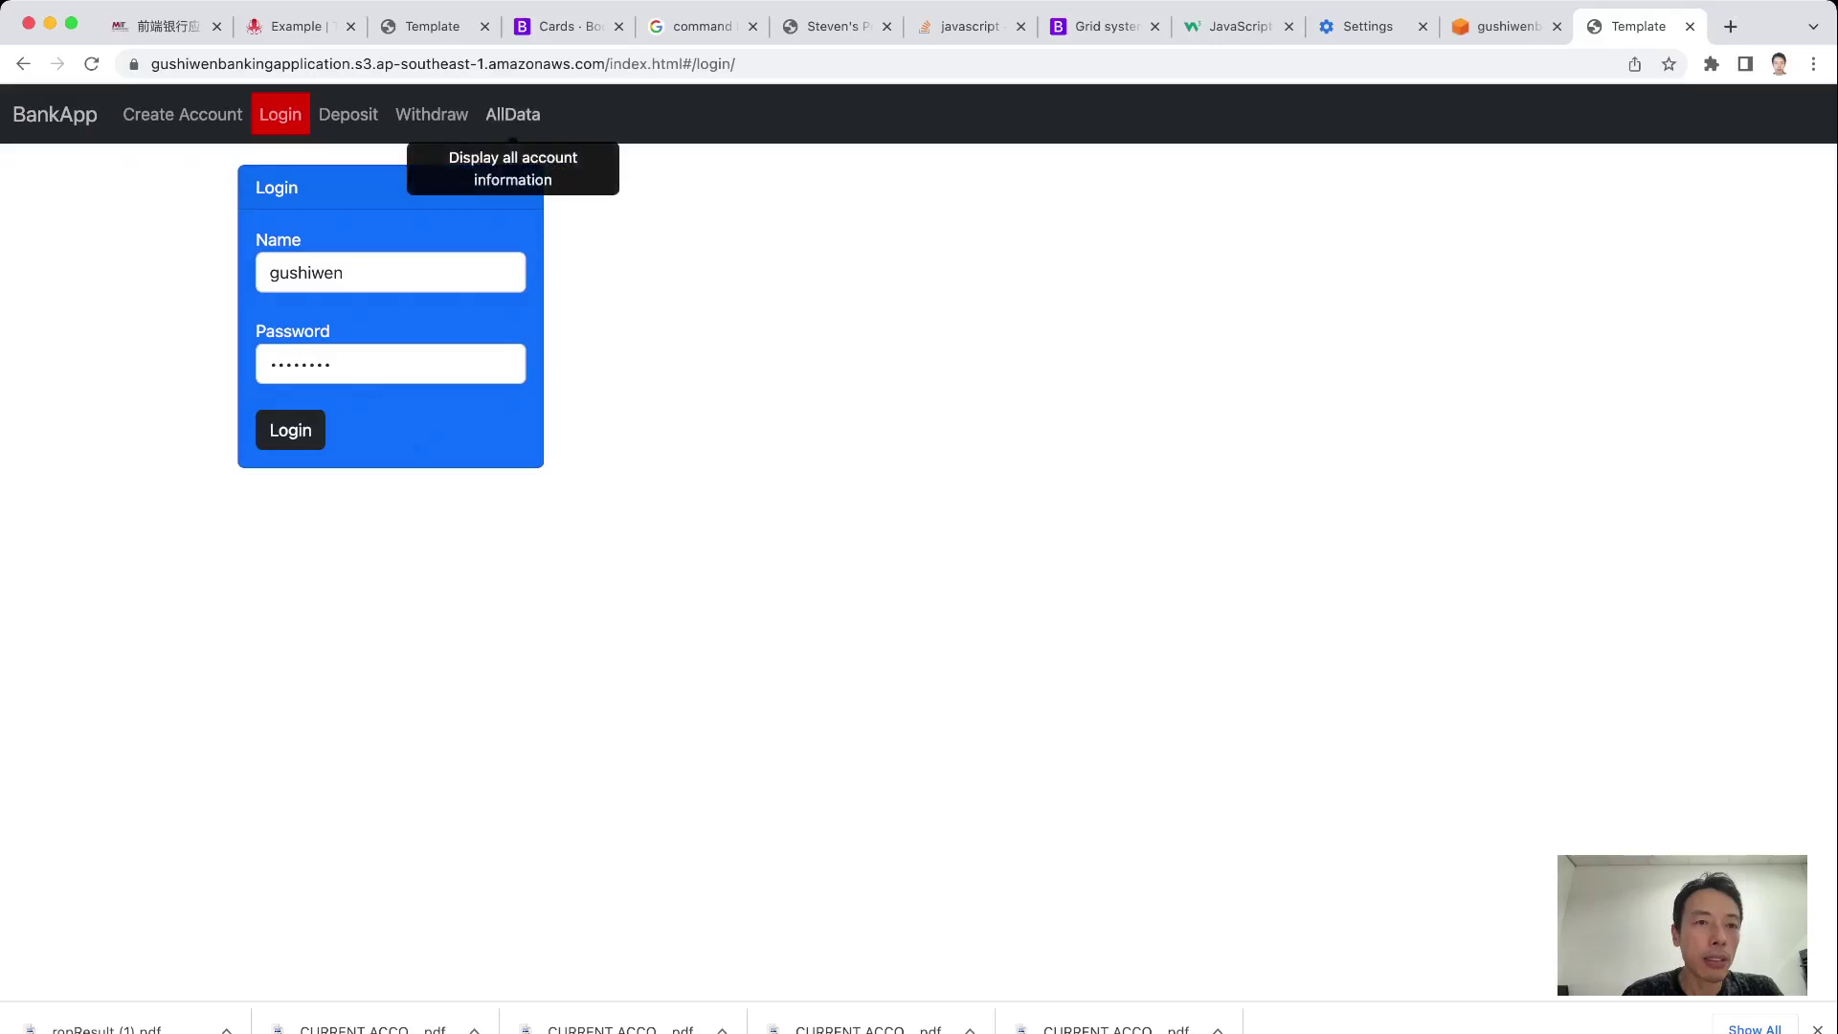
click(512, 113)
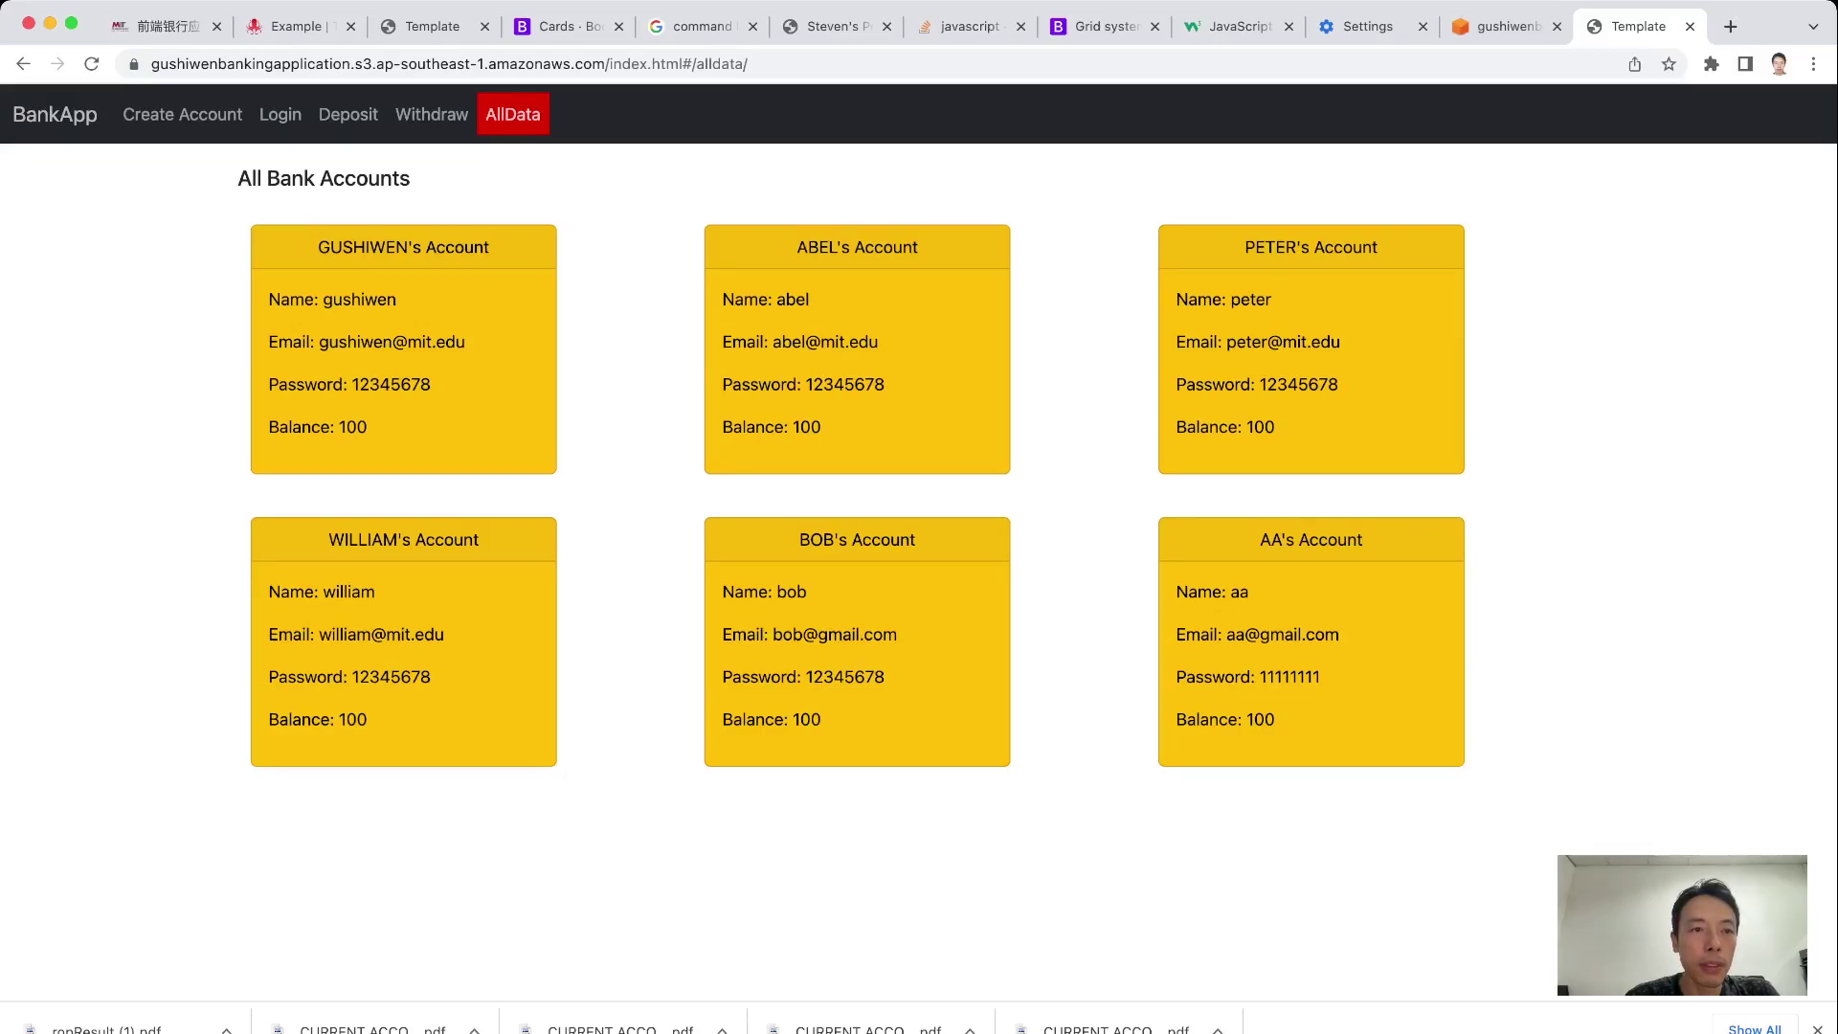
double_click(359, 299)
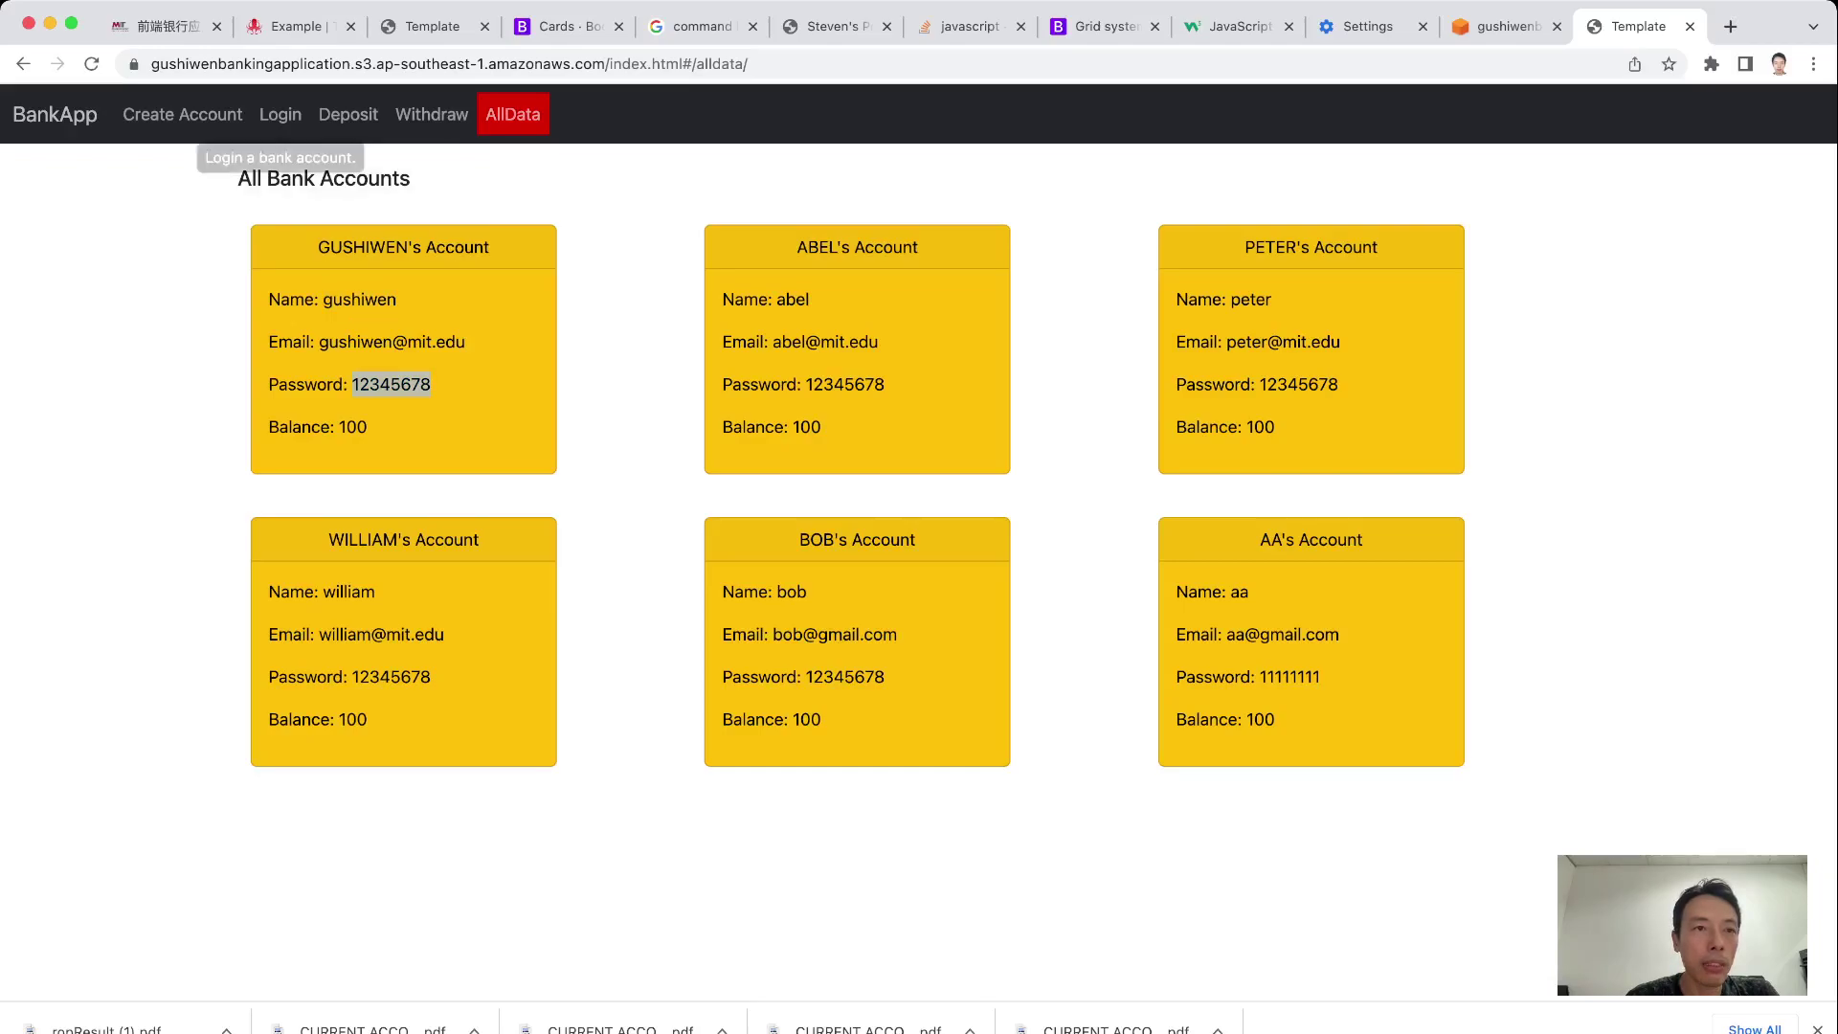
click(281, 114)
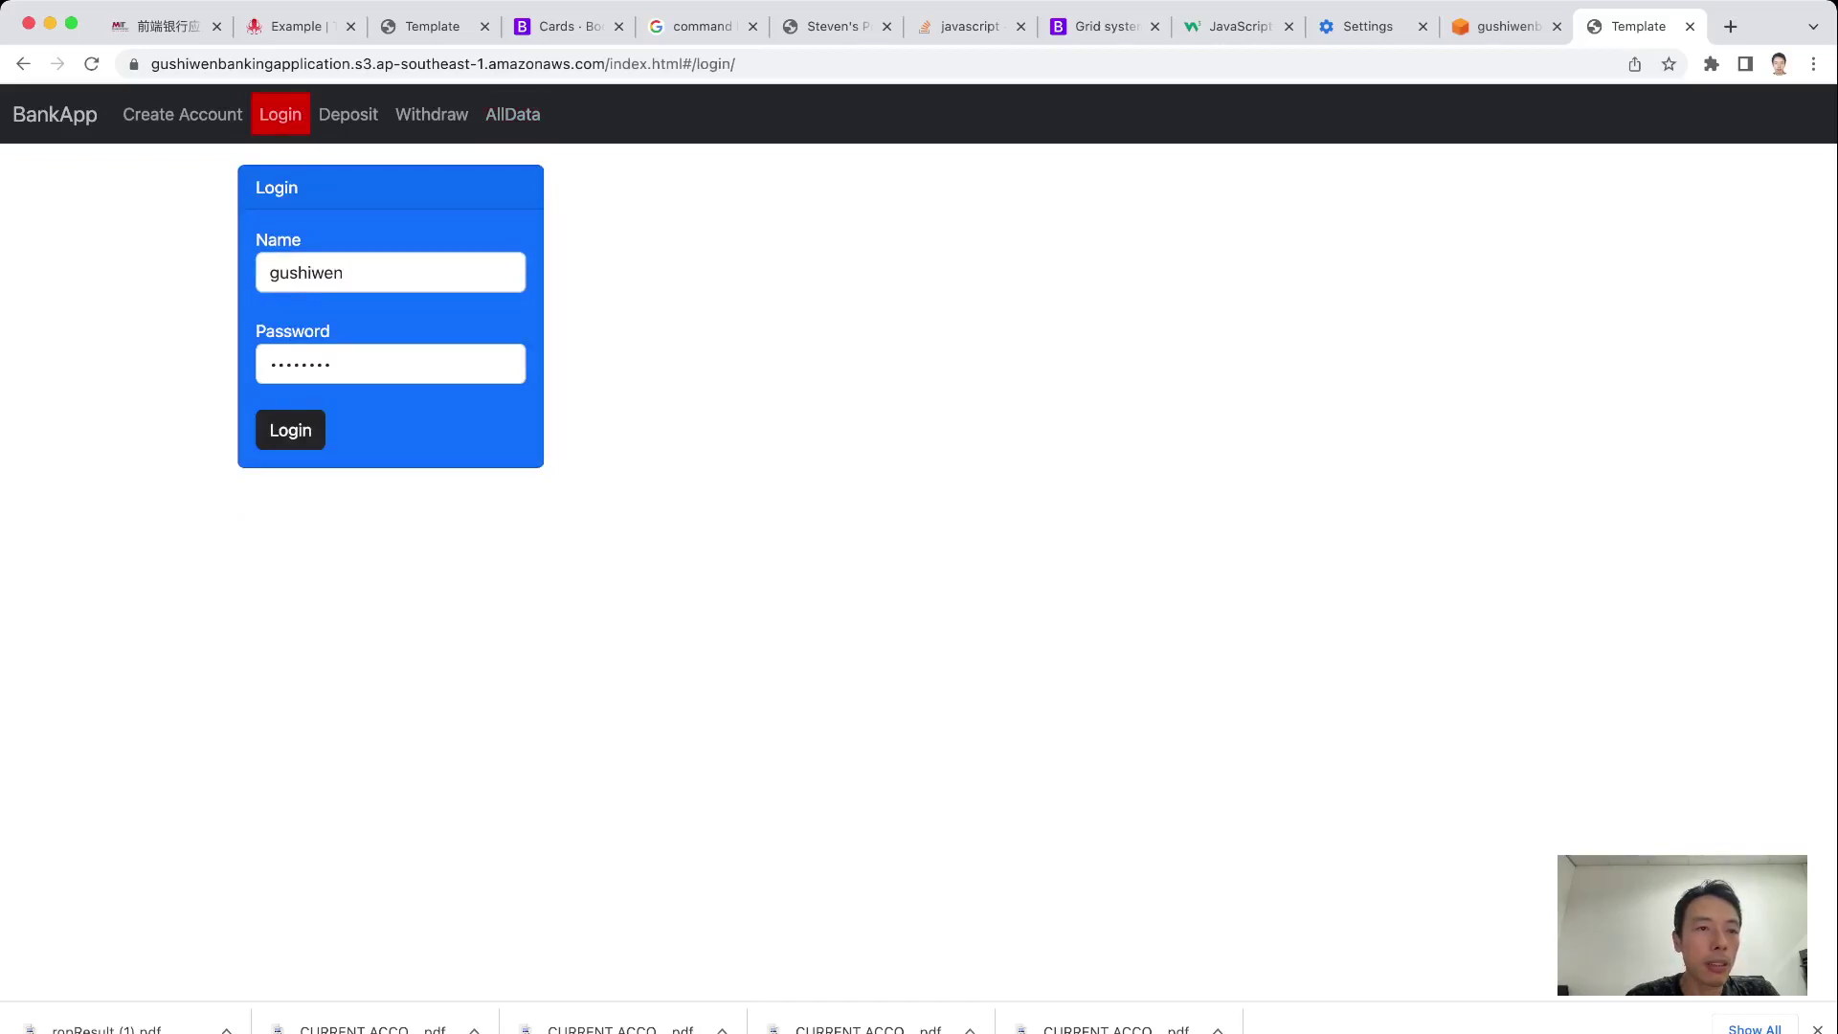
Log in with the prefilled credentials and open the Deposit page showing balance 100
click(332, 364)
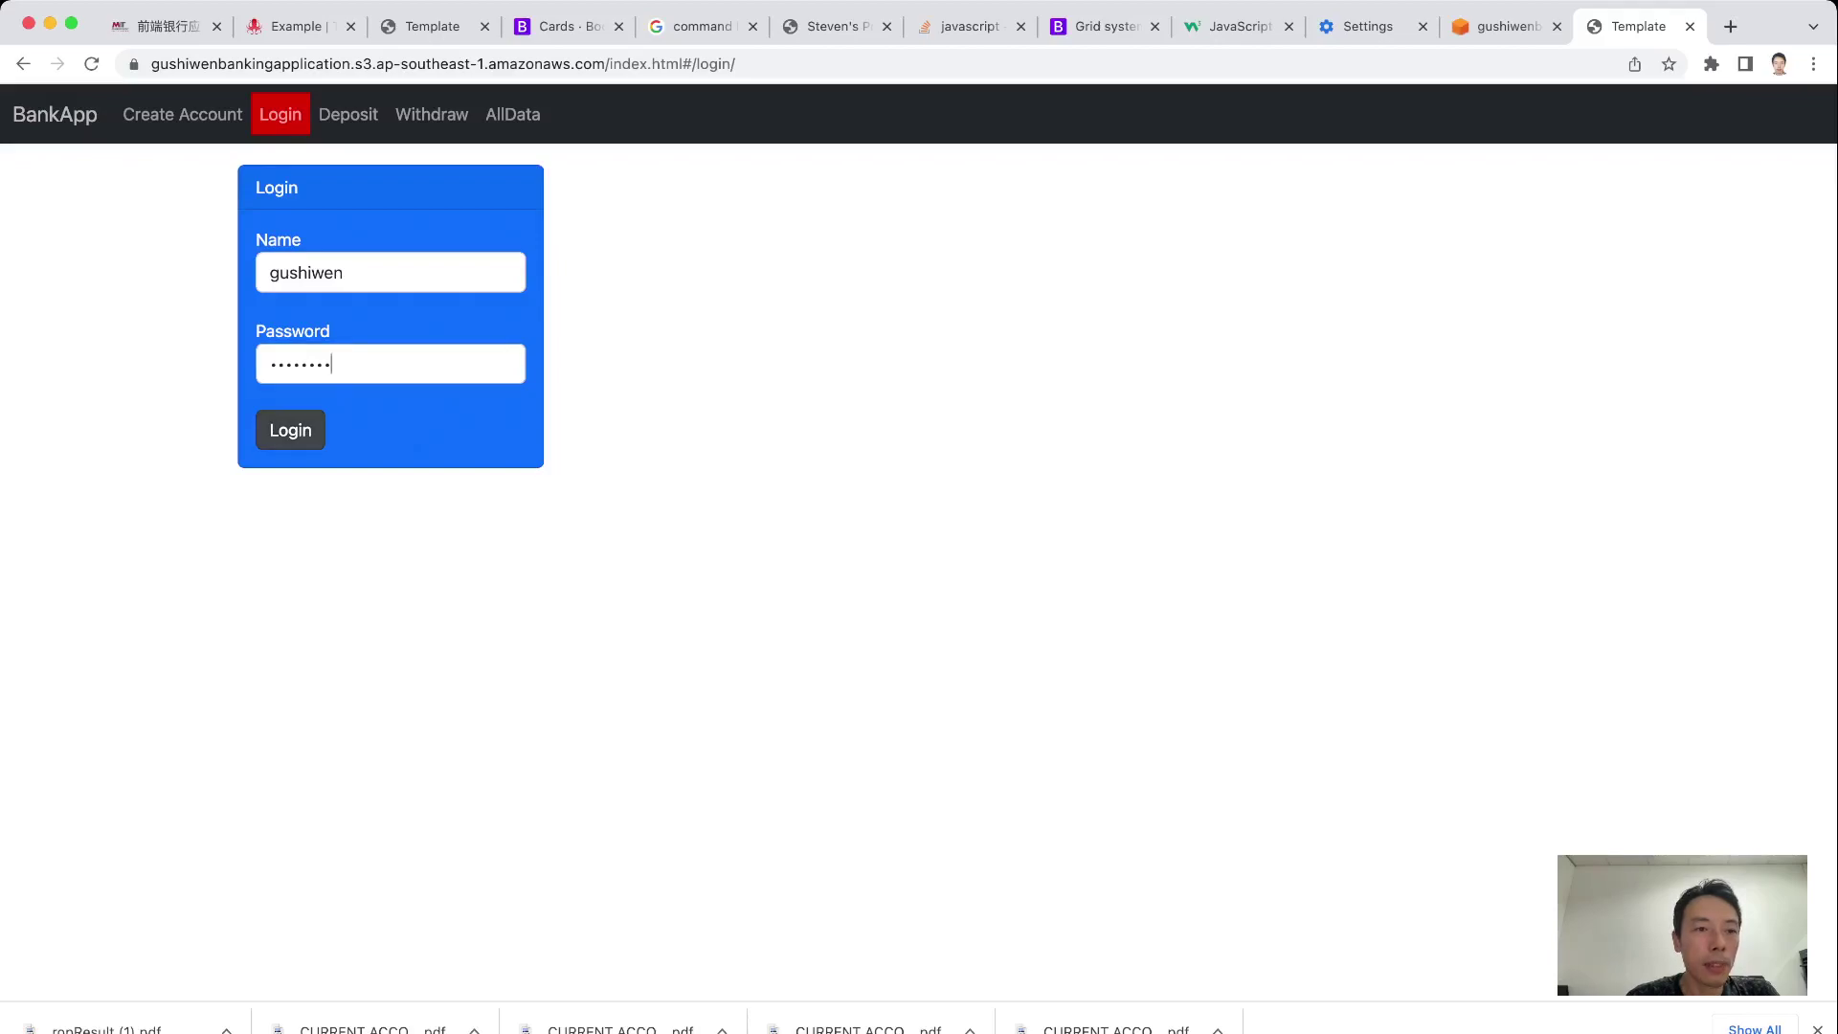
click(291, 429)
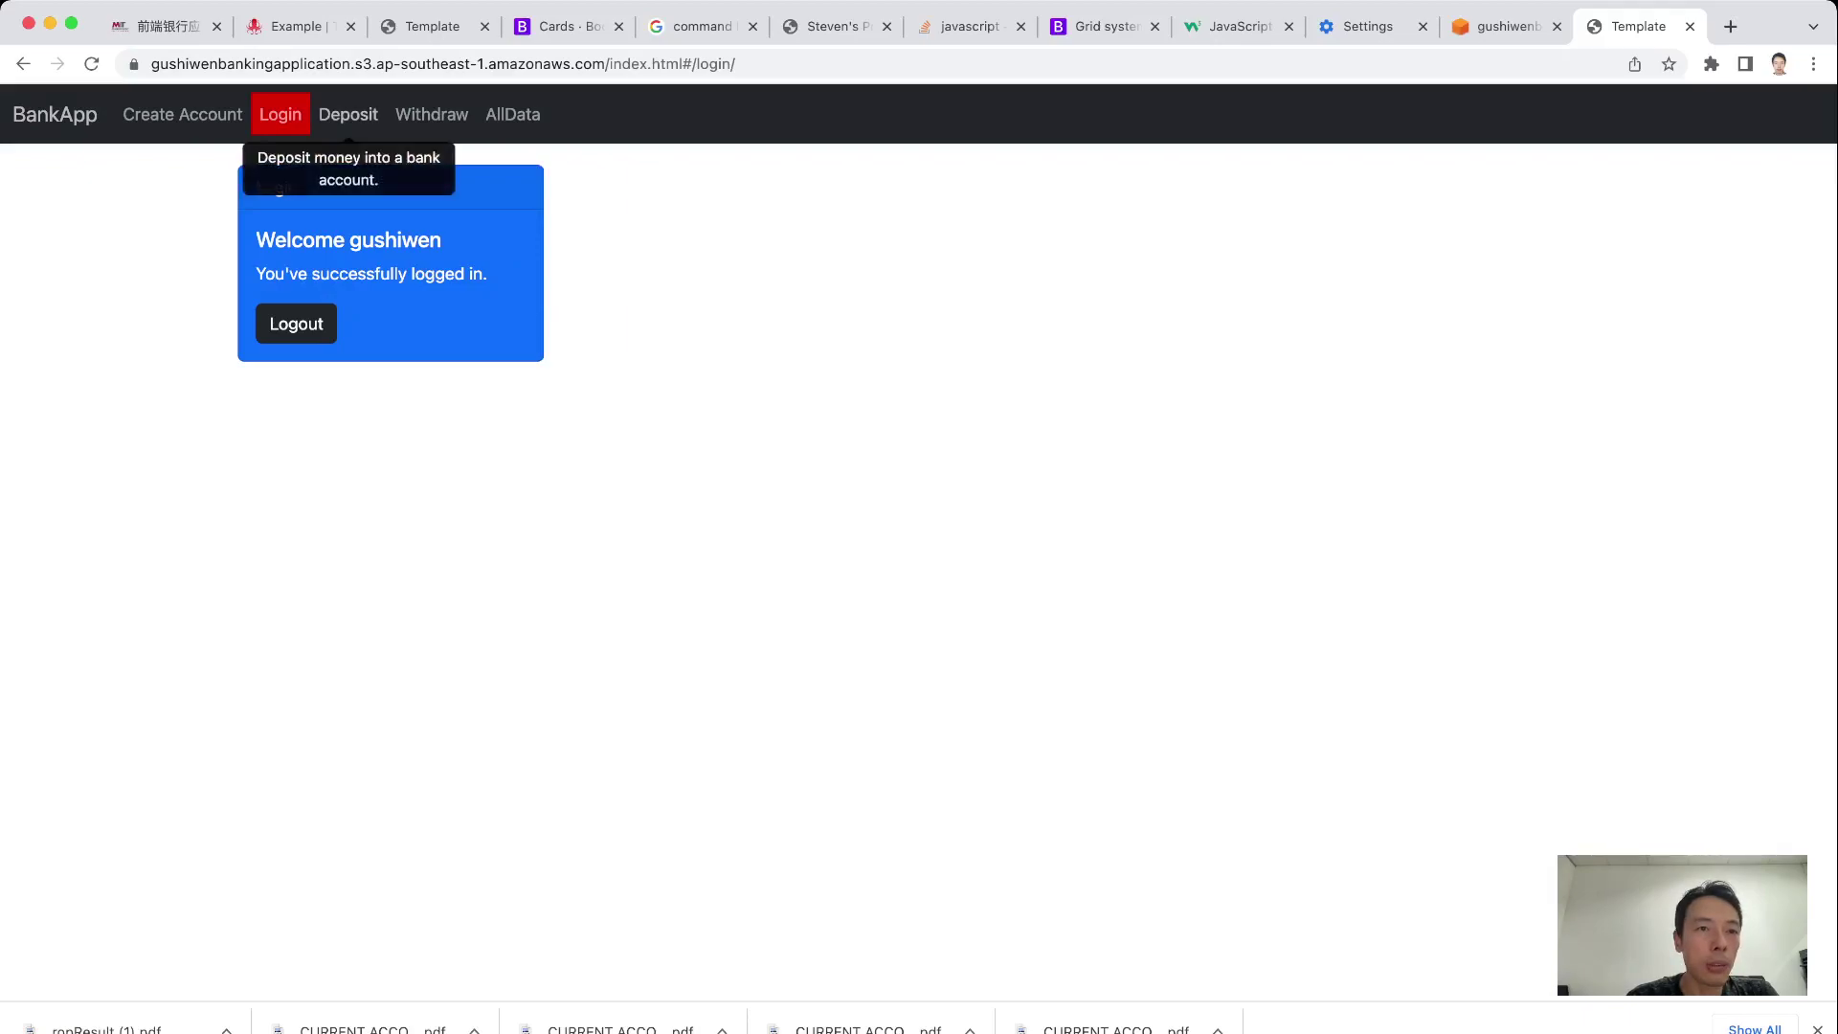
click(348, 115)
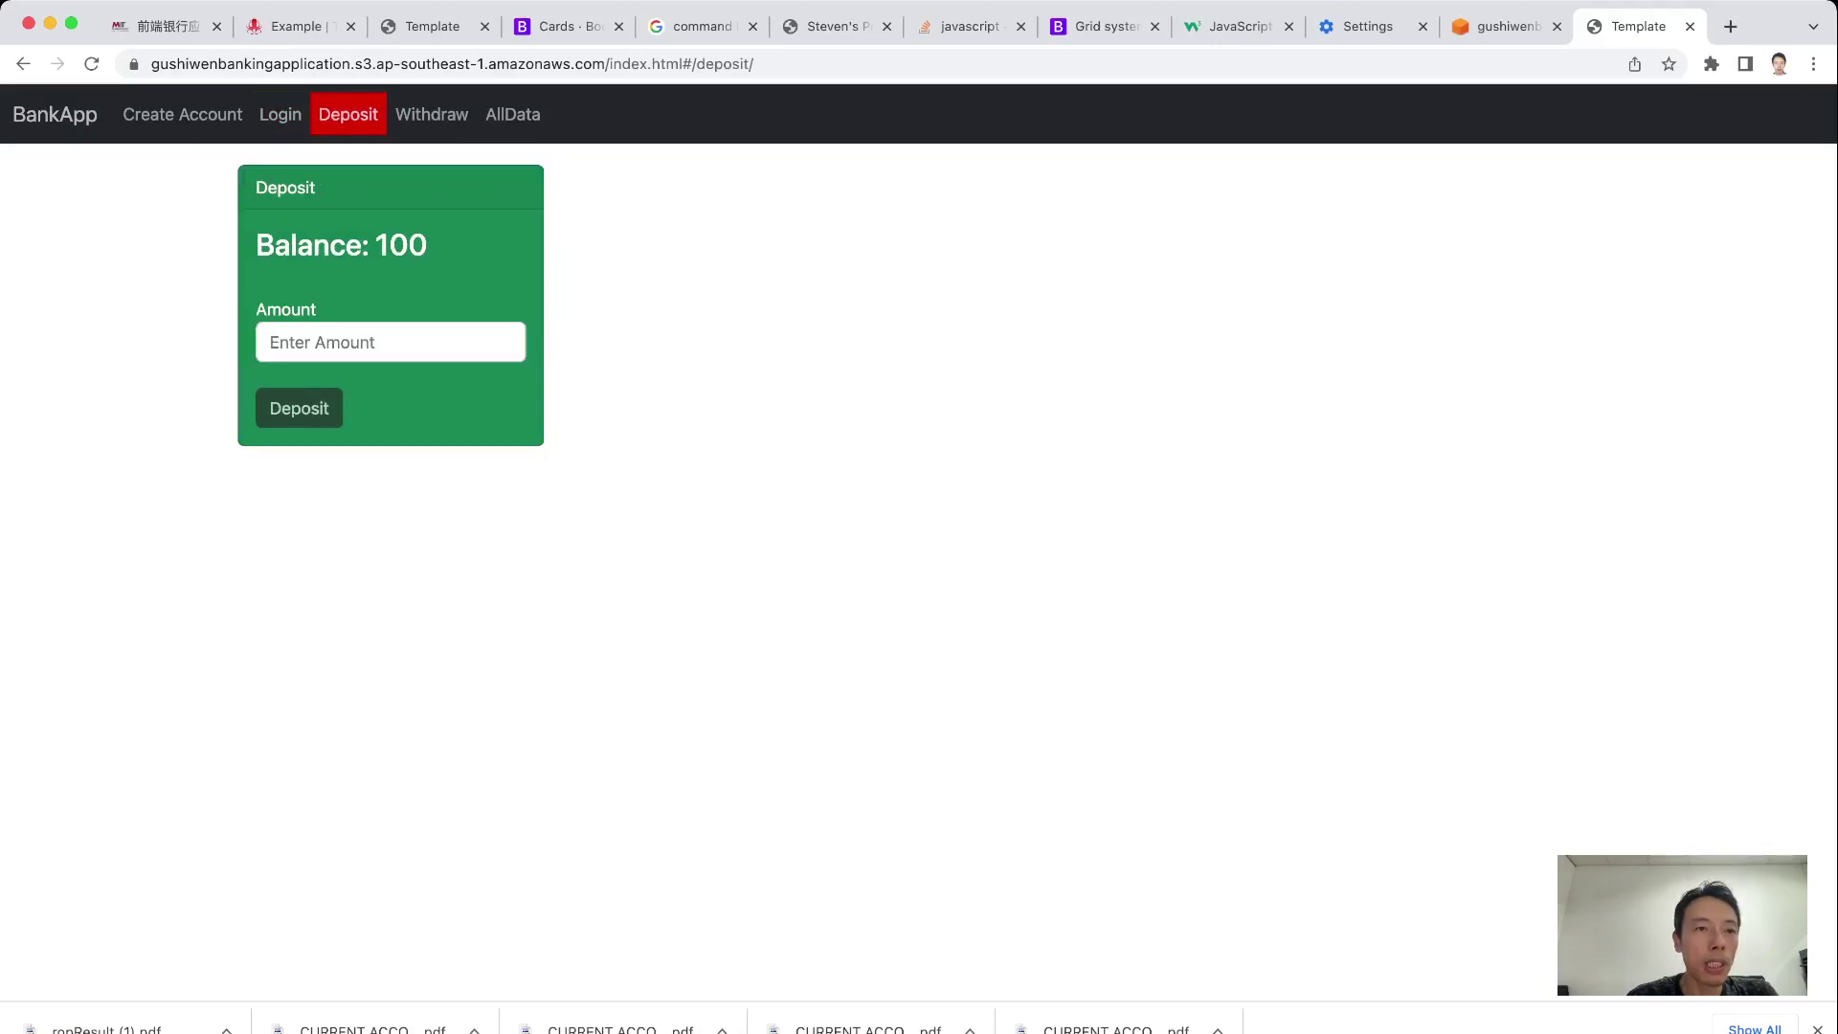
Deposit 8 and verify the first account's balance reads 108 in the all-accounts list
drag(428, 245, 256, 245)
click(256, 245)
click(513, 115)
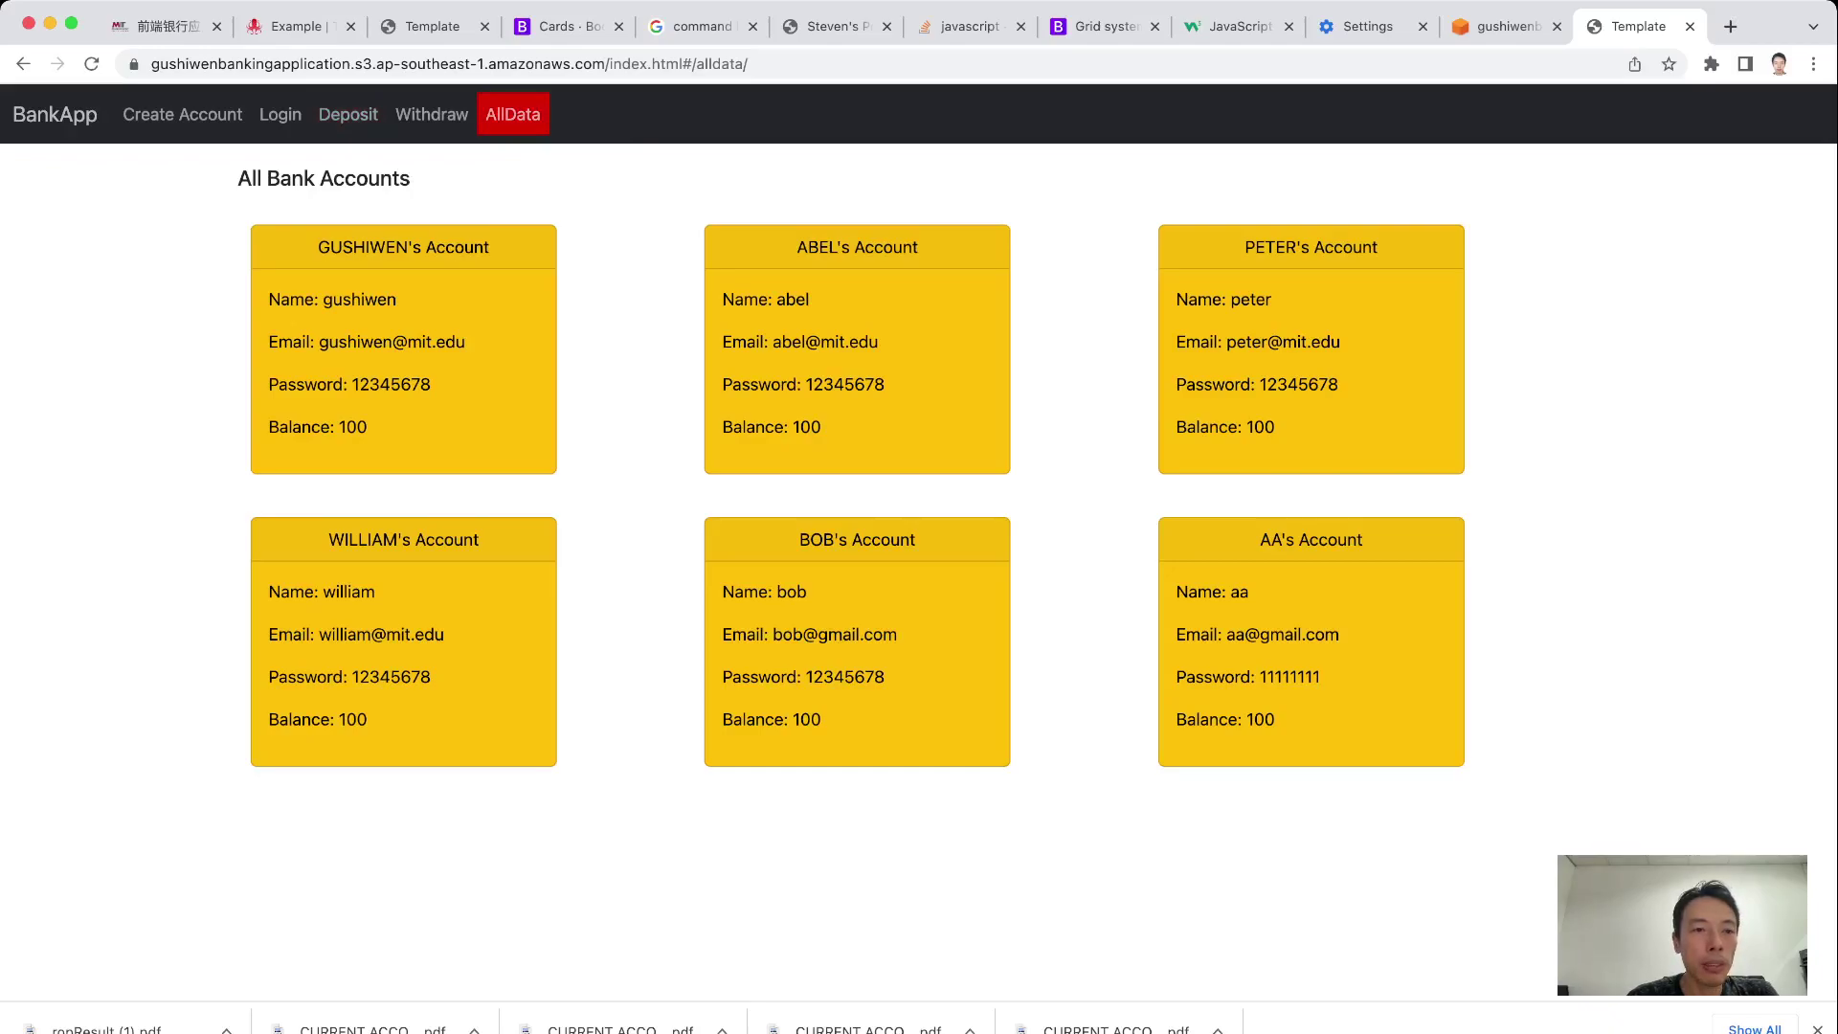
click(349, 117)
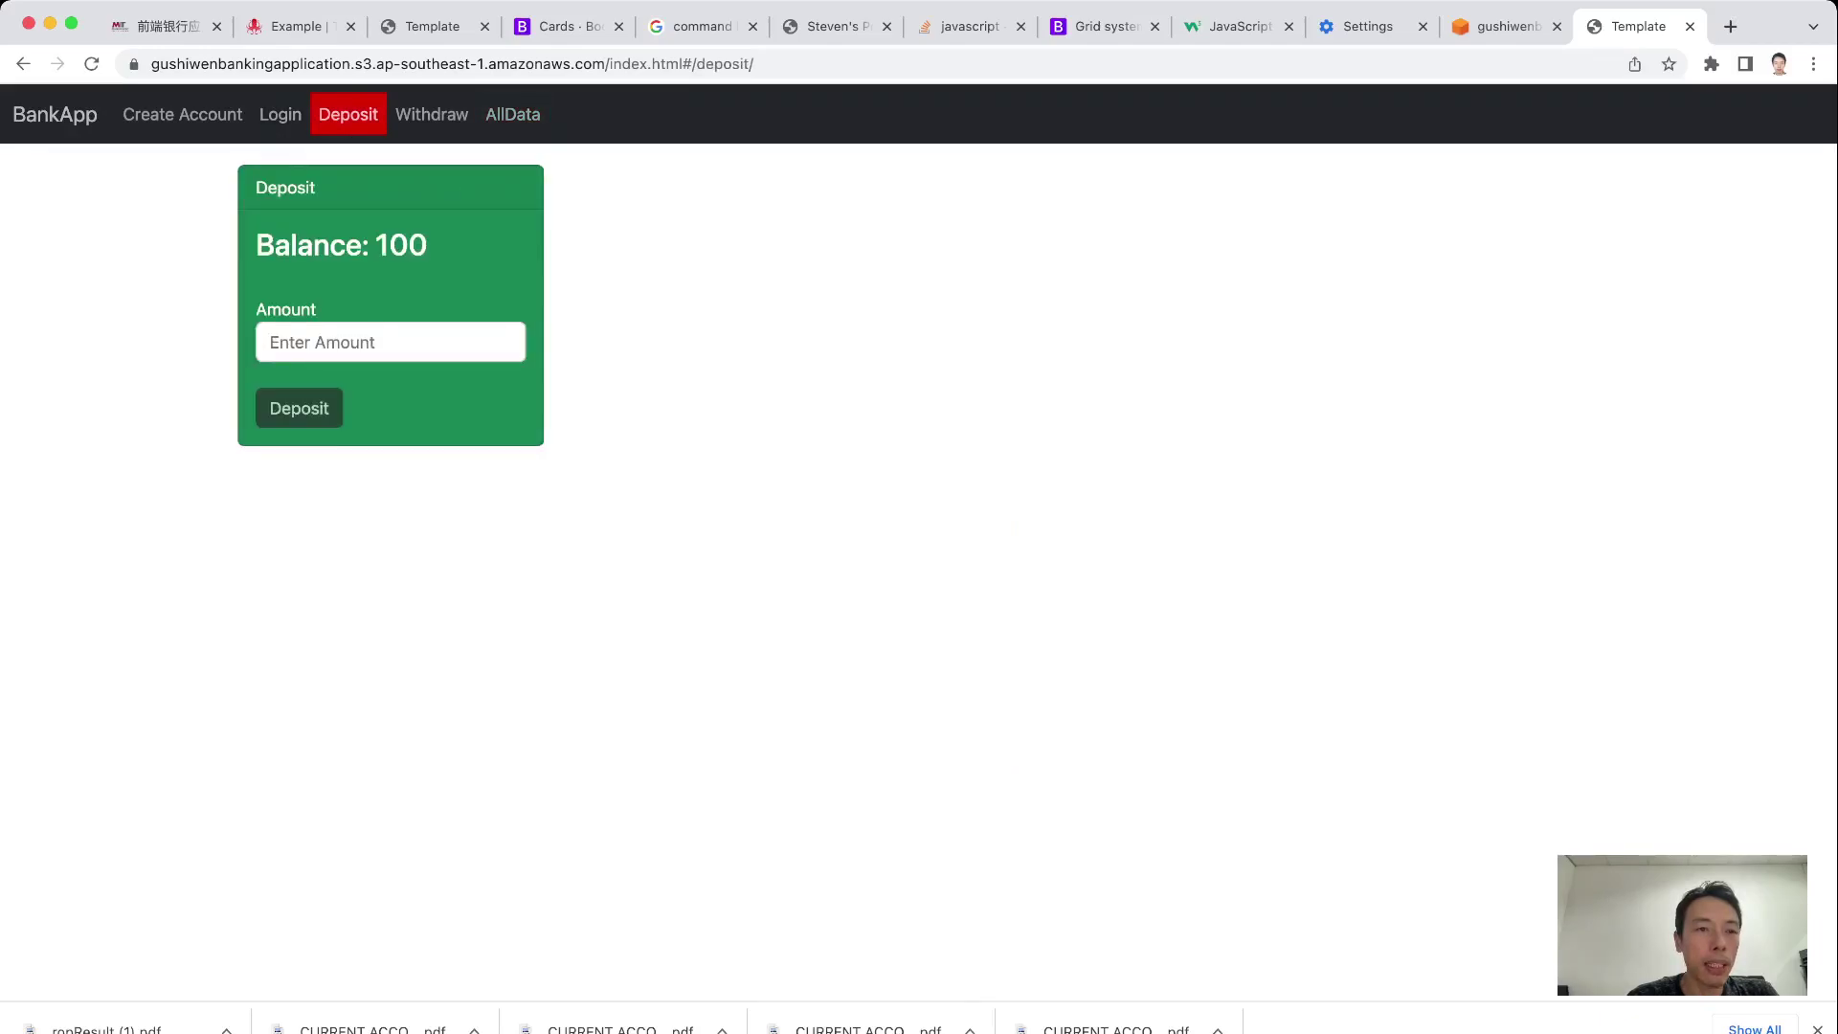
click(391, 342)
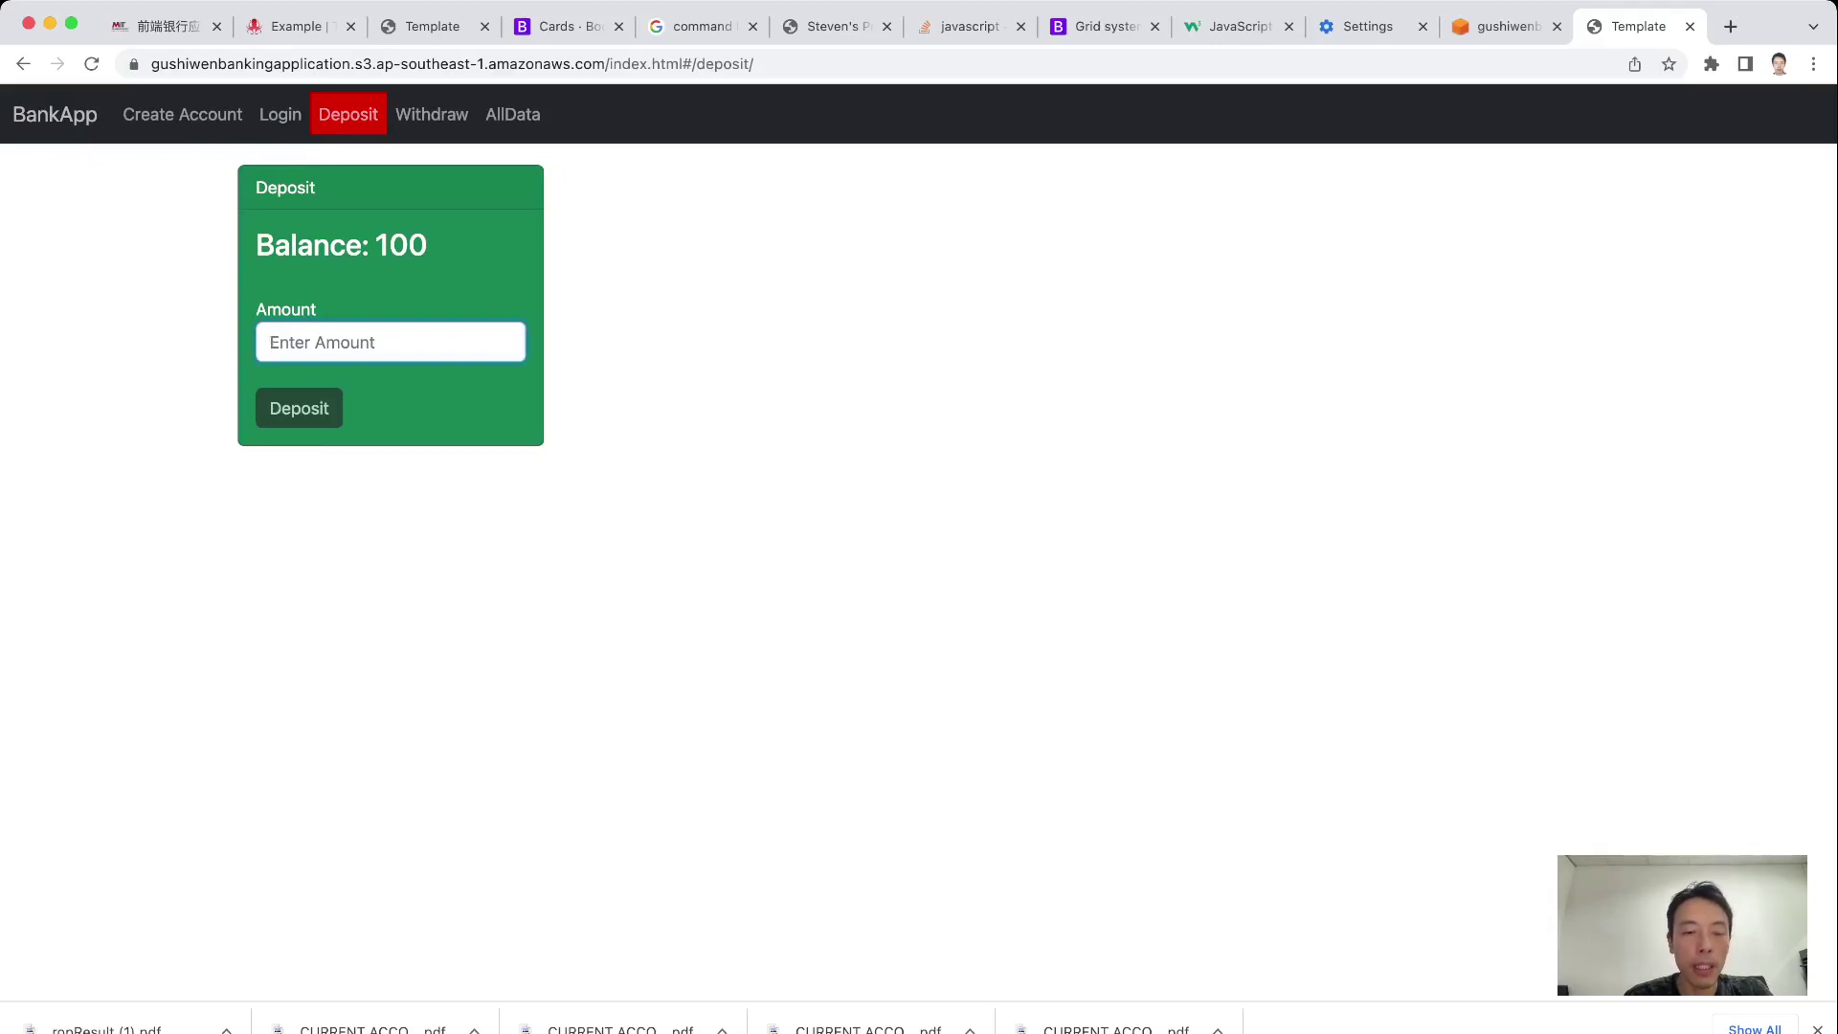
text(8)
key(Return)
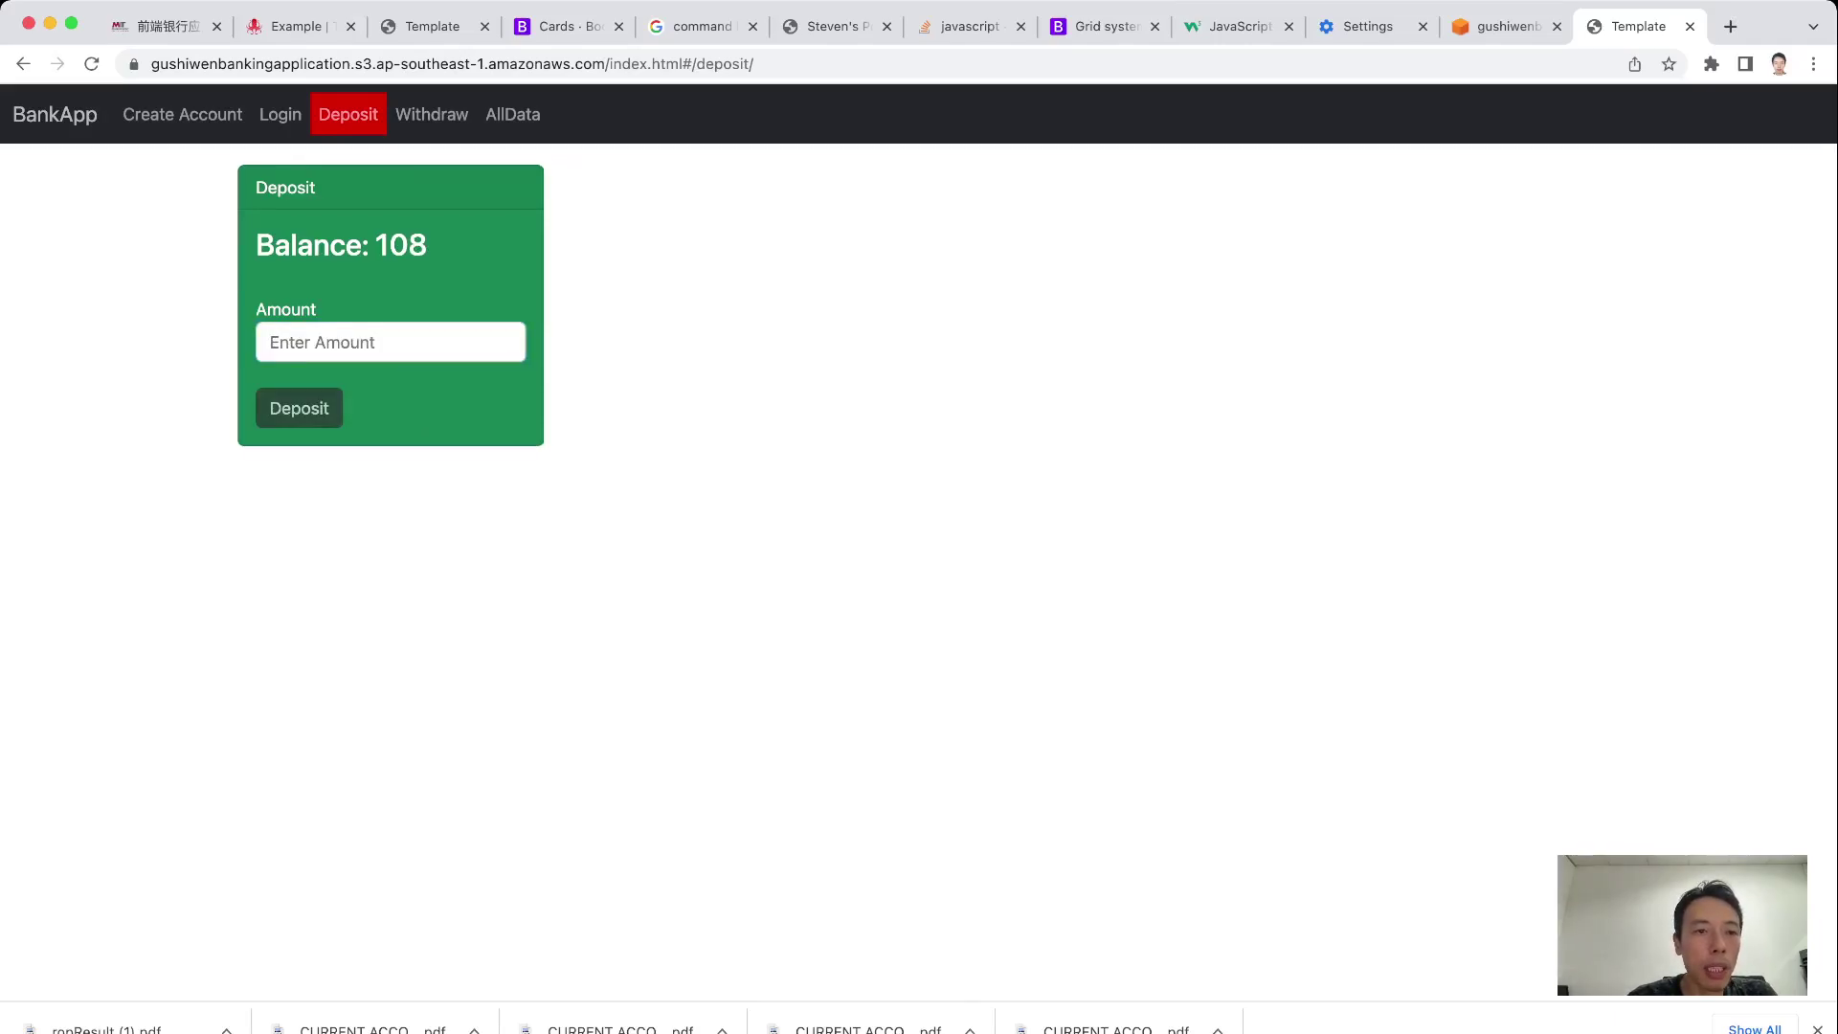
click(514, 116)
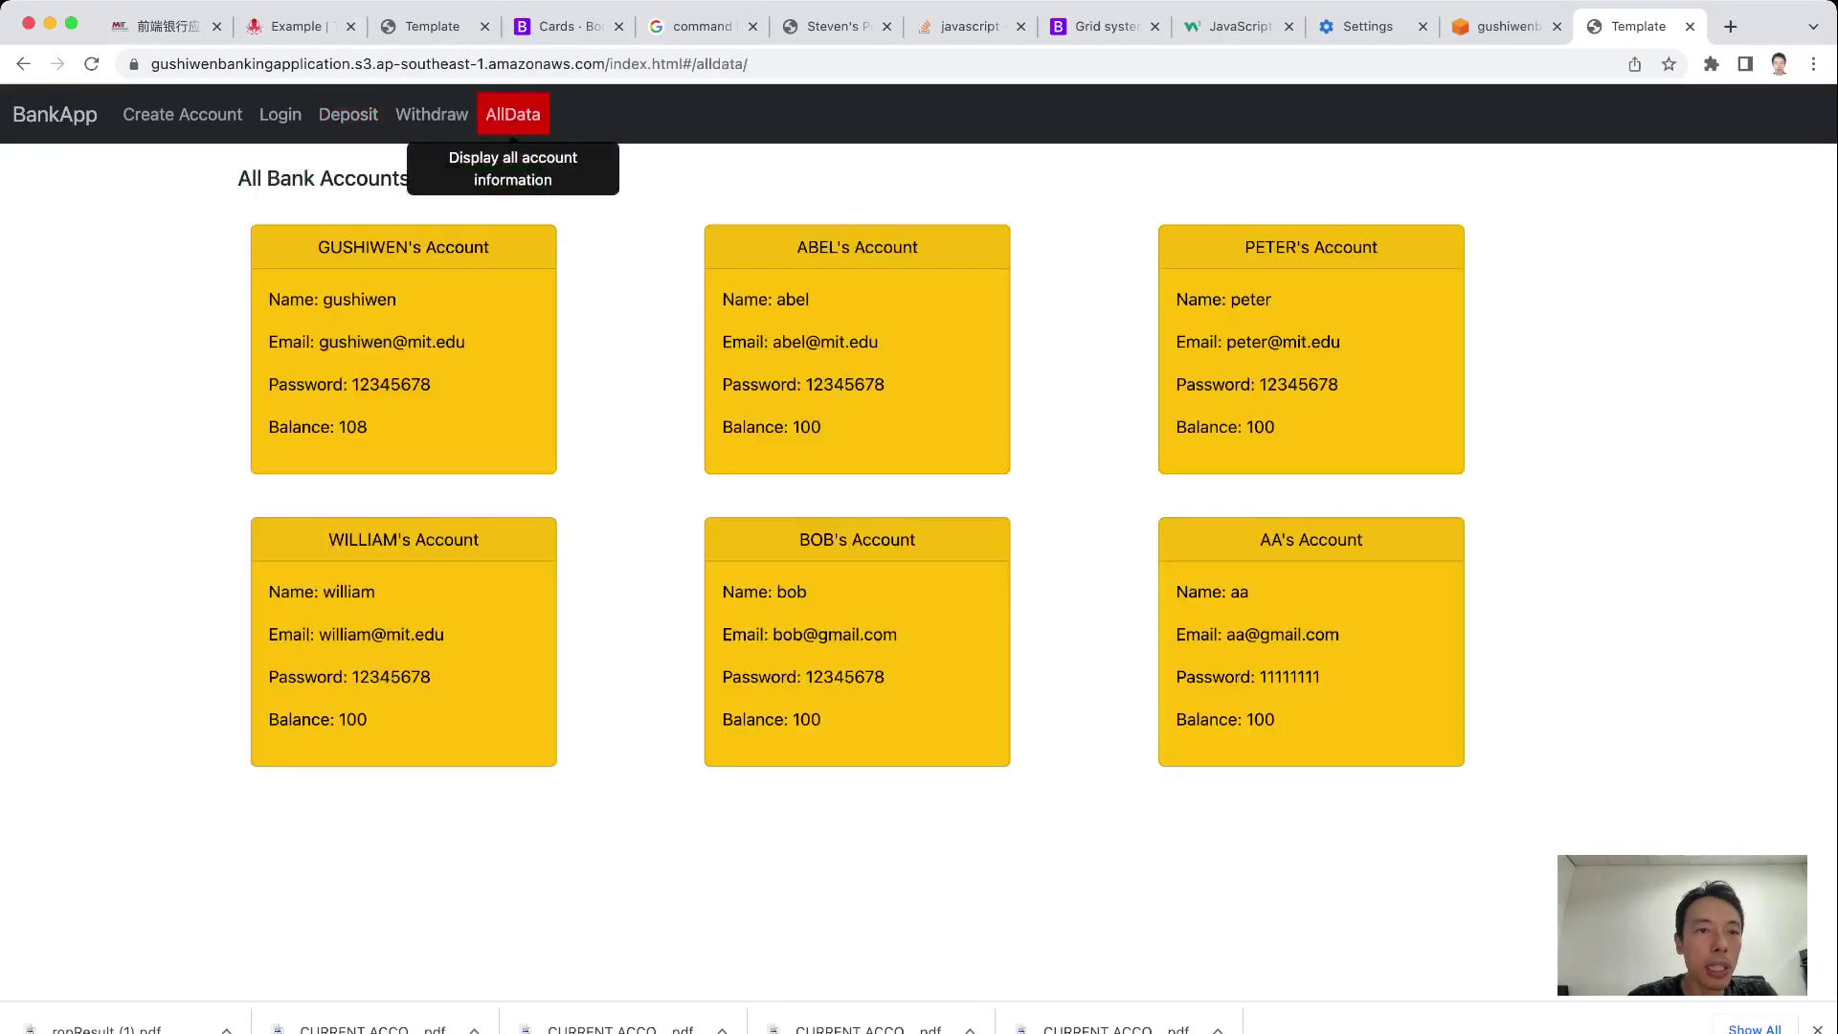
drag(347, 427, 368, 427)
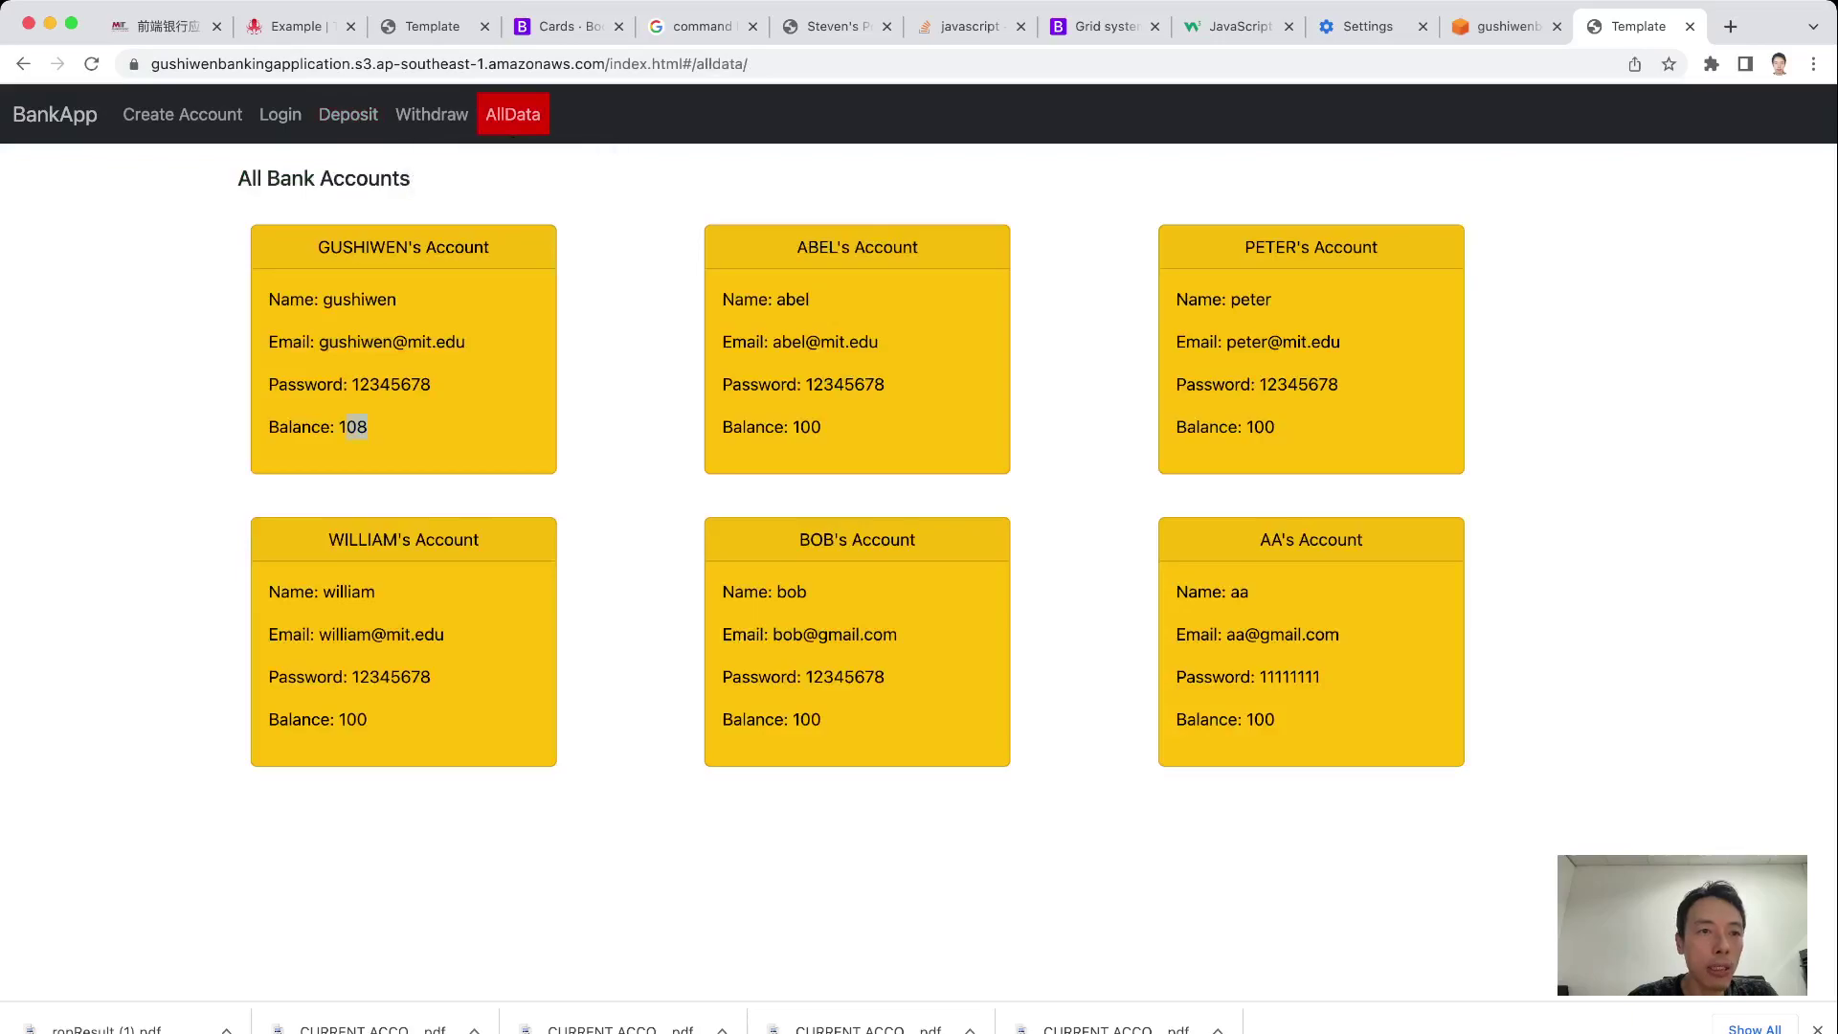
click(349, 114)
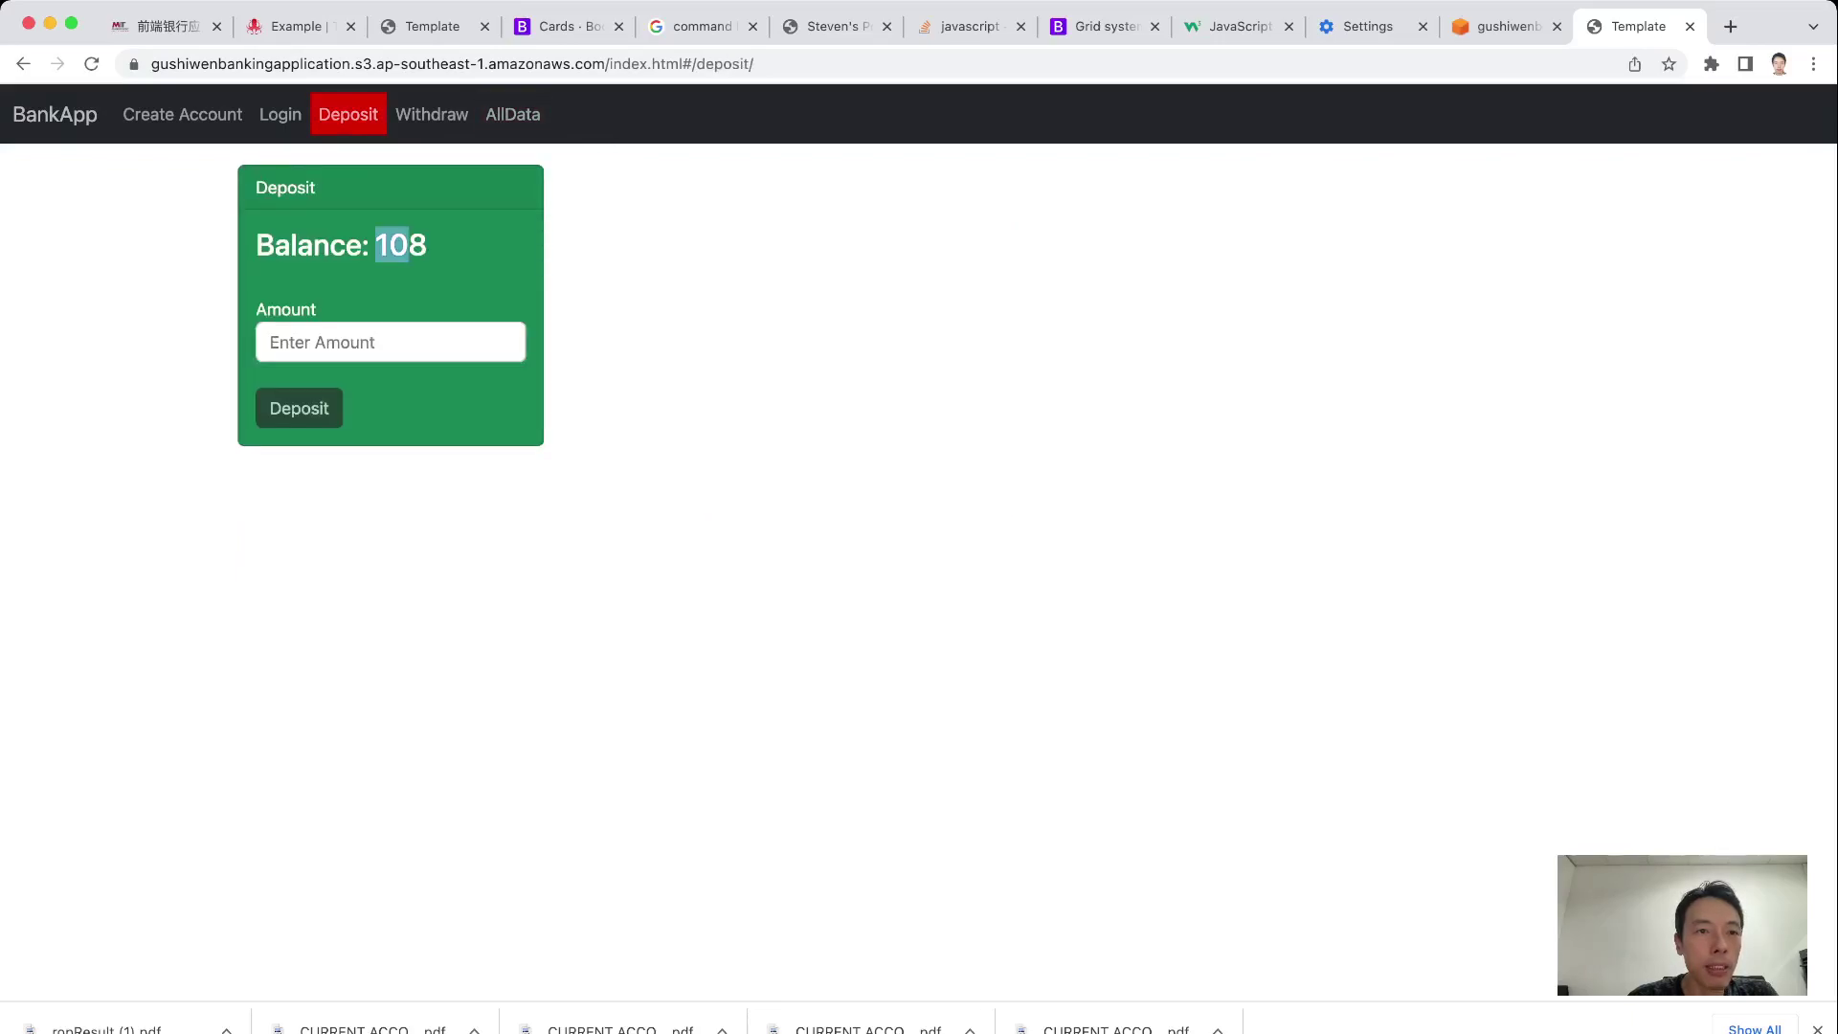
Submit 'a' as a deposit amount to trigger the not-a-number error
drag(409, 245, 427, 245)
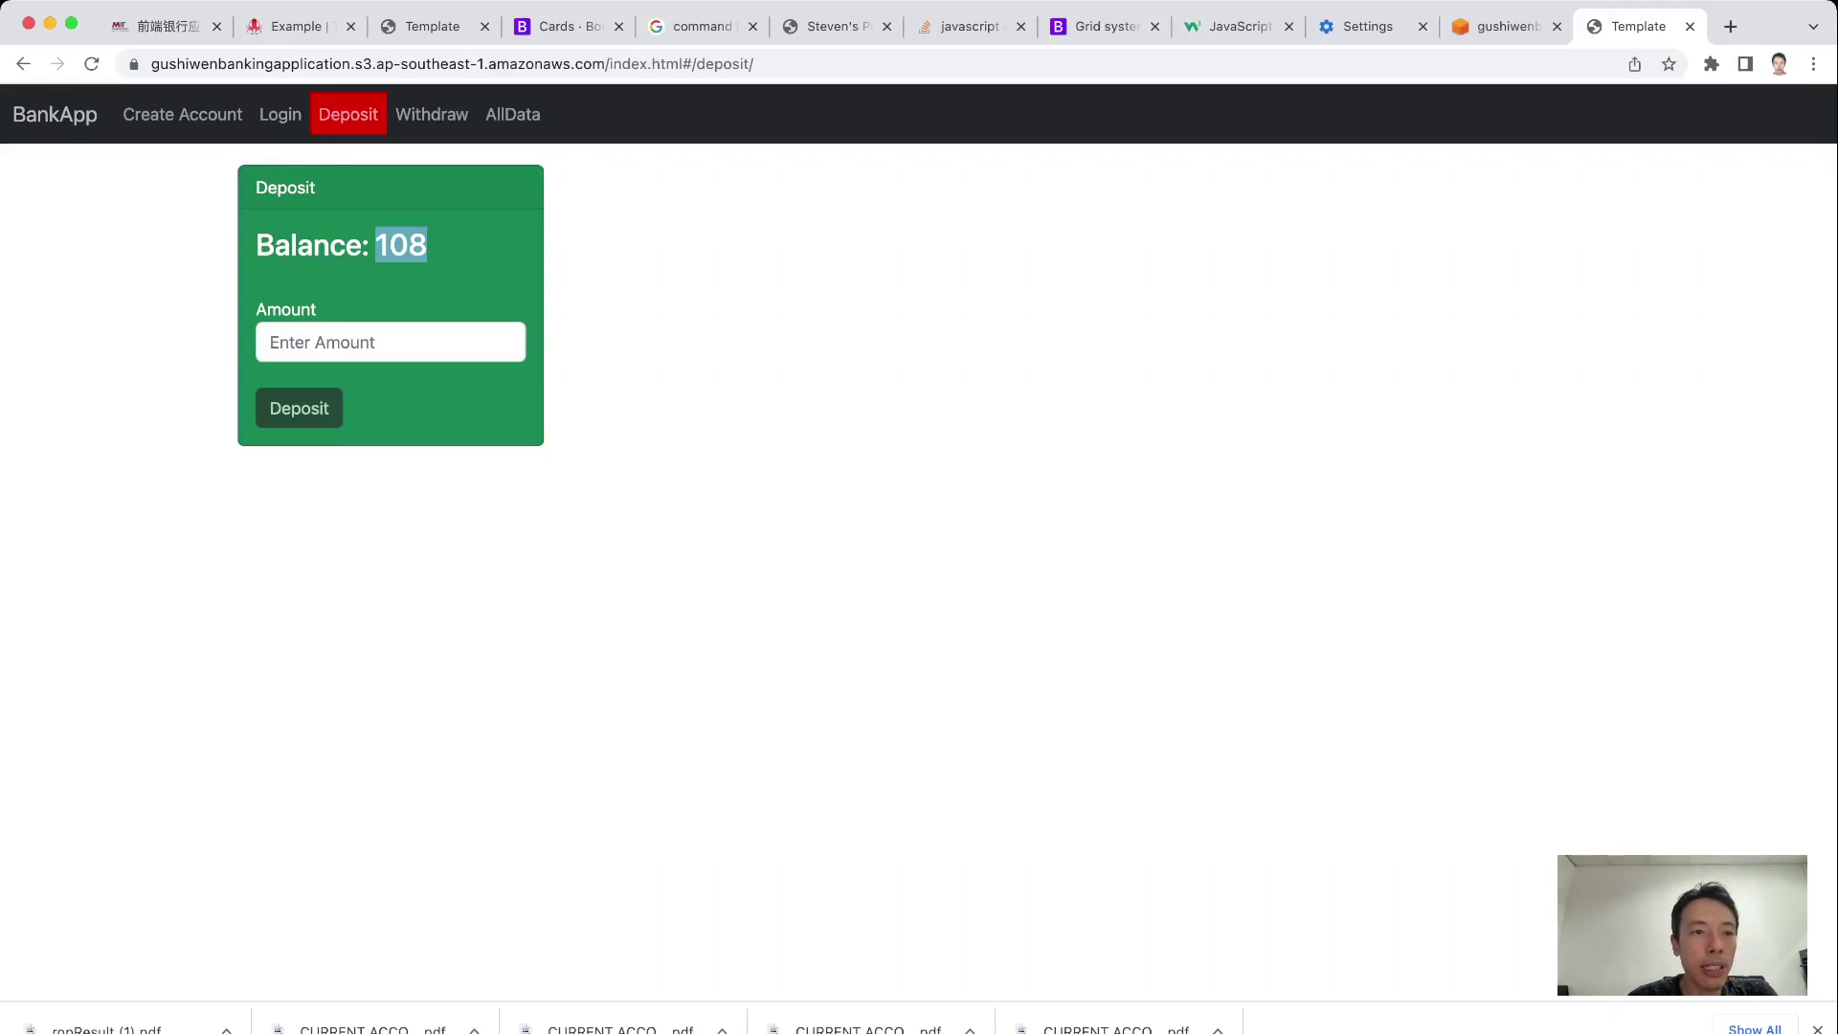
click(391, 342)
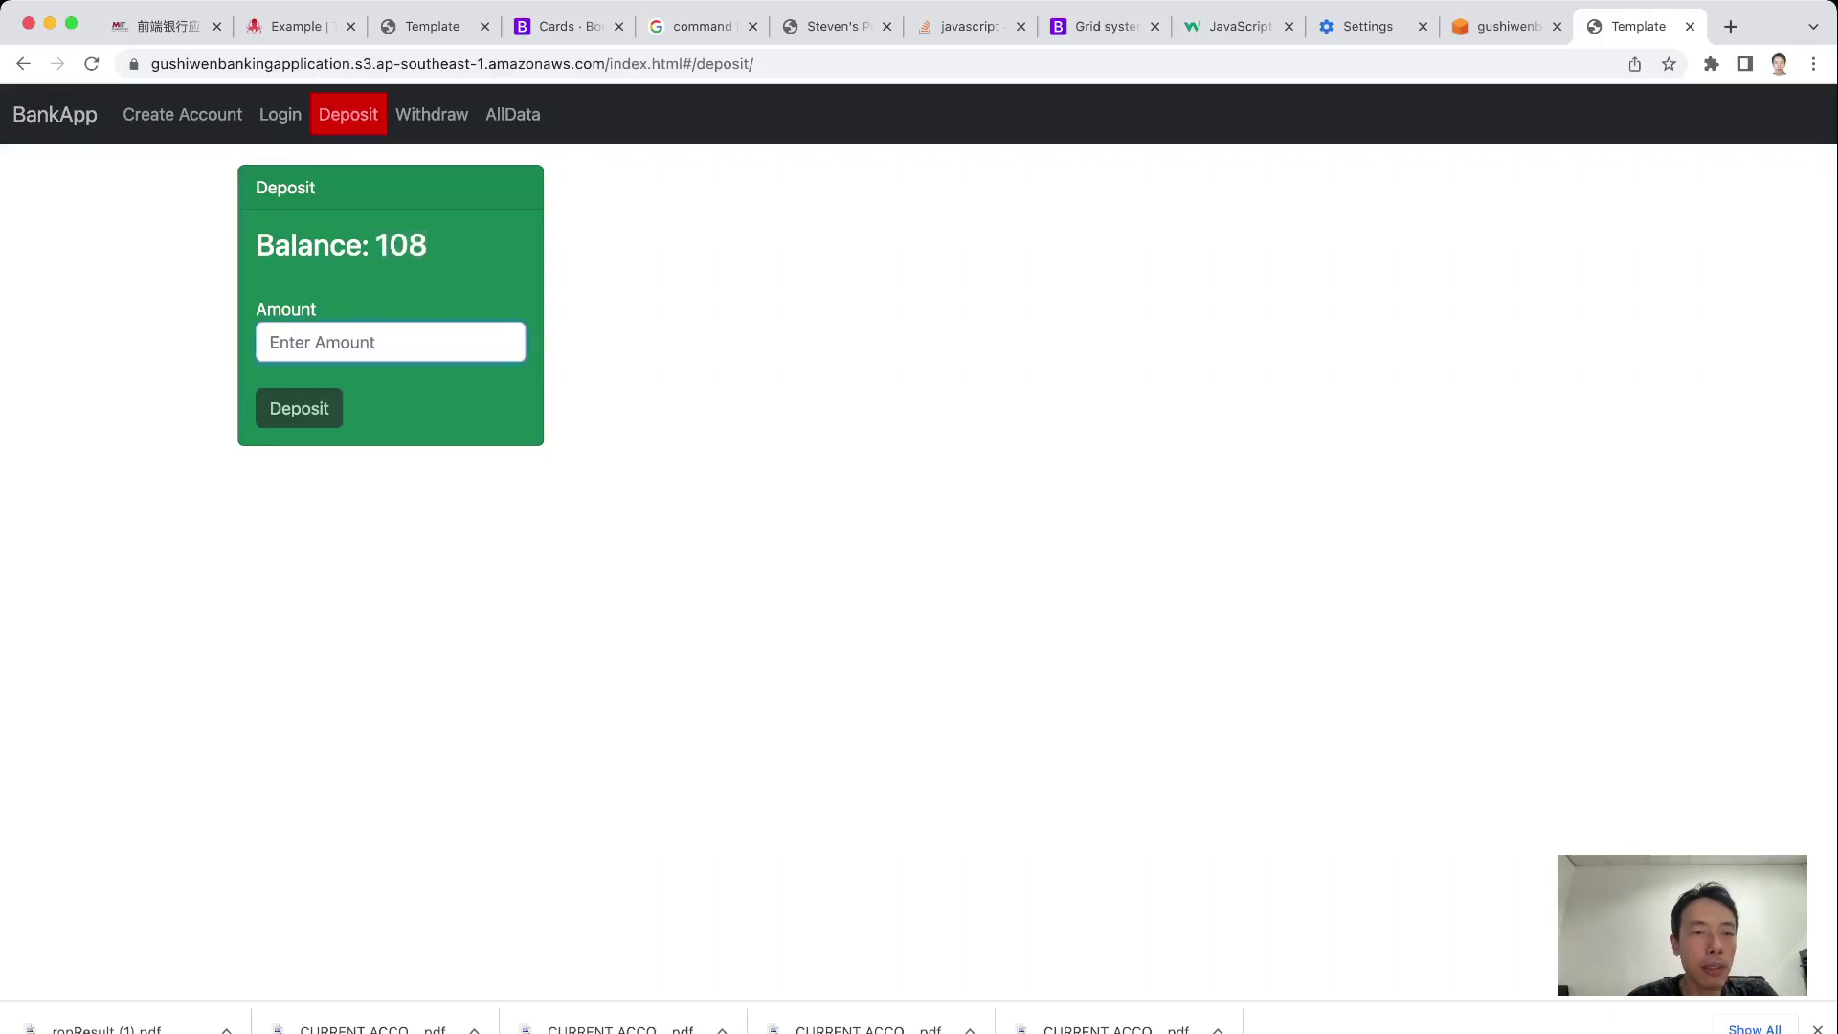
text(a)
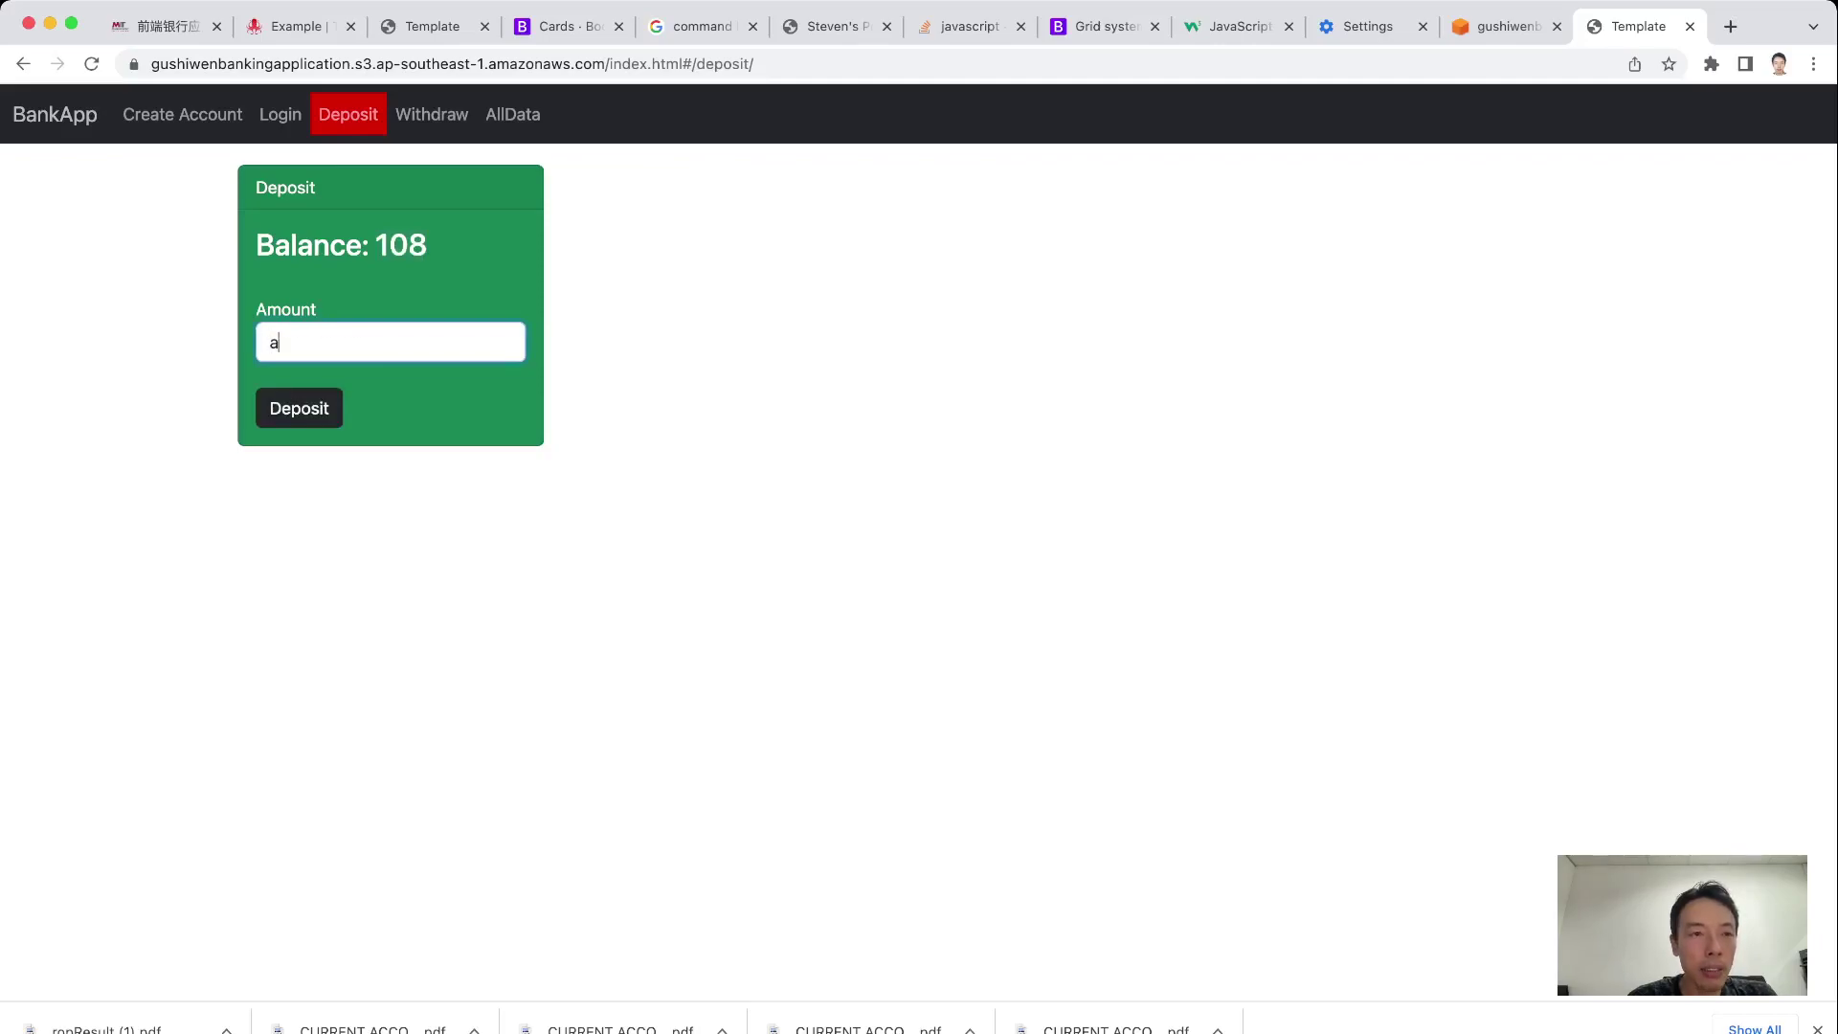
key(Tab)
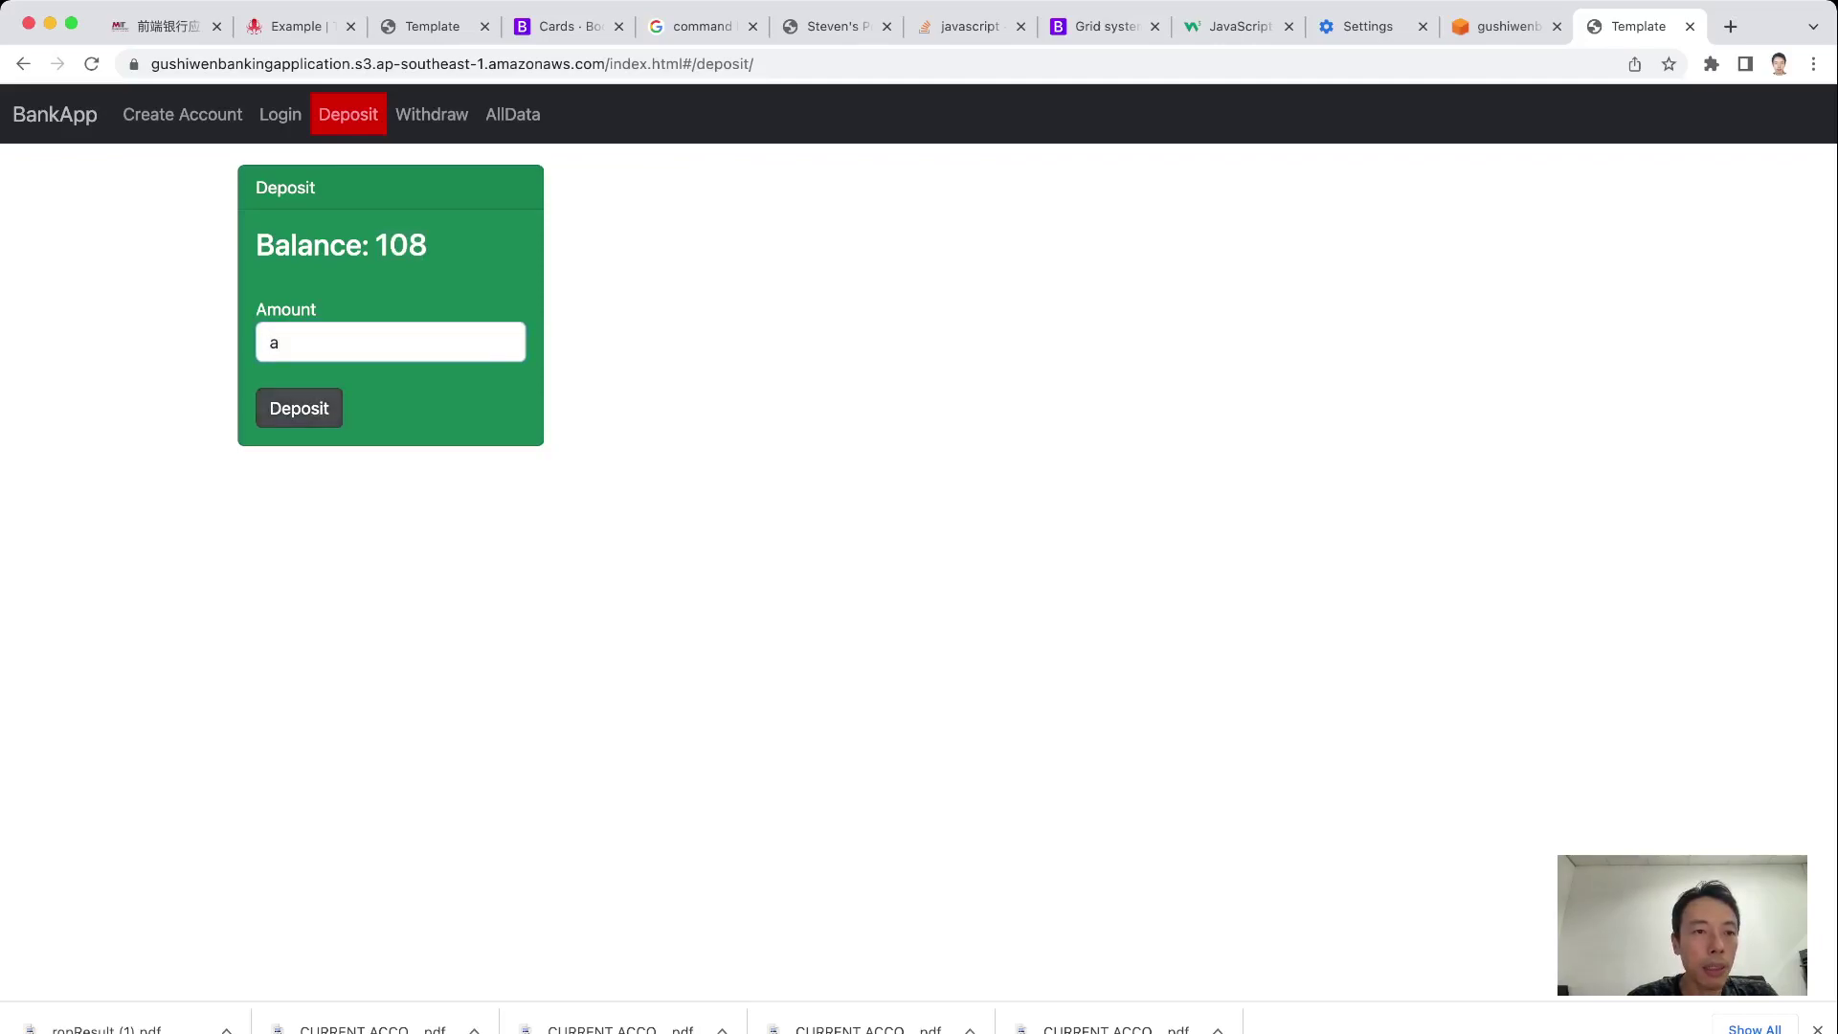
key(Return)
drag(347, 442, 494, 442)
click(494, 442)
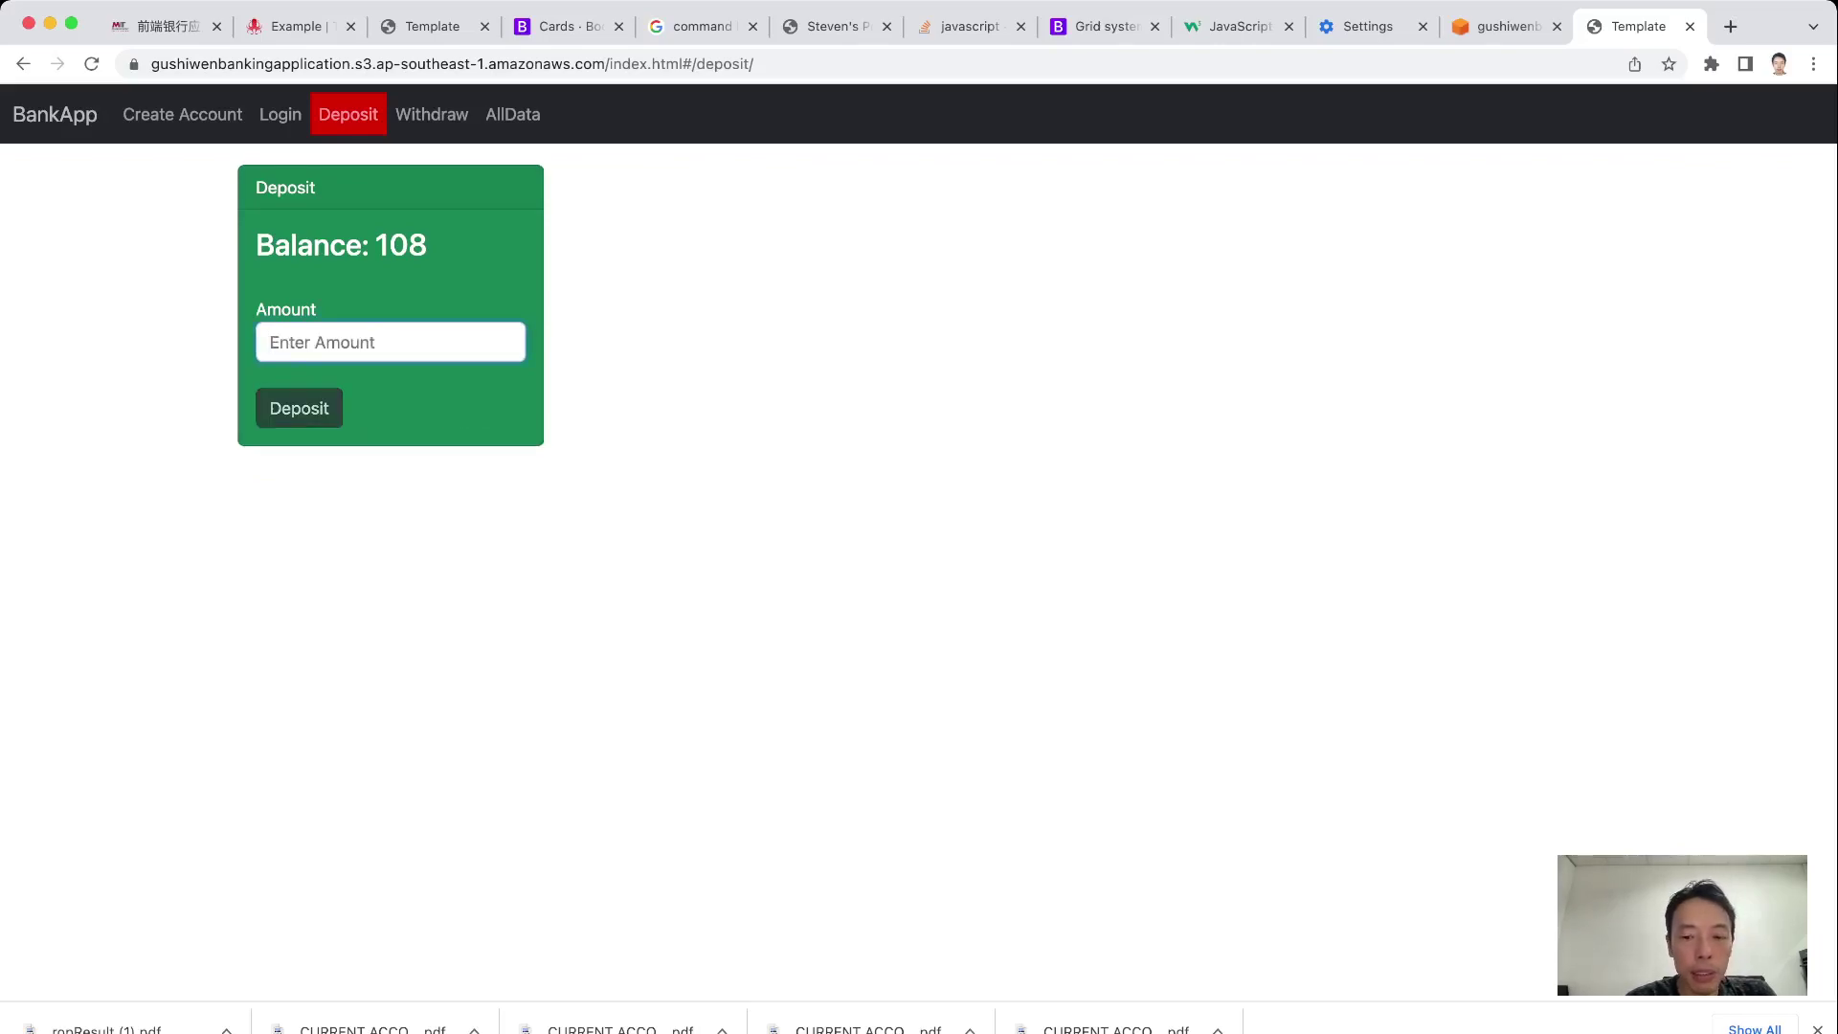
Try a -1 deposit to see it rejected, submit 5, and go to the Withdraw page
text(-1)
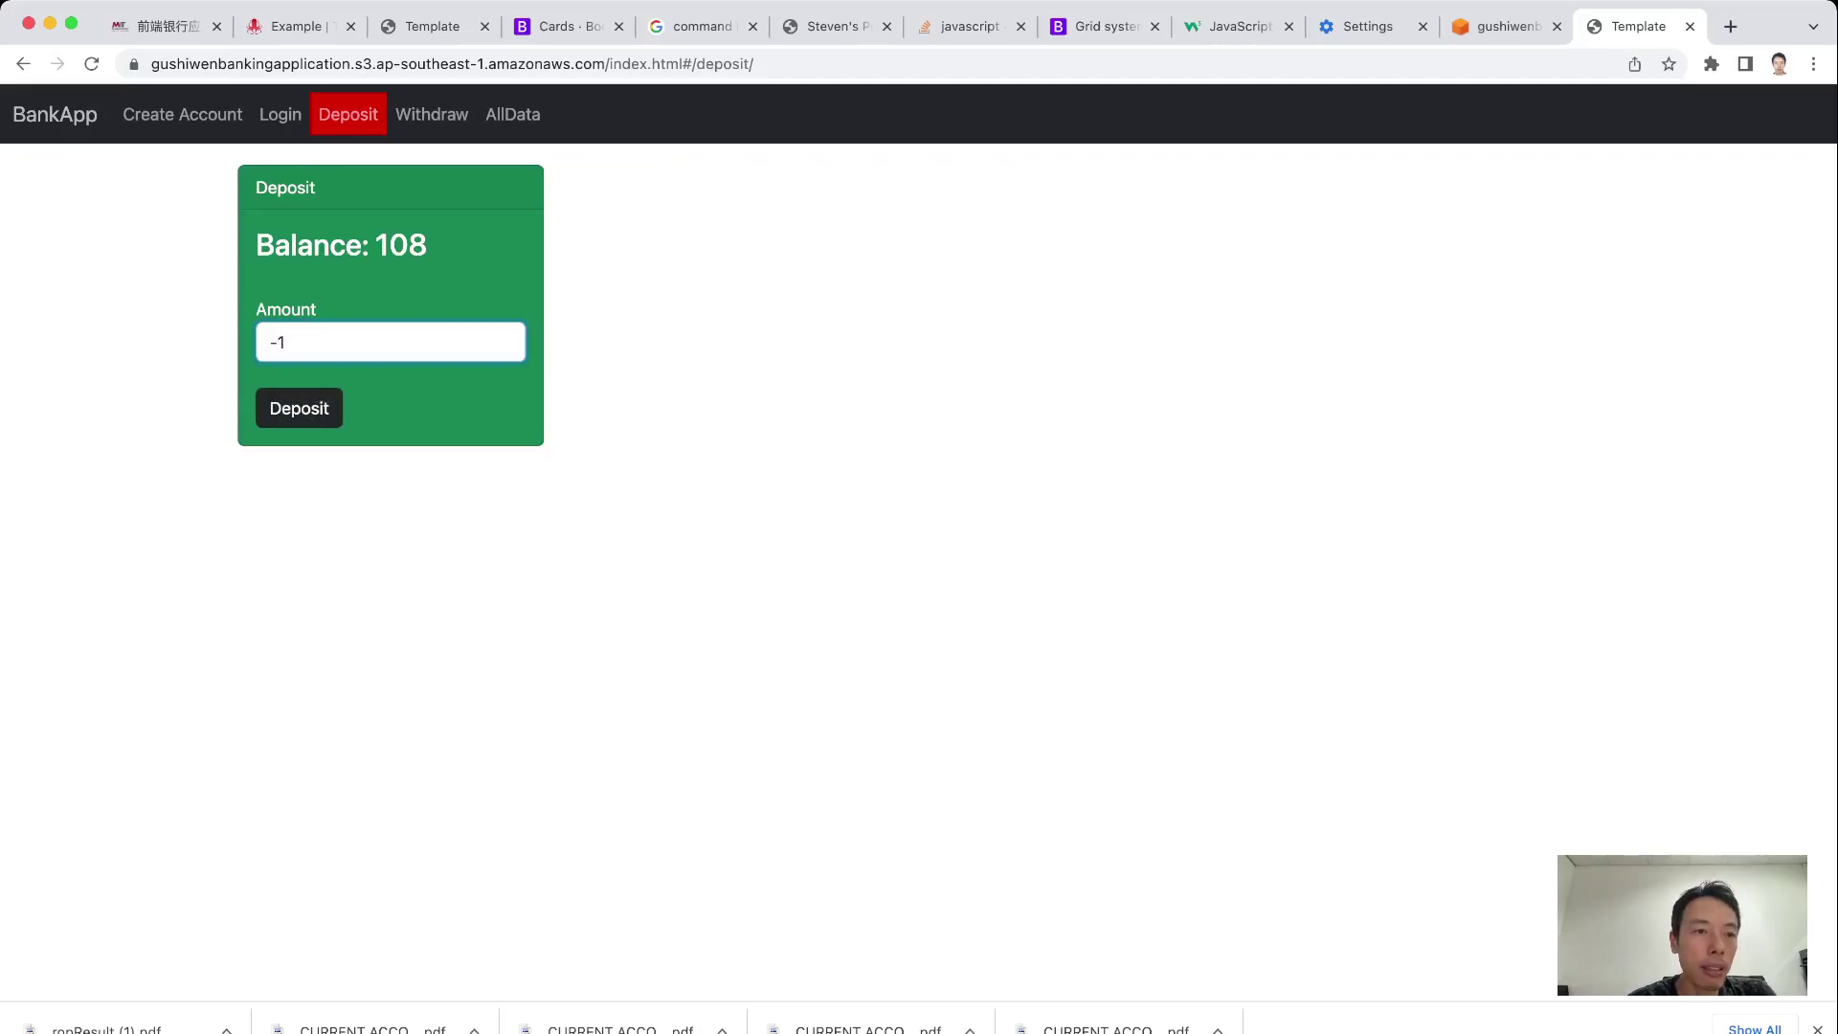
click(298, 408)
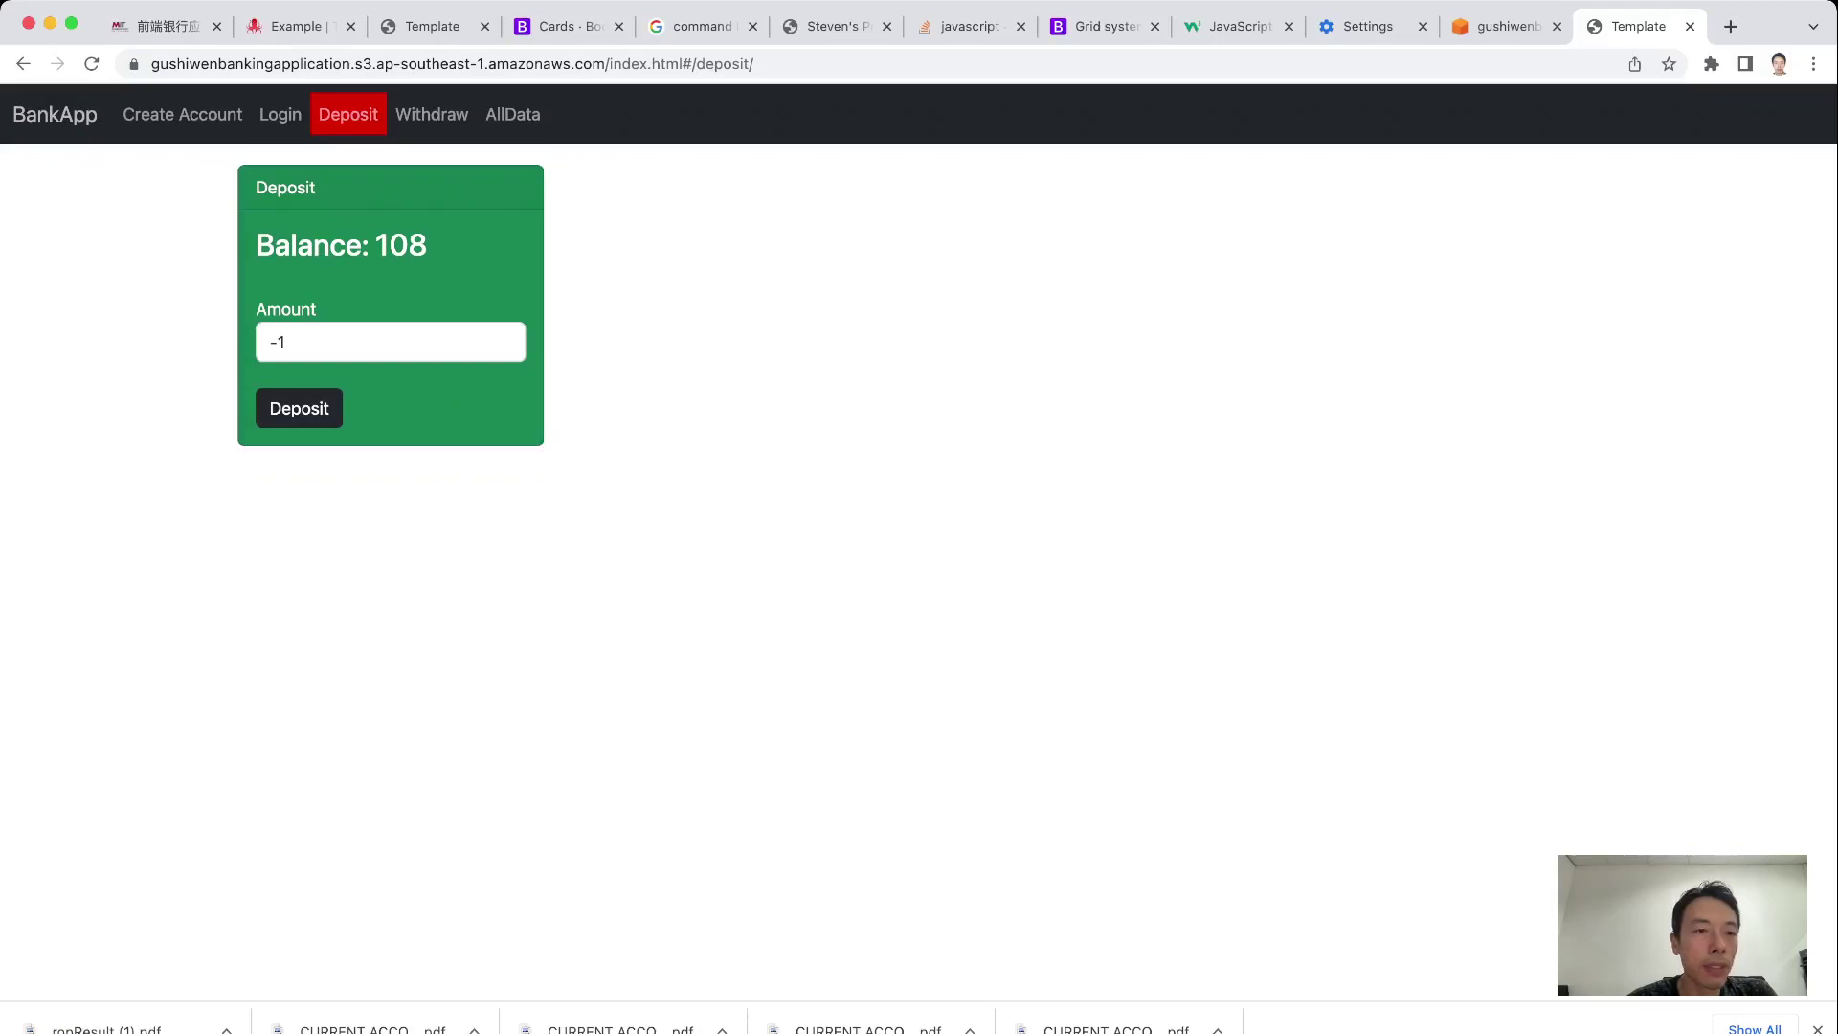
key(BackSpace)
key(BackSpace)
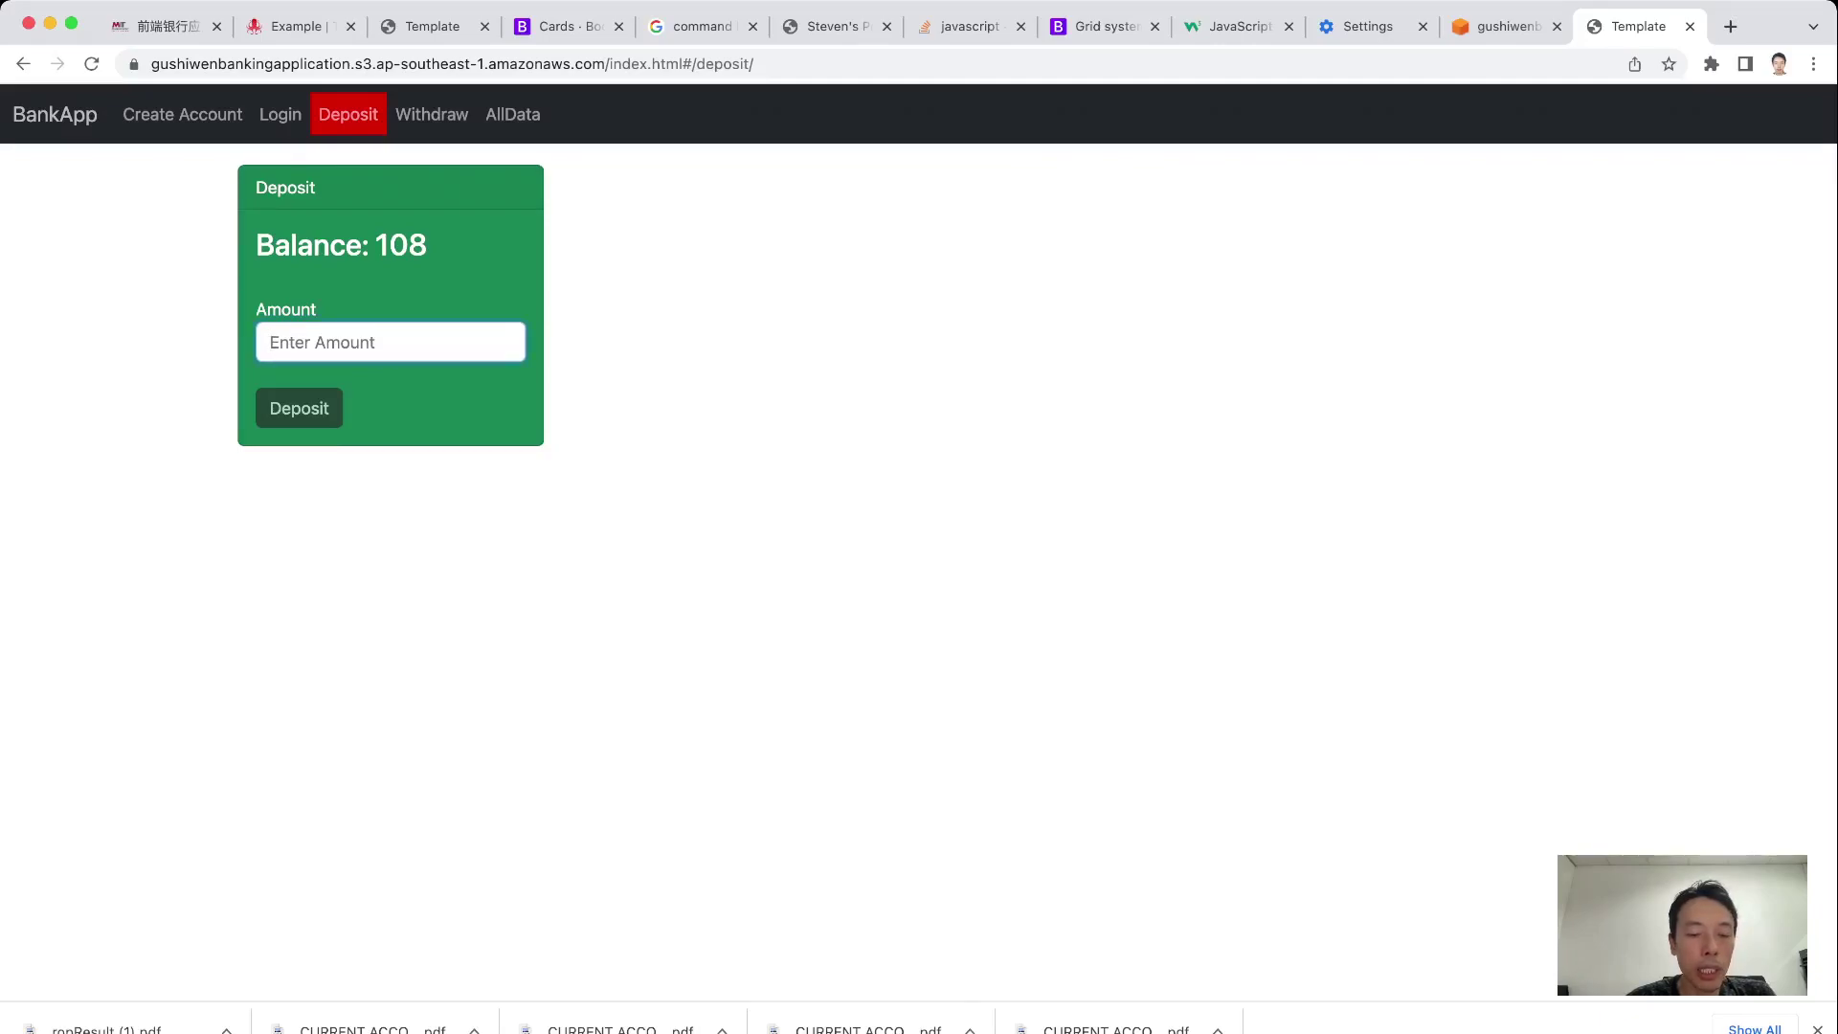
text(5)
key(Tab)
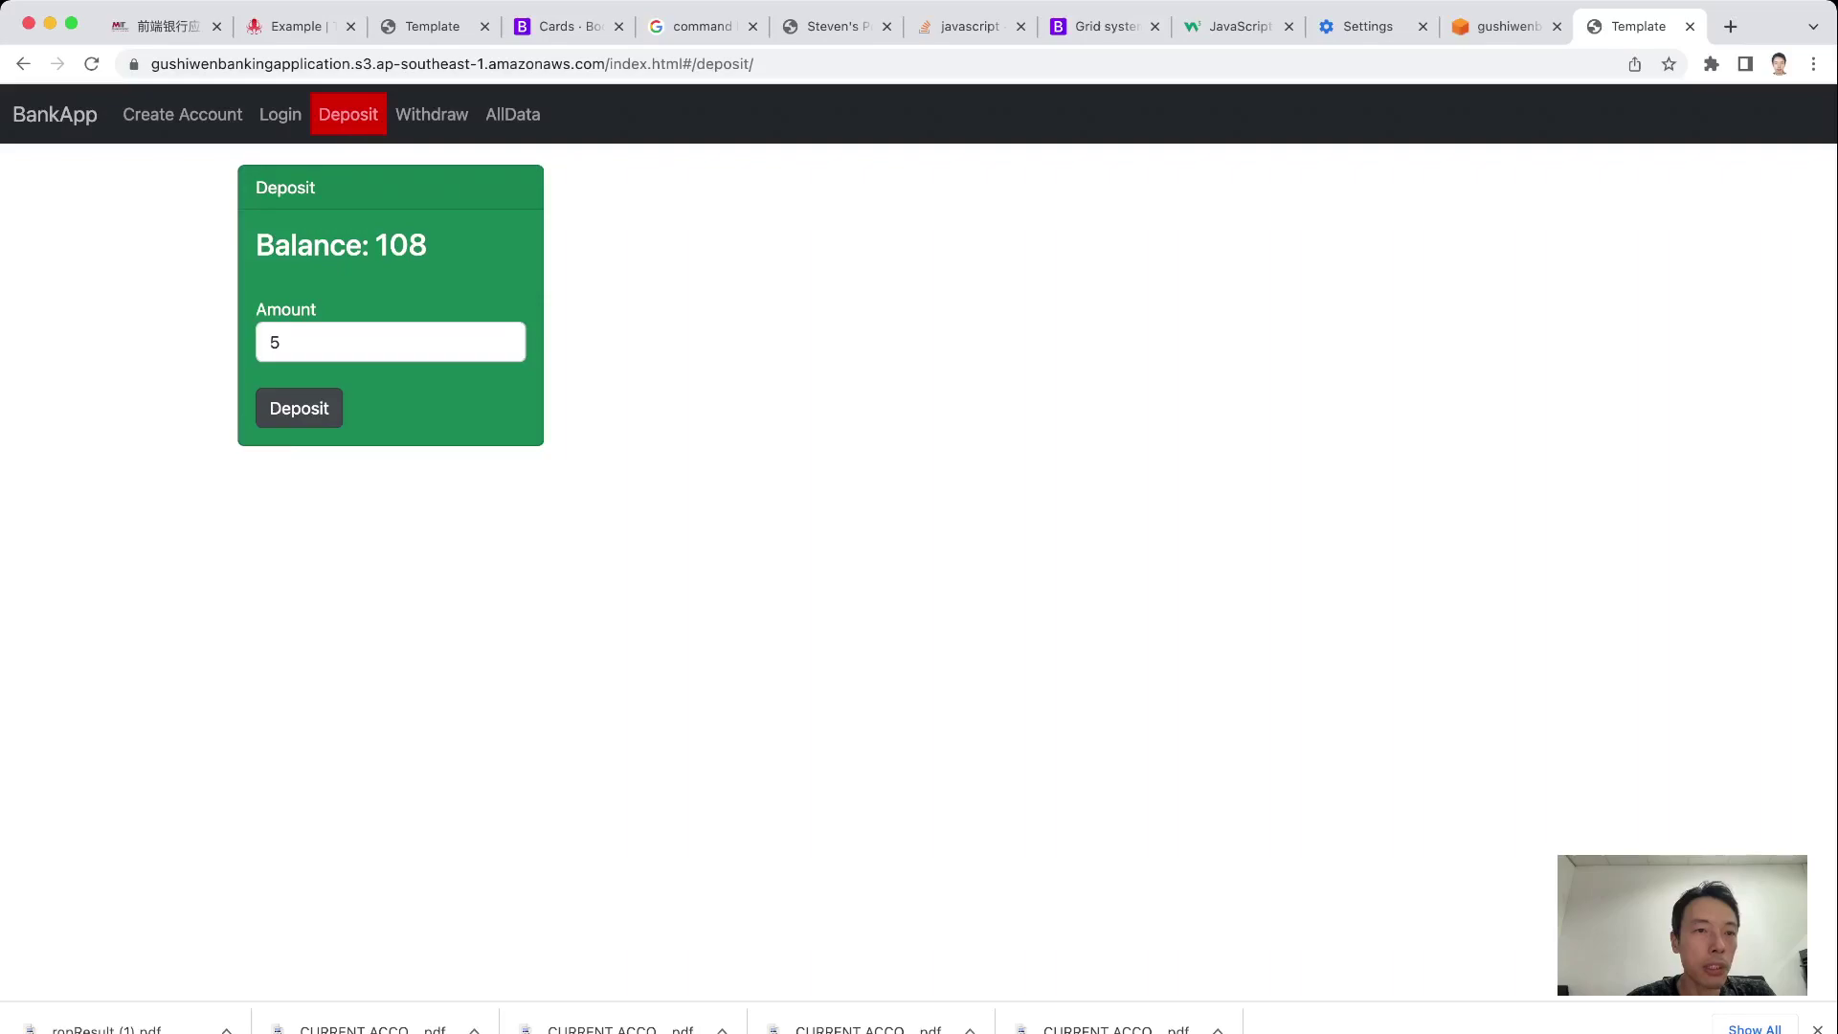
key(Return)
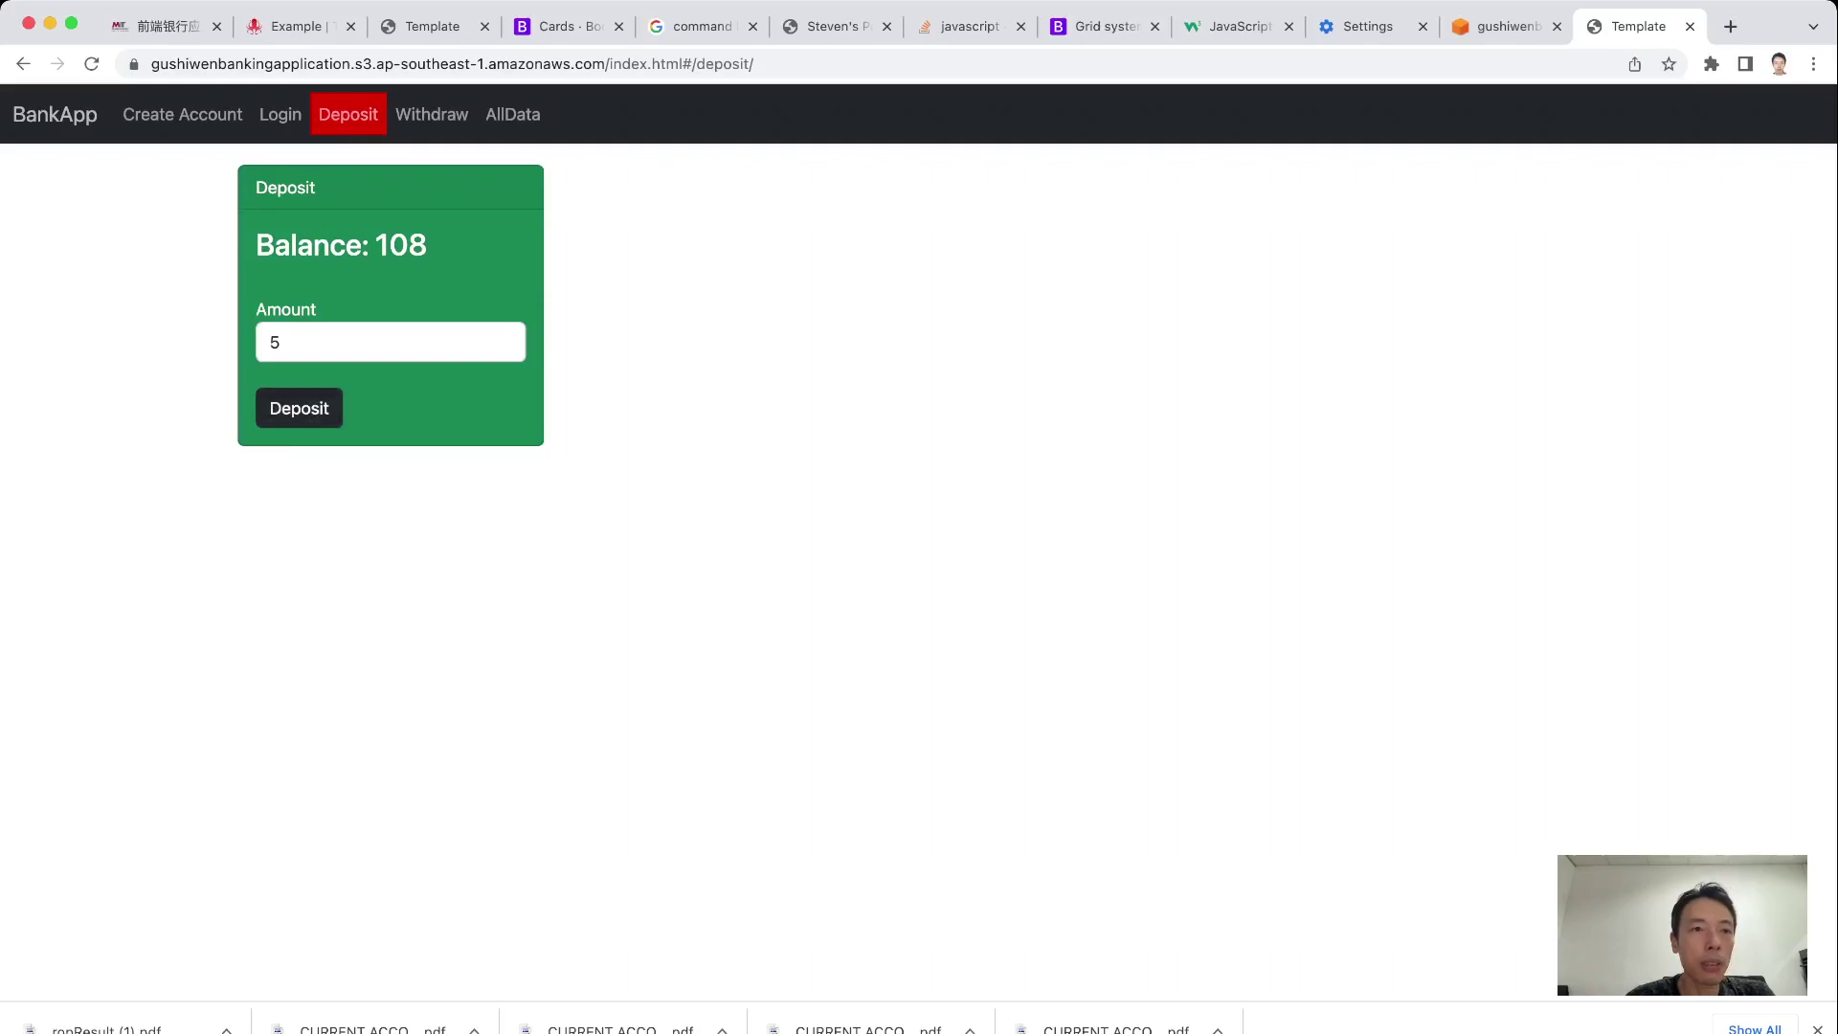
click(432, 115)
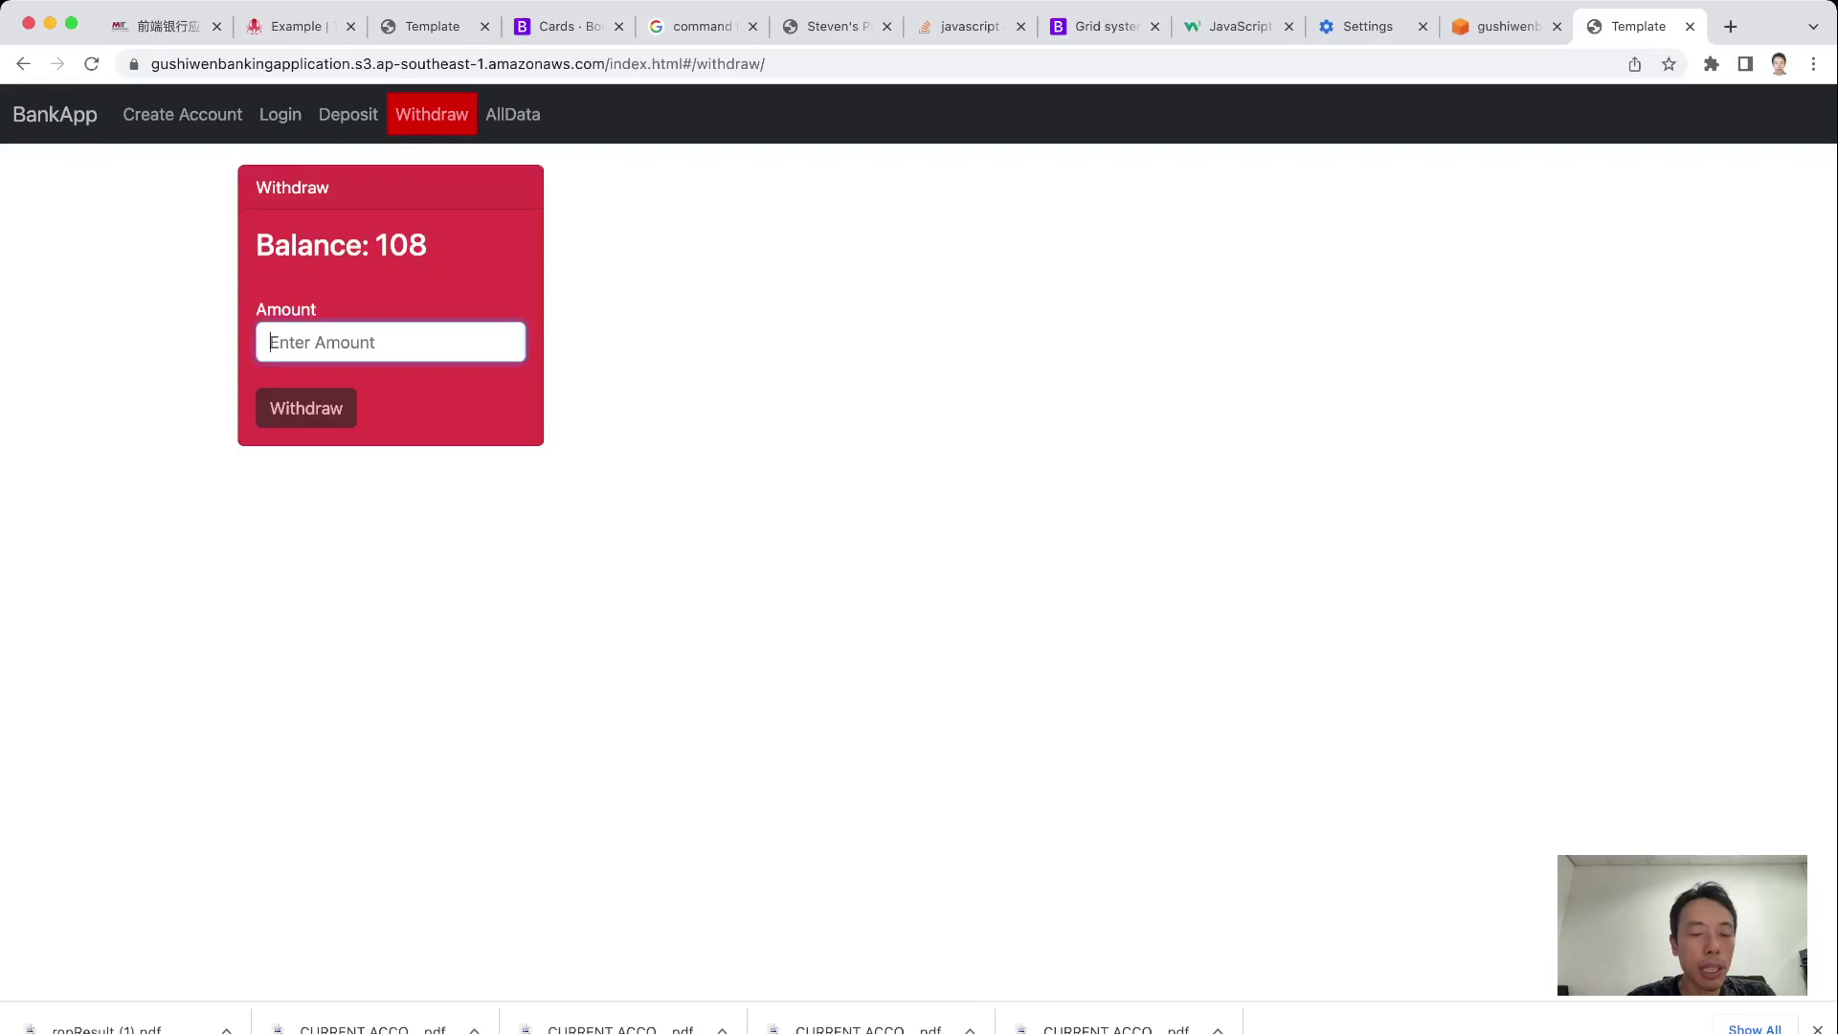
Withdraw 20 so the balance drops to 88
text(20)
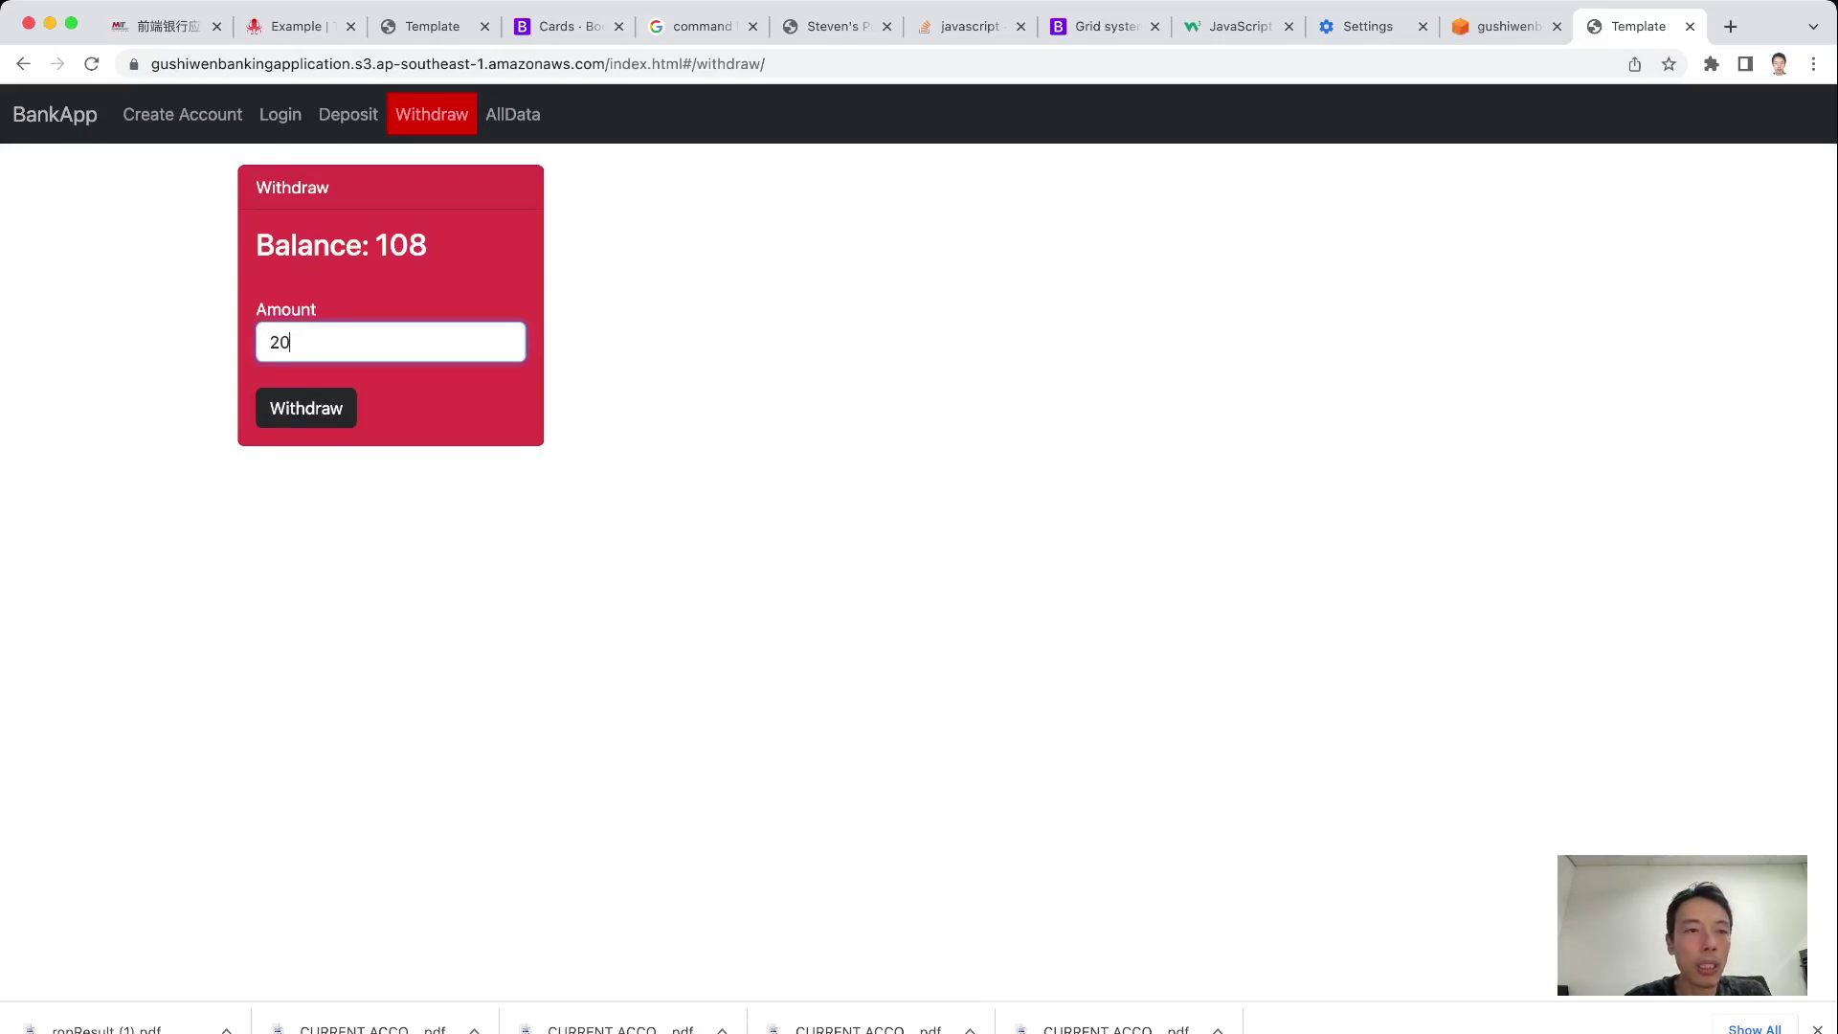
key(Return)
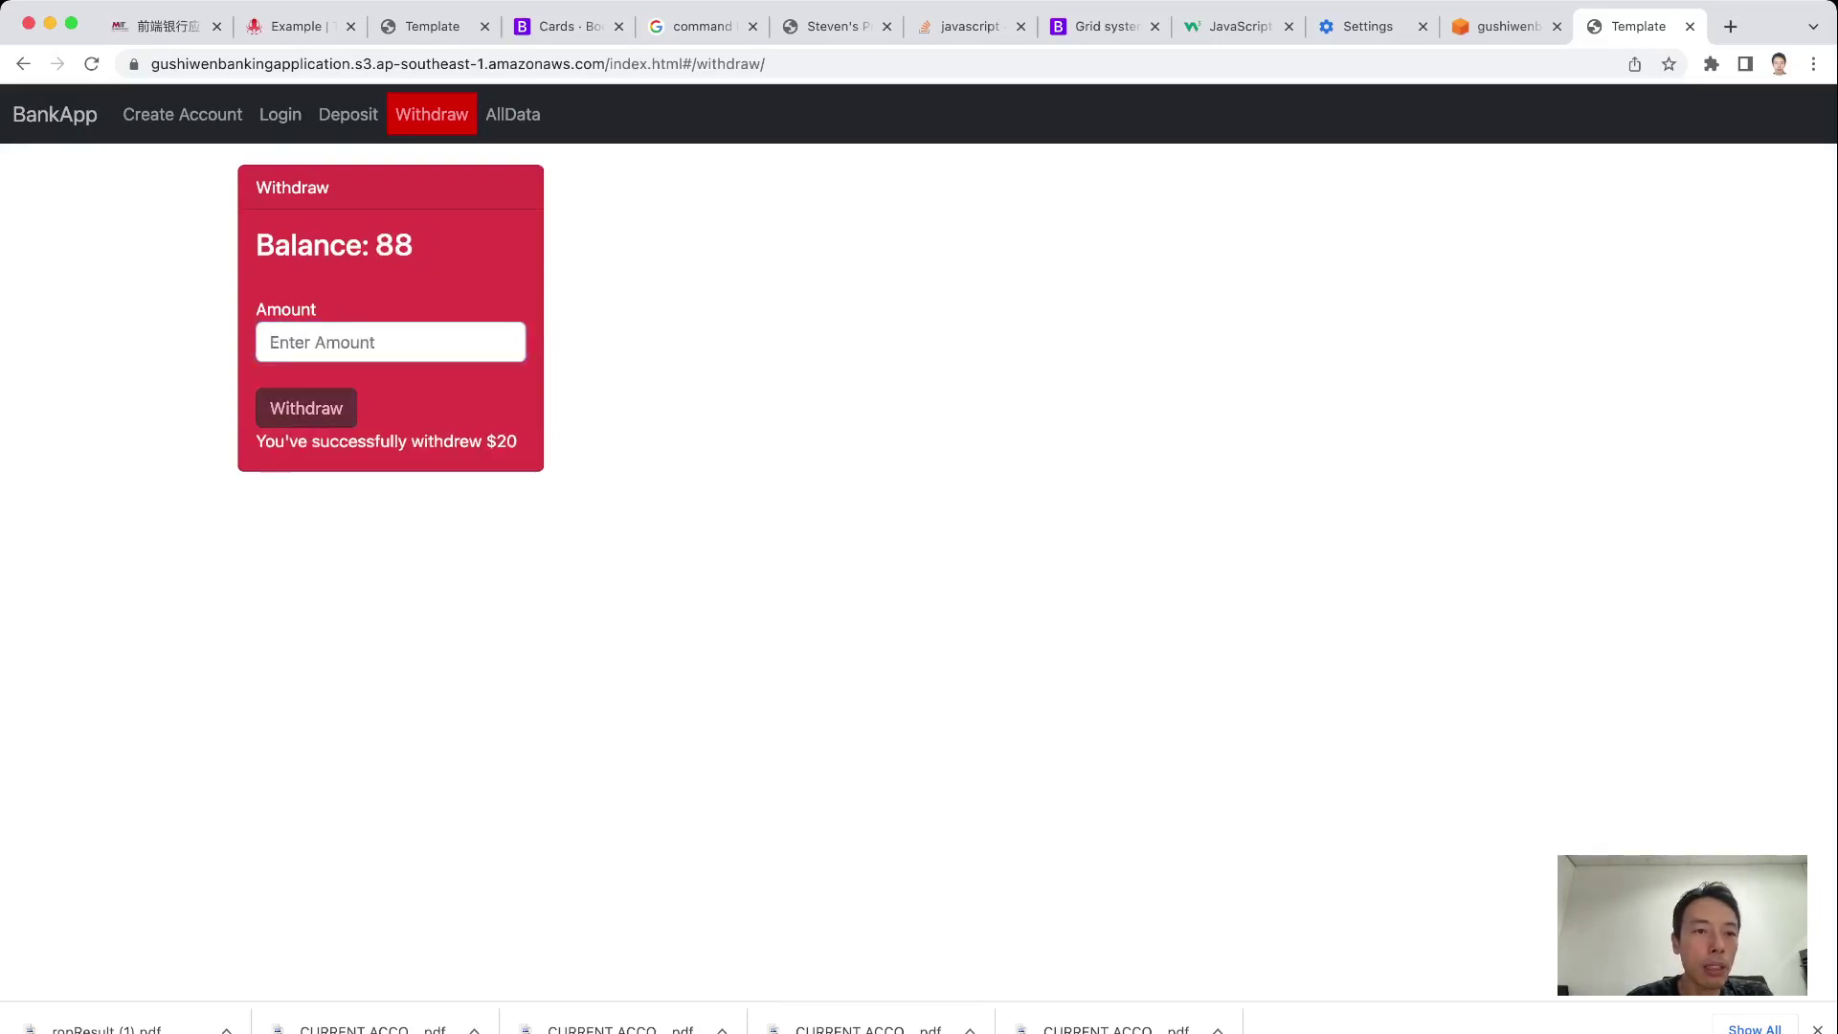
drag(376, 246, 413, 245)
click(413, 245)
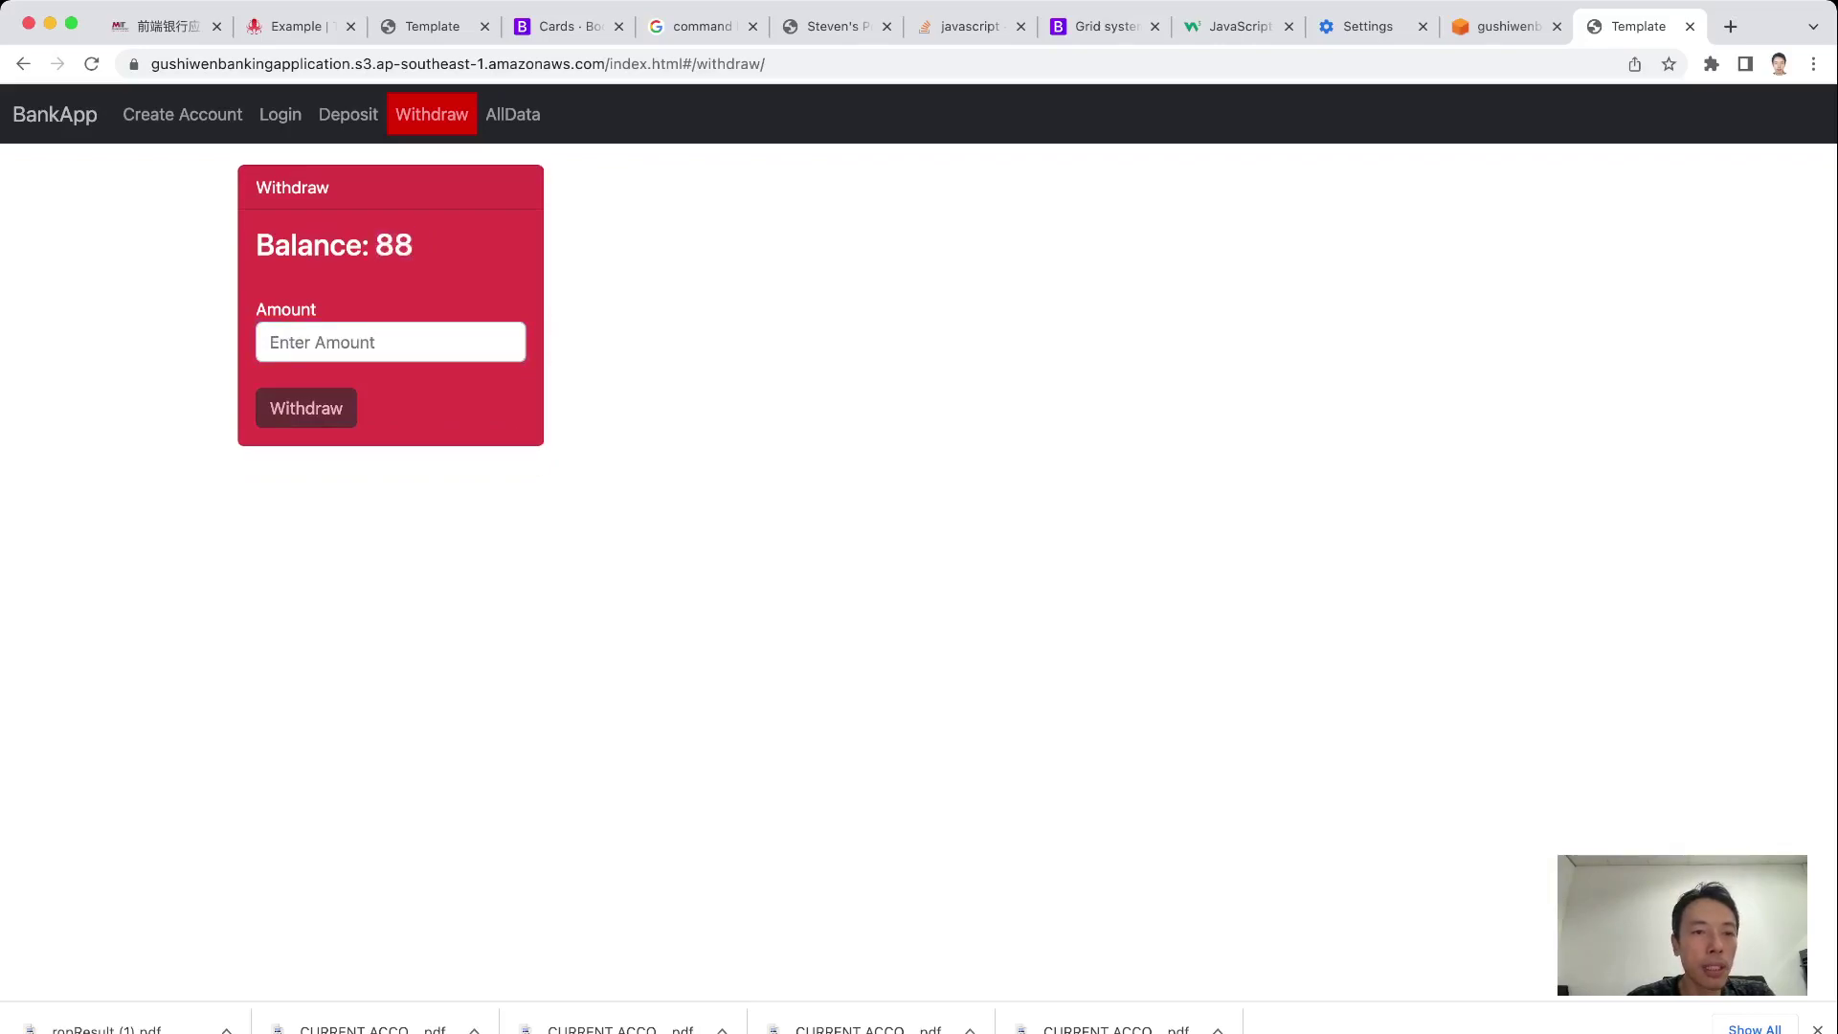
Submit '[s' as a withdrawal to see the non-numeric error, then clear it
click(391, 342)
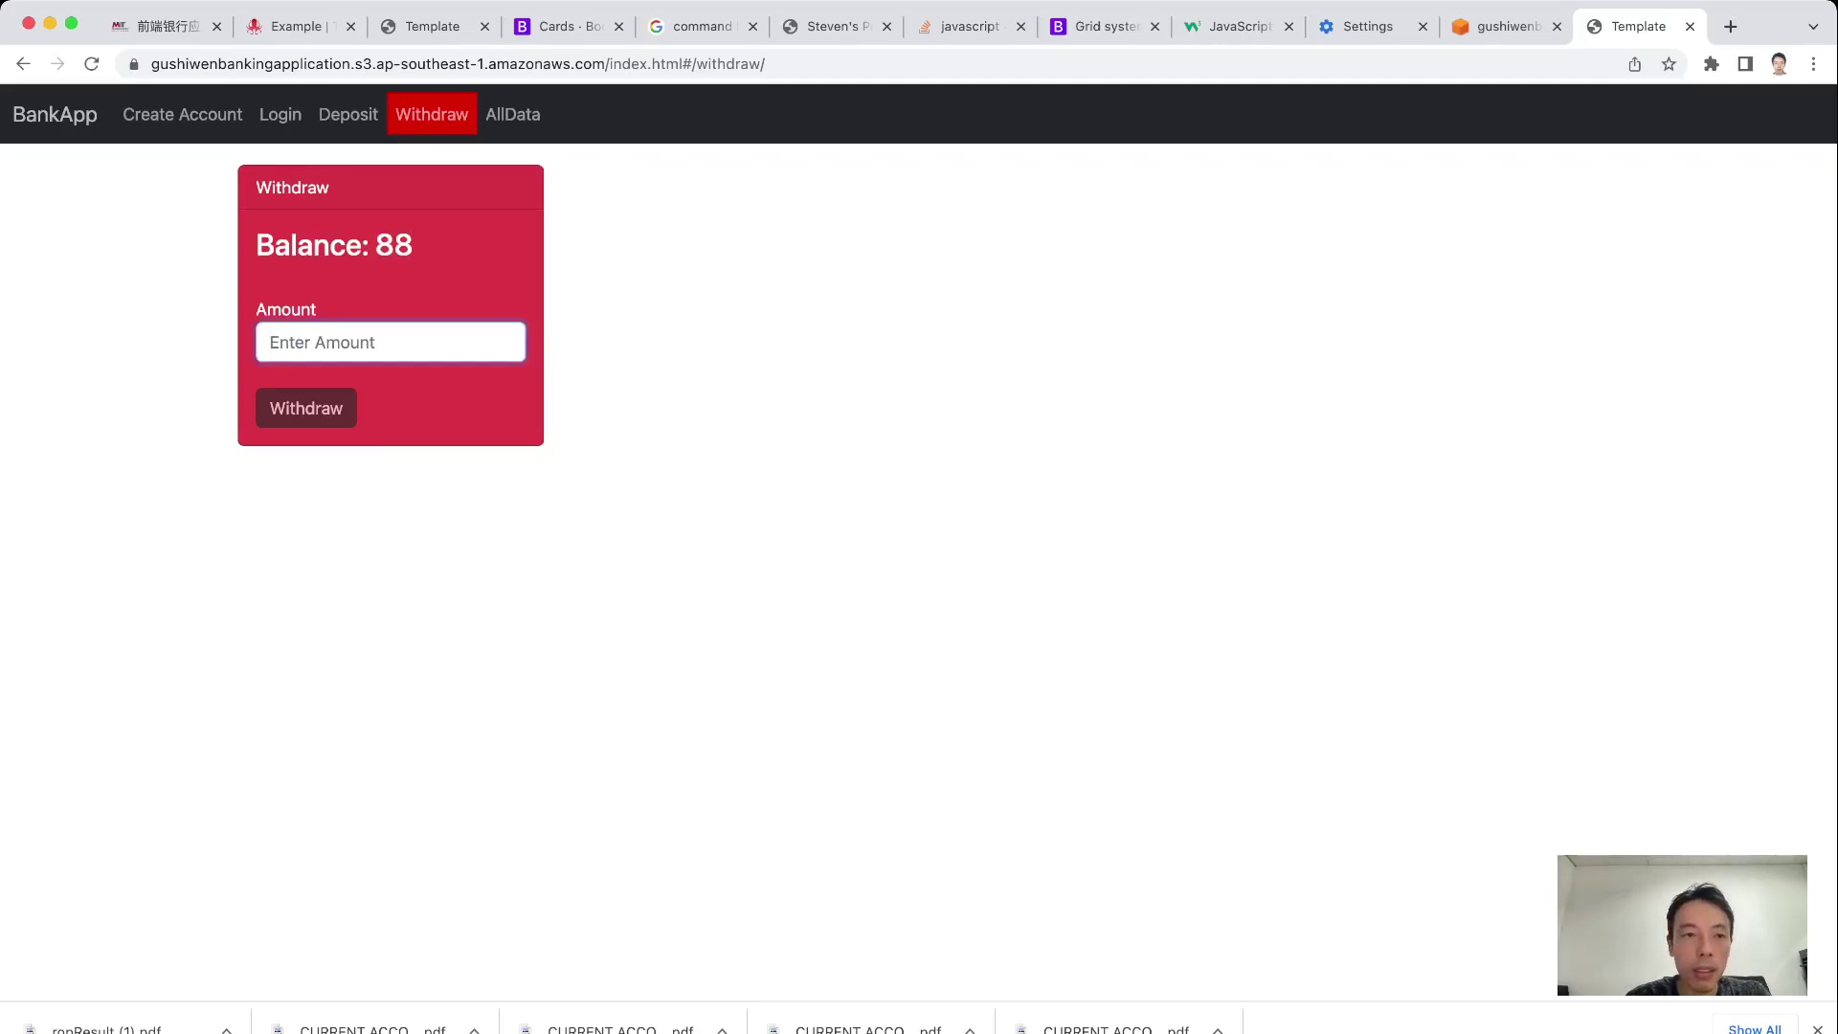
text([)
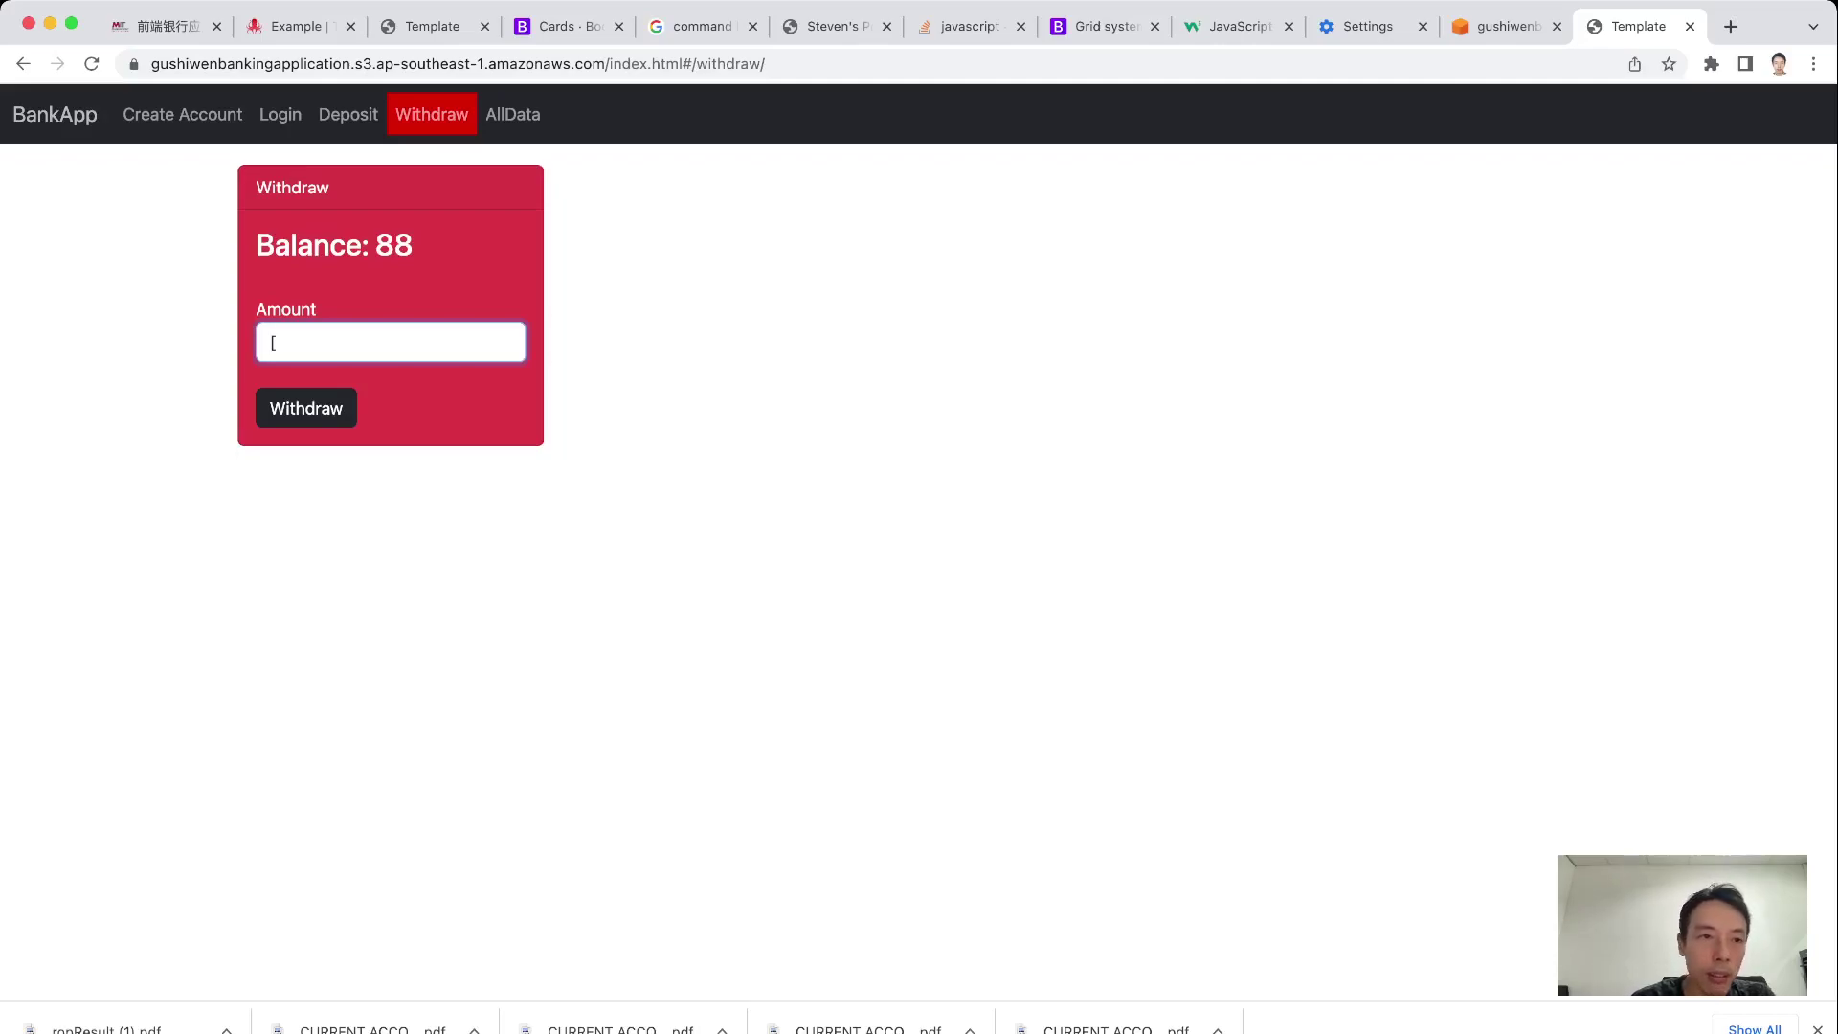
text(s)
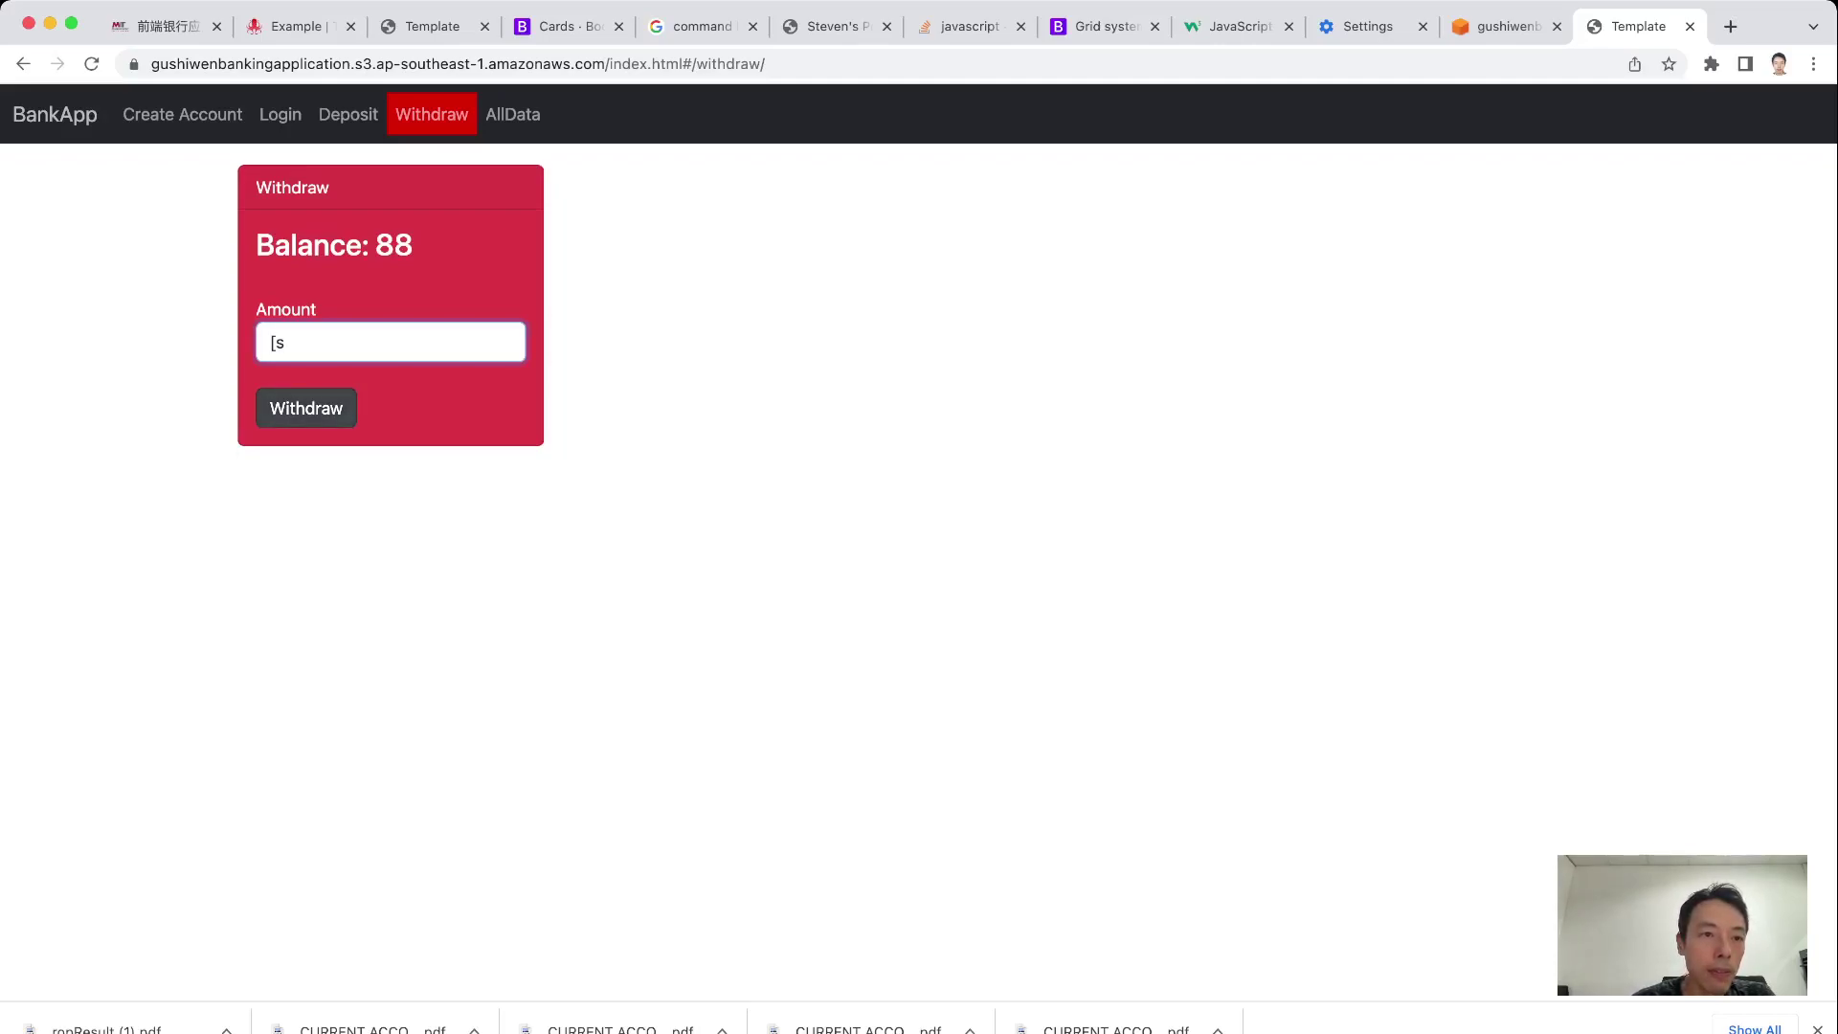
click(306, 408)
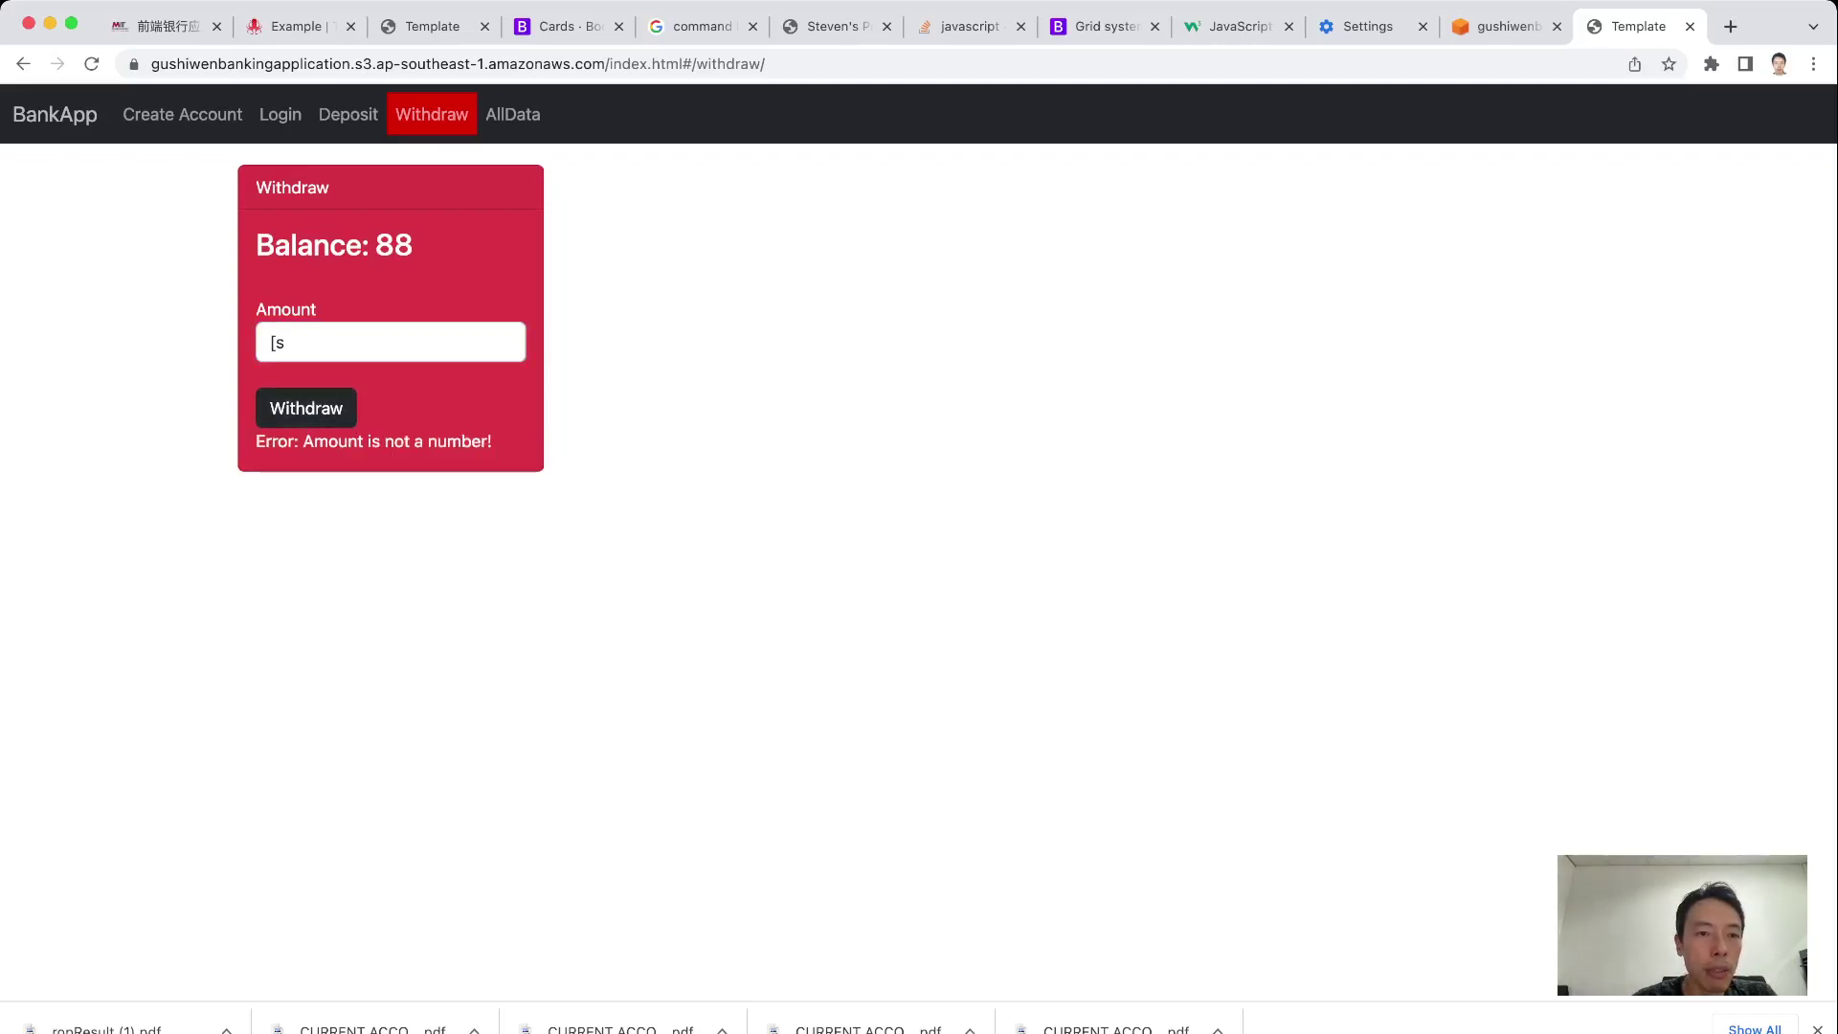
key(shift+Tab)
key(BackSpace)
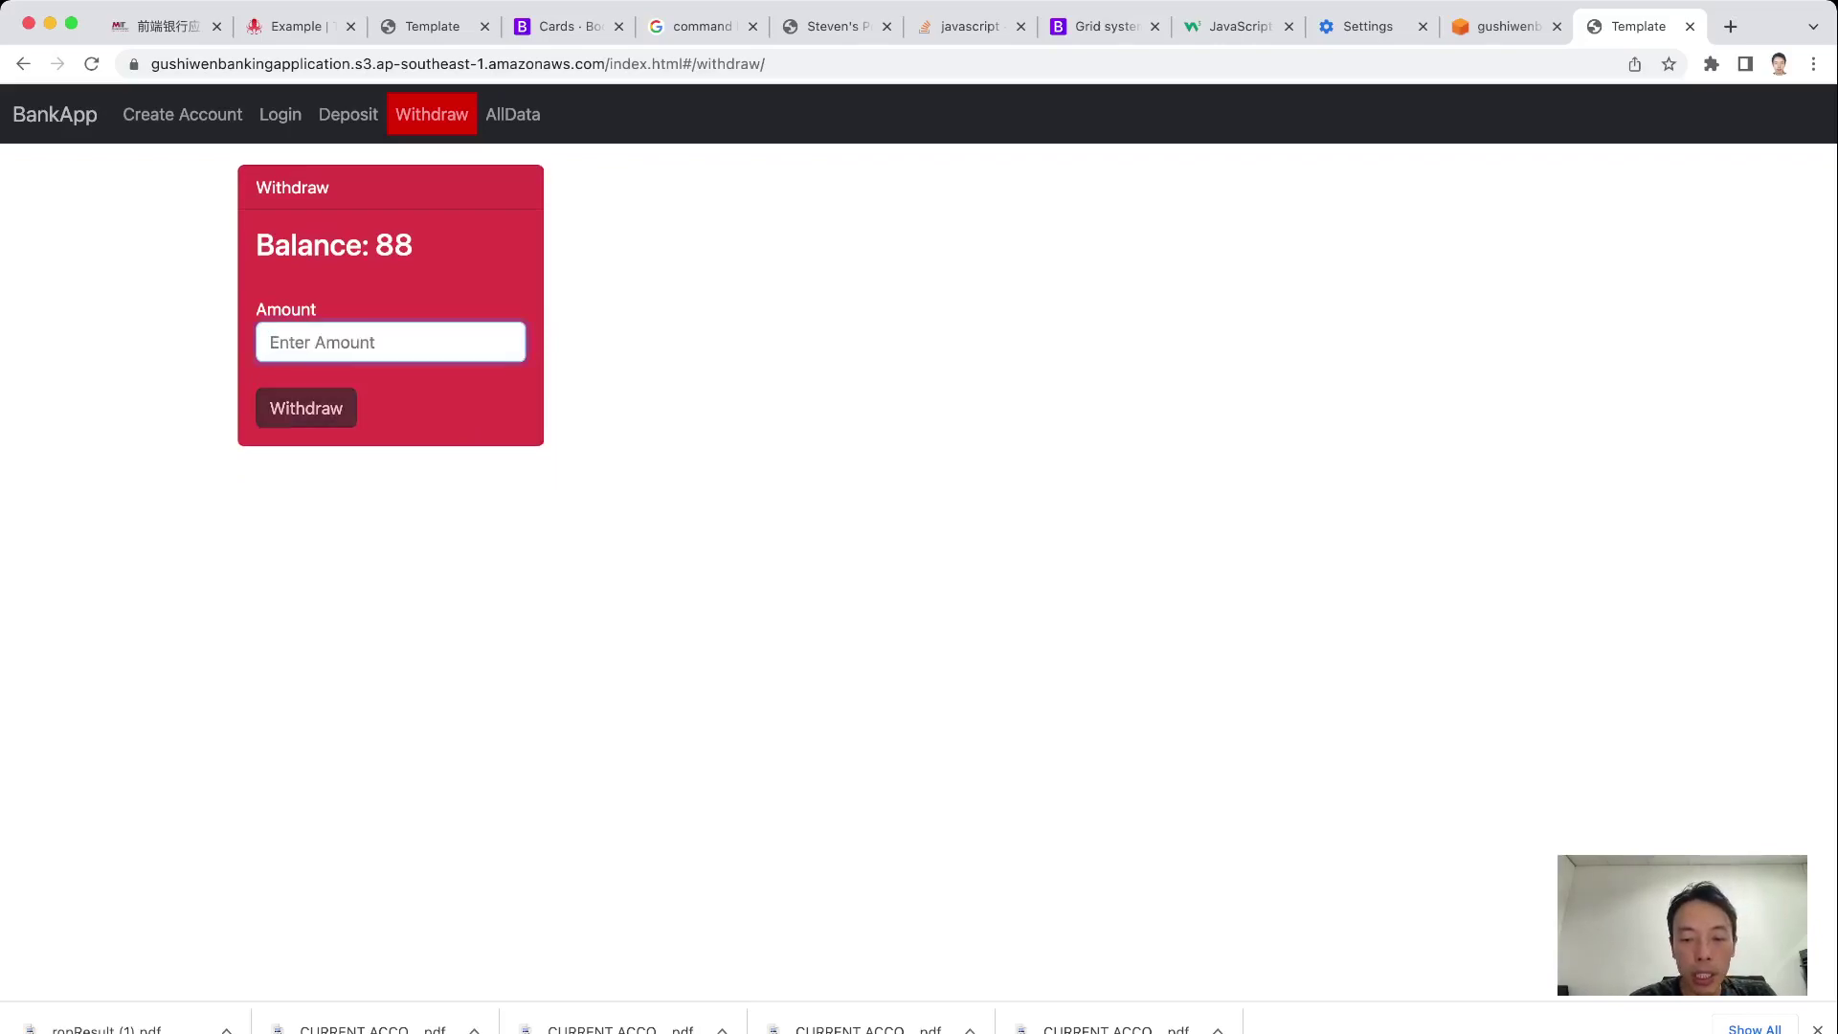
Submit a -15 withdrawal to see the negative-amount error, then clear it
text(-)
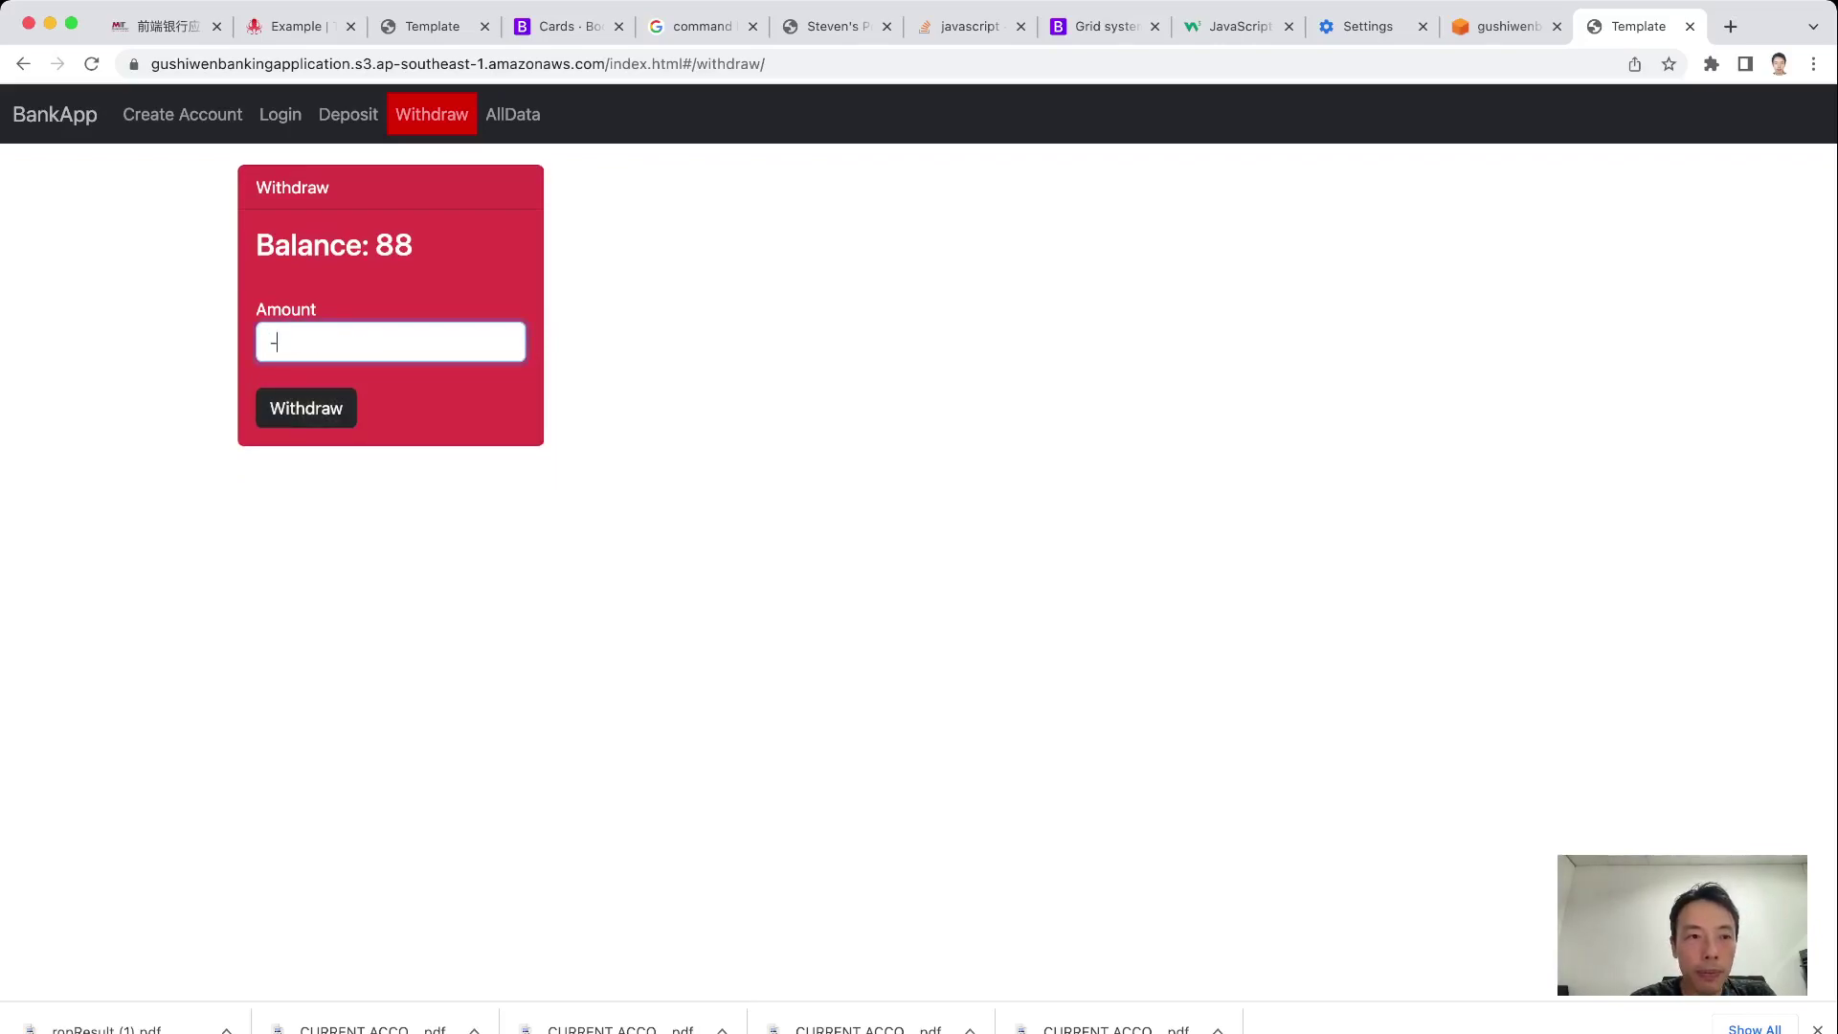
text(15)
key(Tab)
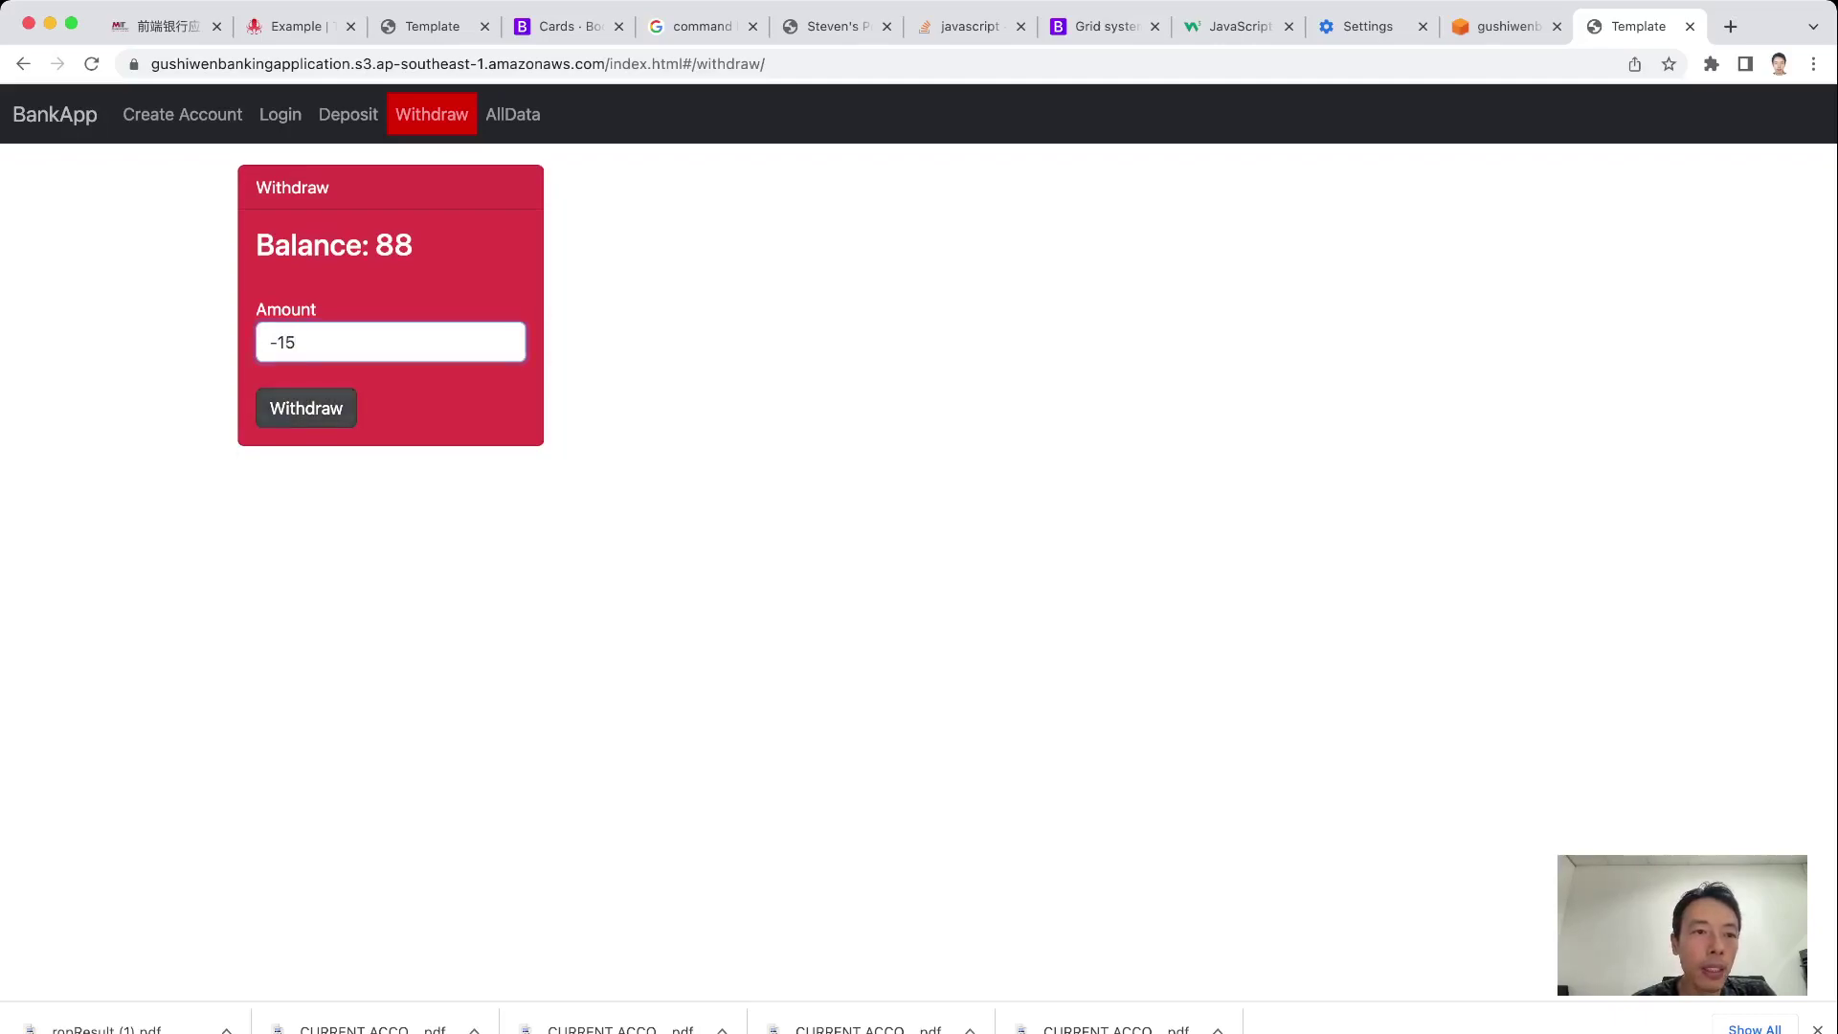
key(Return)
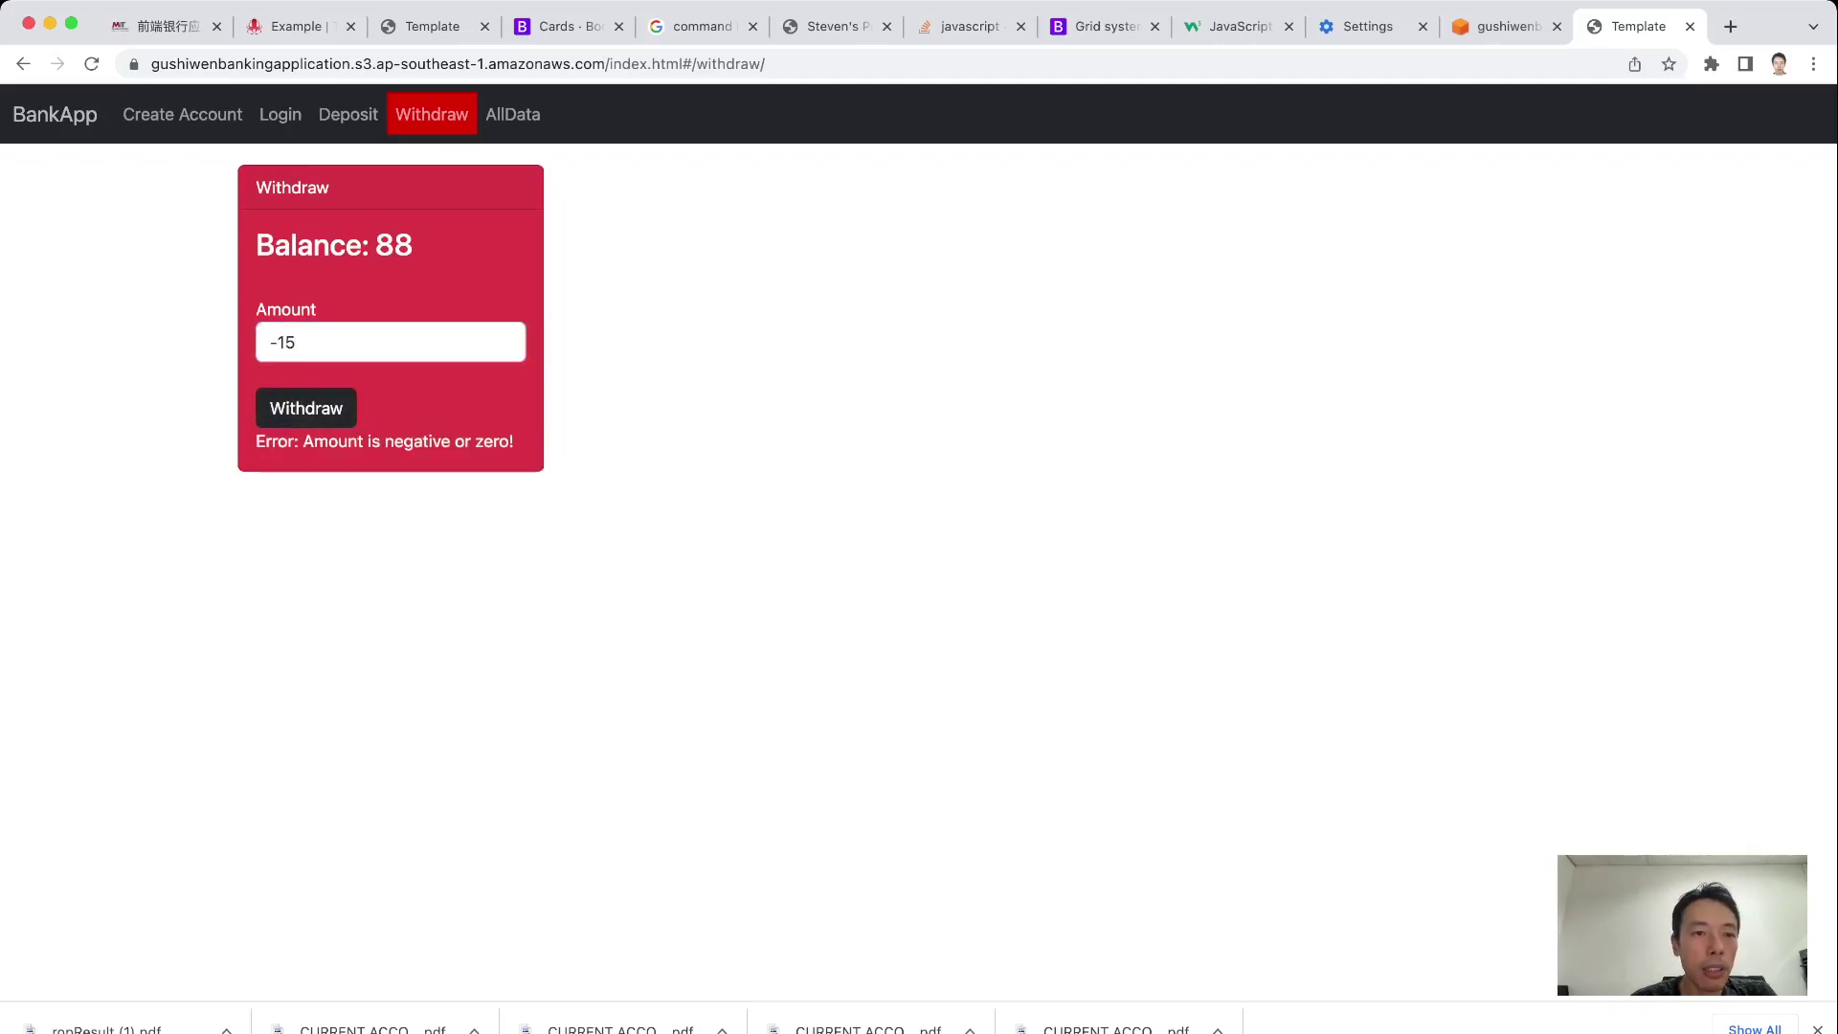
key(shift+Tab)
key(BackSpace)
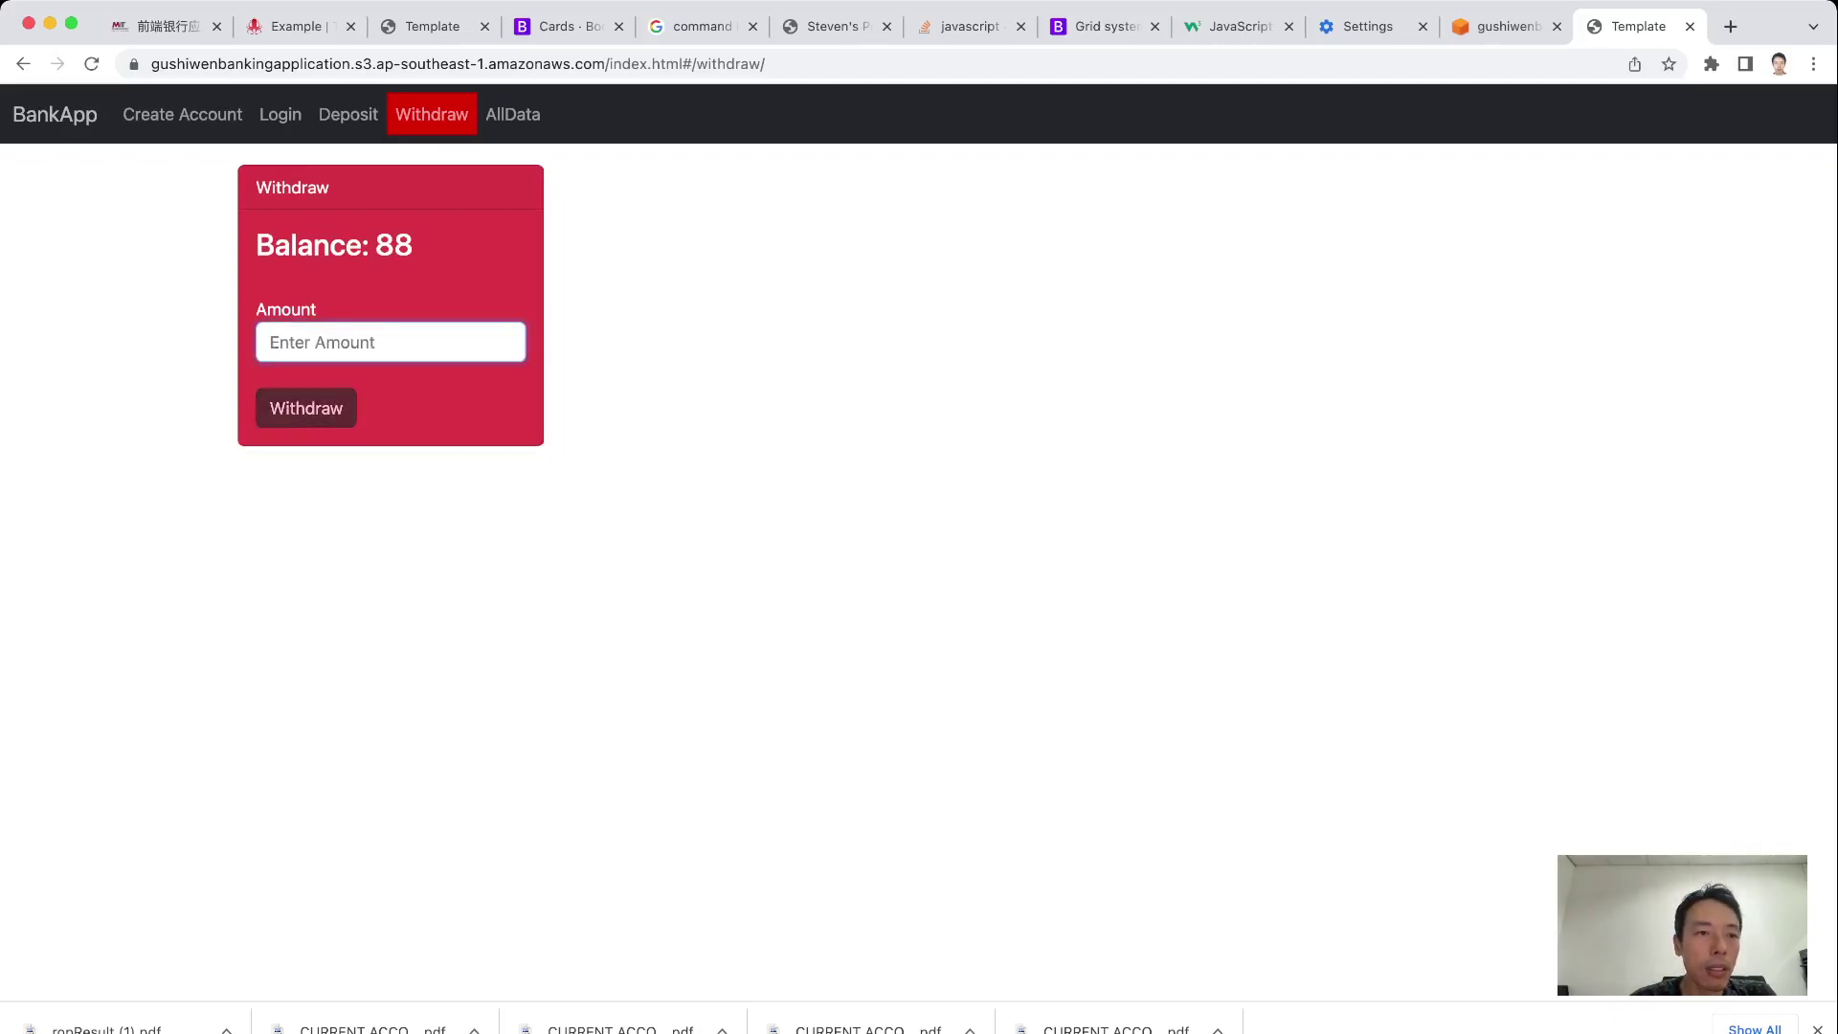
Attempt a 100 withdrawal to get the insufficient-balance refusal
click(287, 342)
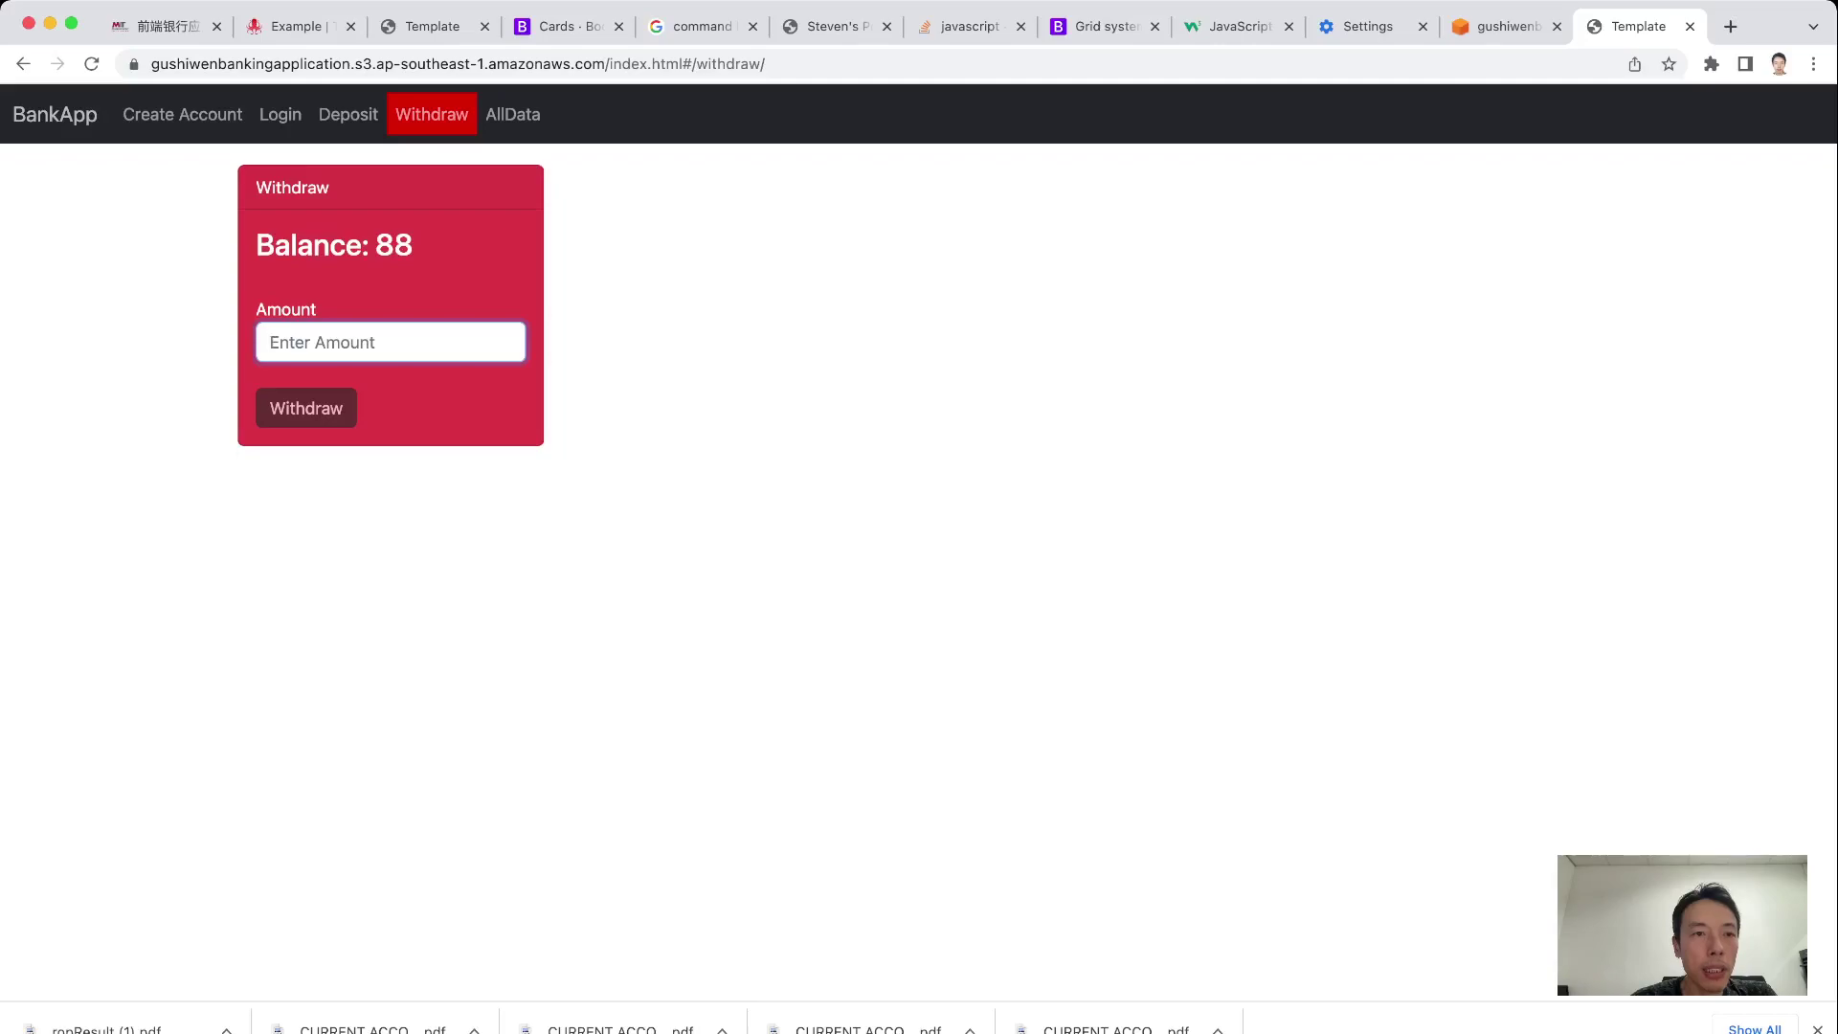
text(100)
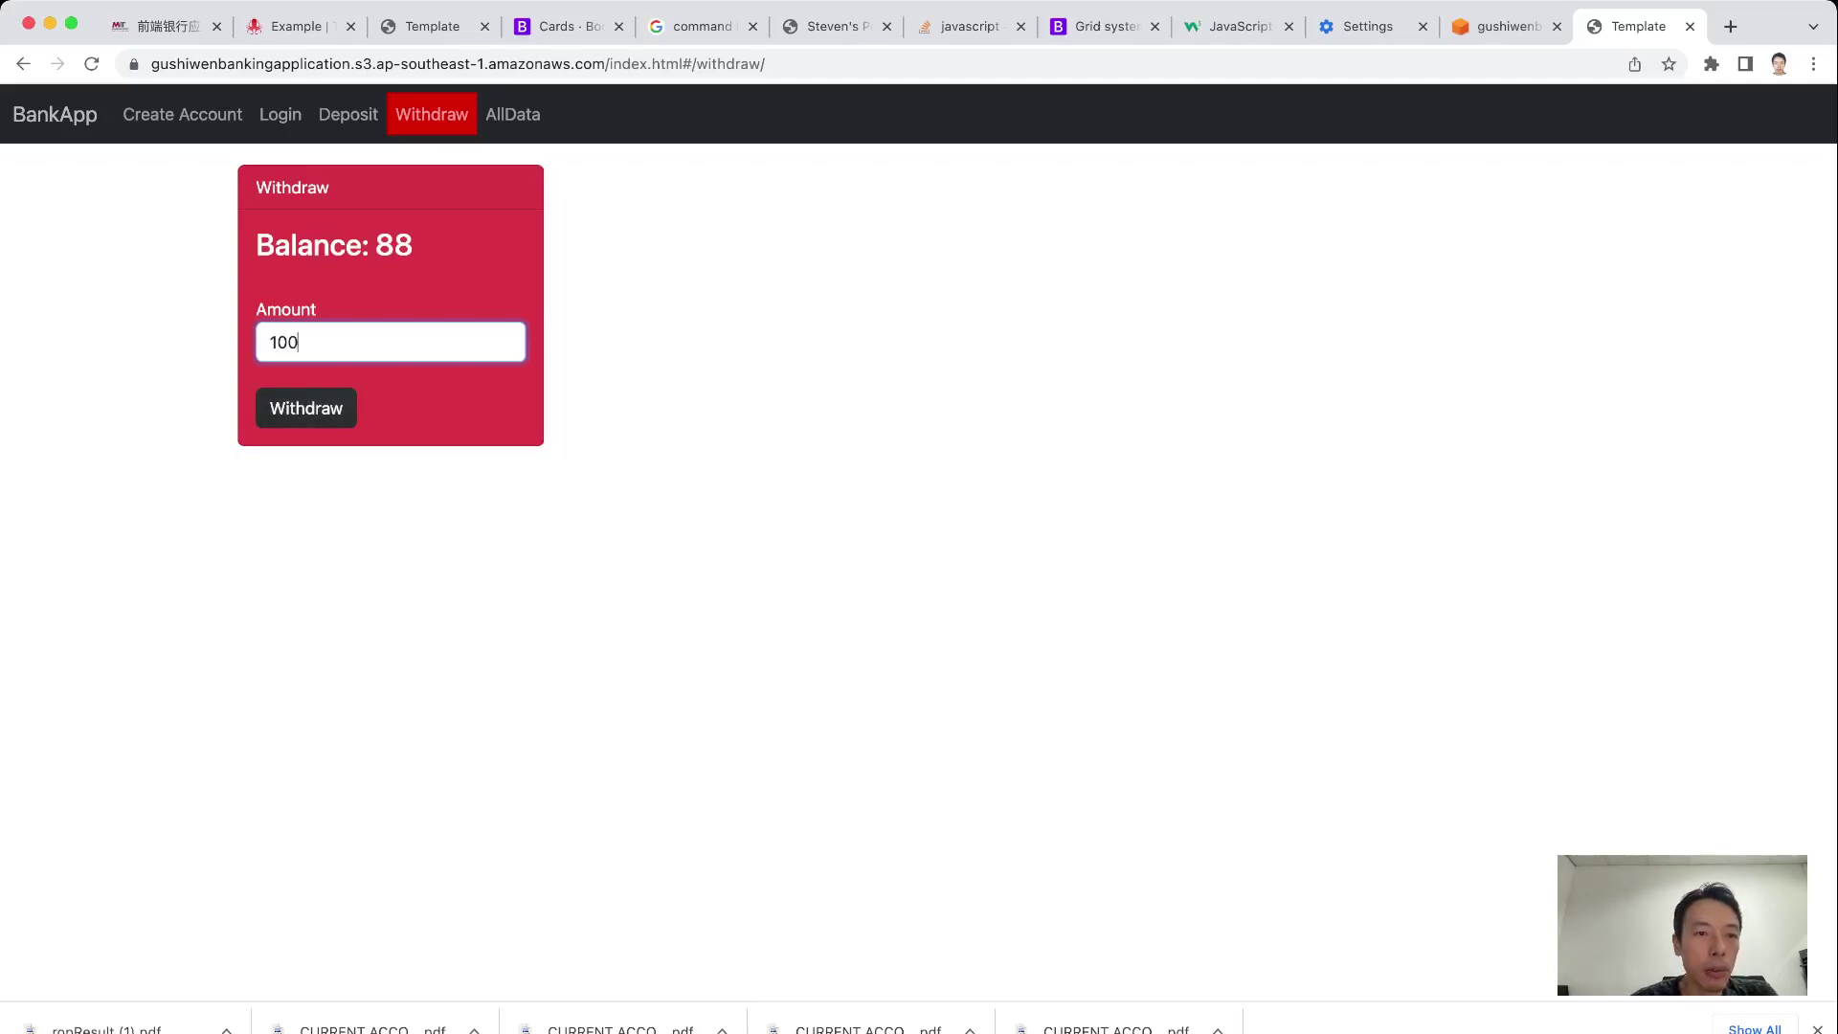
click(306, 408)
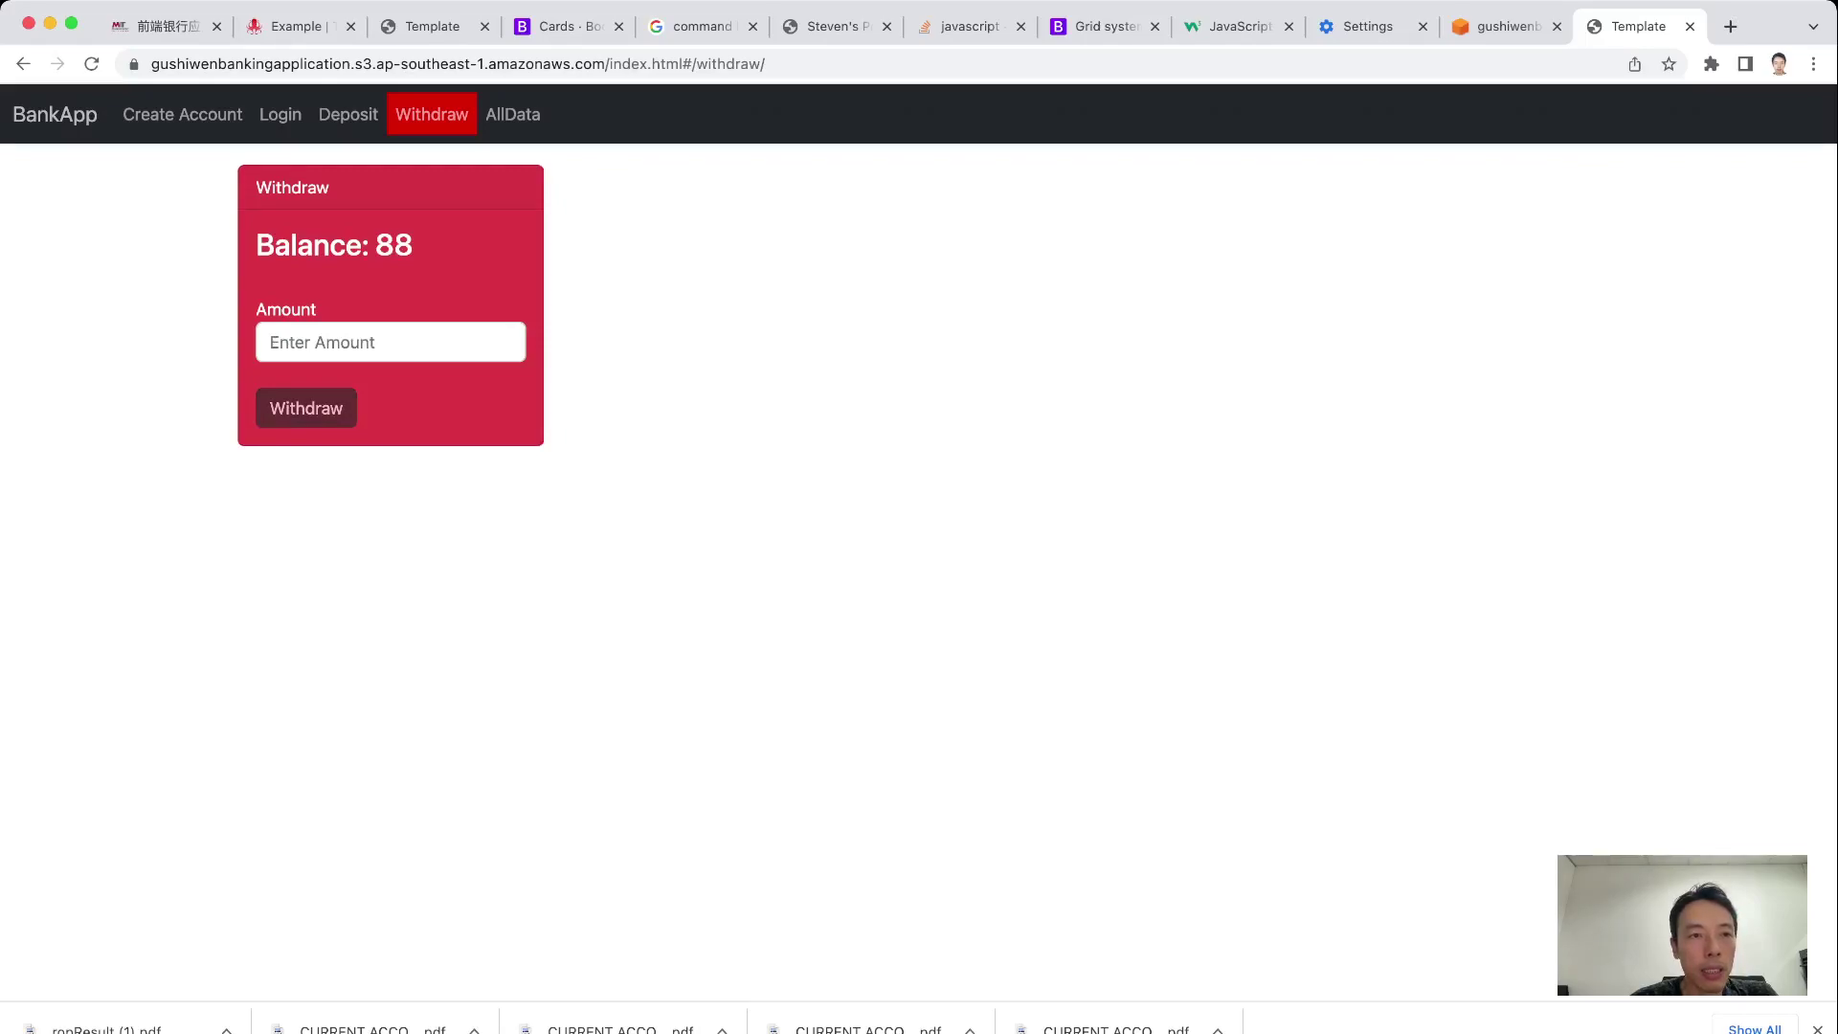
click(391, 342)
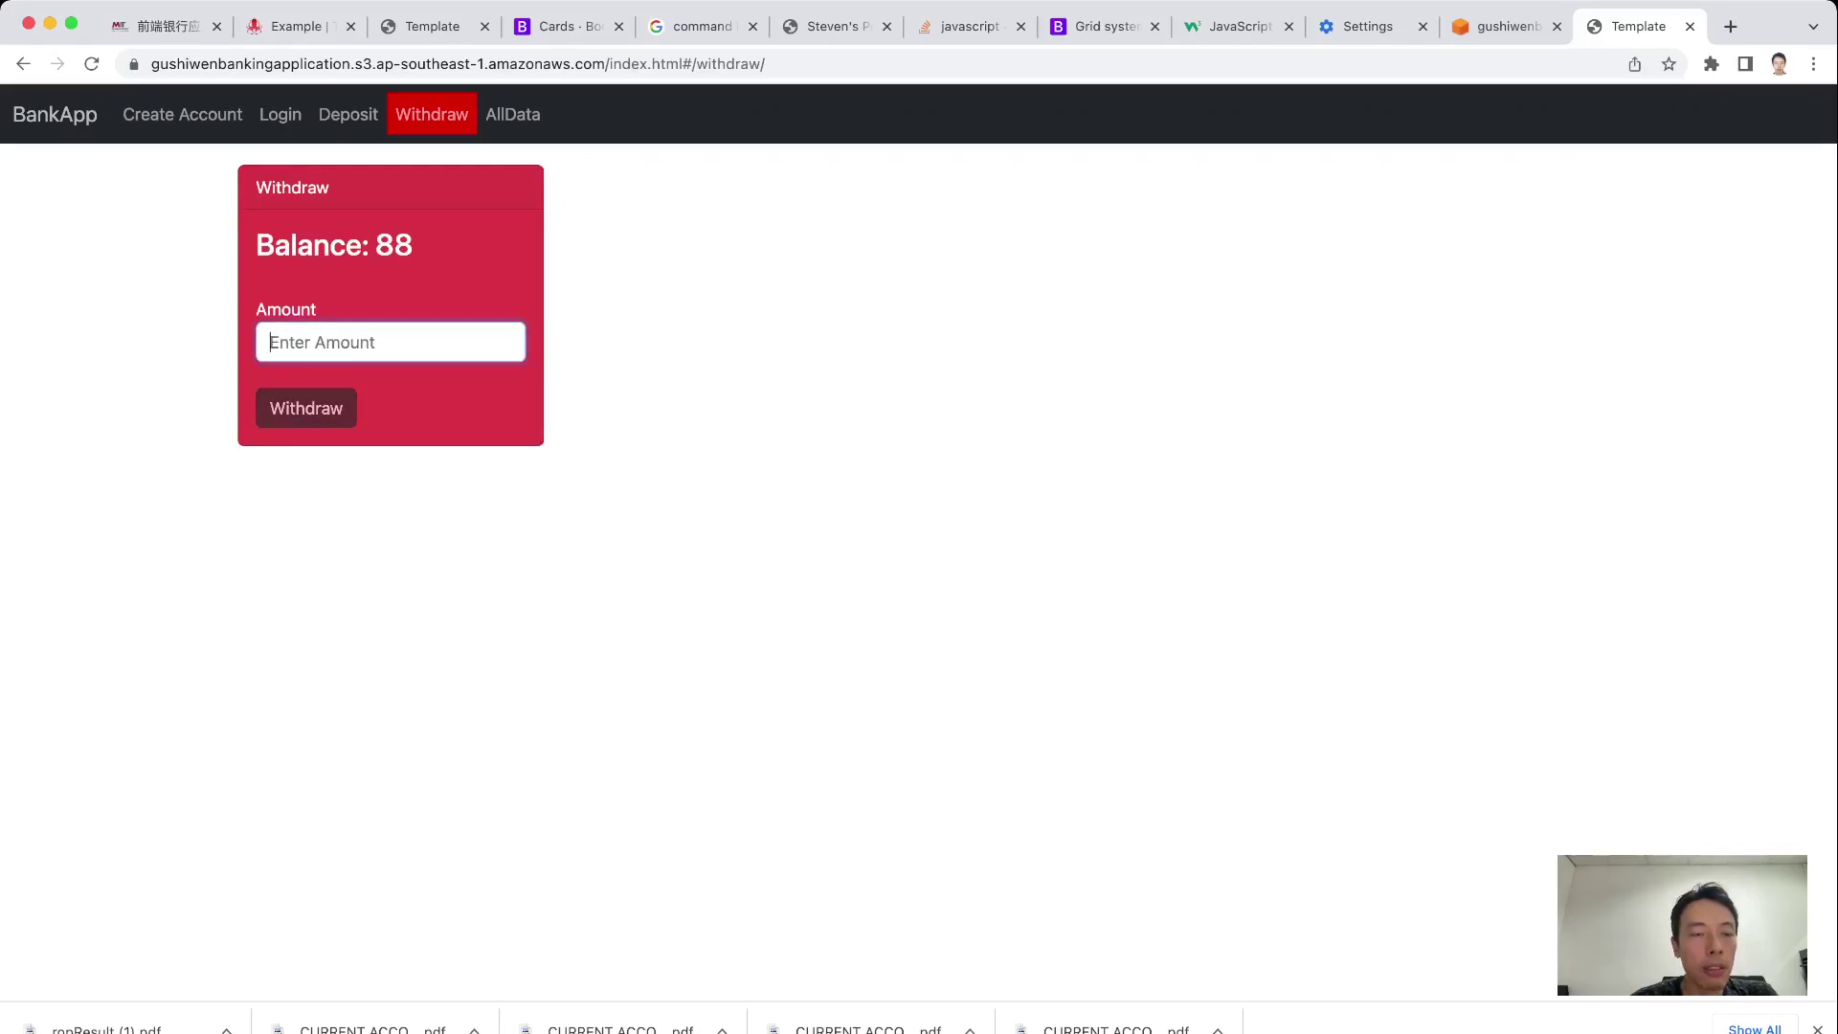